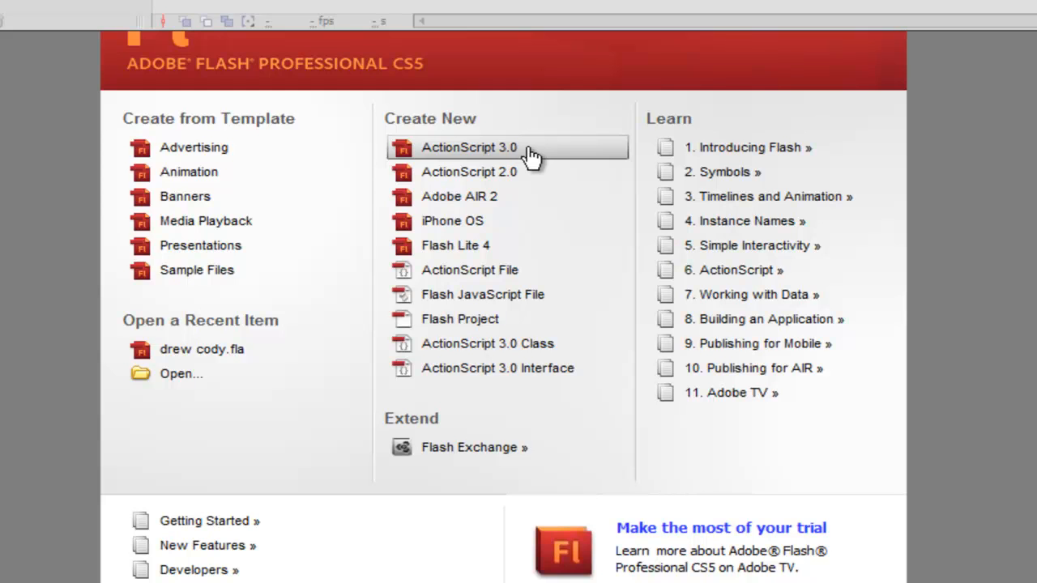
# Create a new ActionScript 3.0 document and set its stage width to 720 px in the document settings.
pyautogui.click(528, 148)
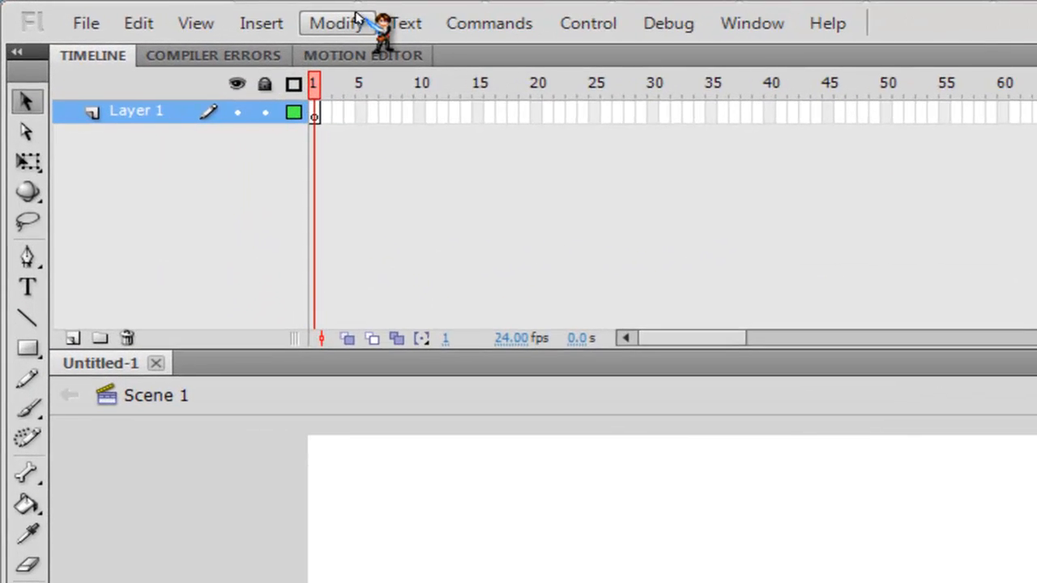
pyautogui.click(357, 16)
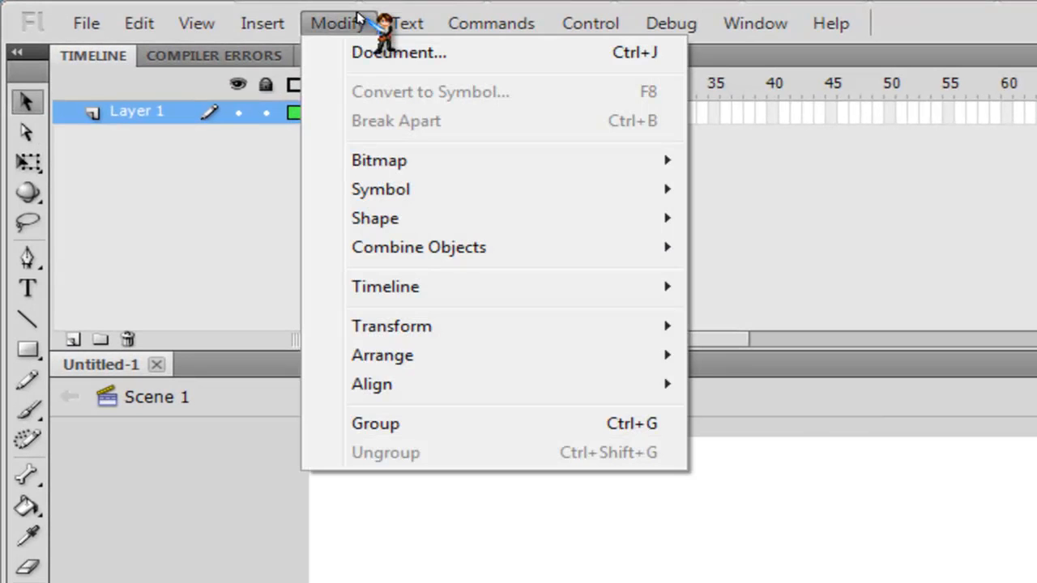
pyautogui.click(376, 52)
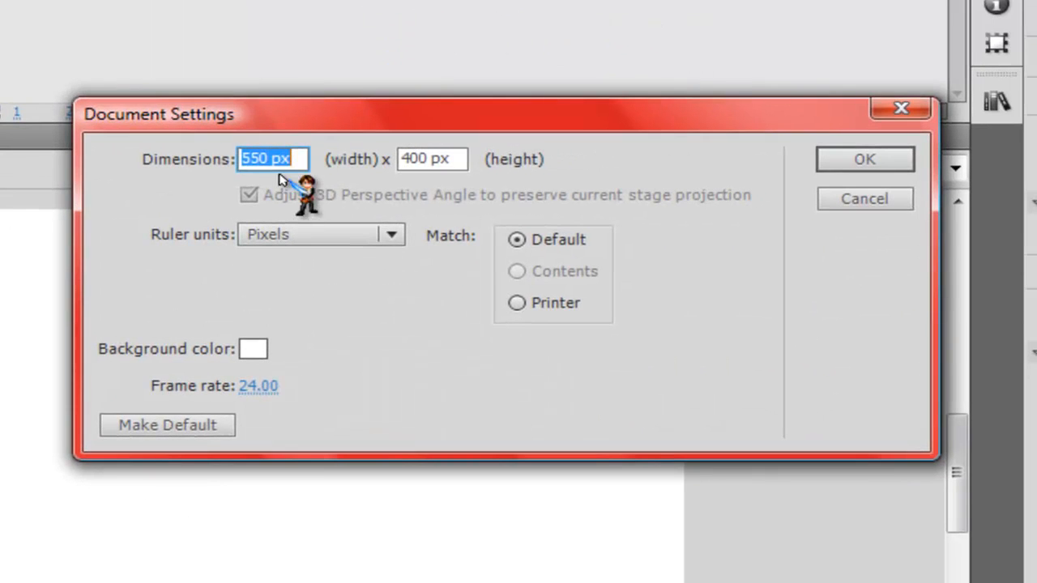
pyautogui.press('Right')
pyautogui.press('Left')
pyautogui.press('Left')
pyautogui.press('Left')
pyautogui.hotkey('shift', 'Left')
pyautogui.hotkey('shift', 'Left')
pyautogui.hotkey('shift', 'Left')
pyautogui.write('720')
# Set the stage height to 576 px and apply the document settings.
pyautogui.click(423, 159)
pyautogui.press('BackSpace')
pyautogui.press('BackSpace')
pyautogui.press('BackSpace')
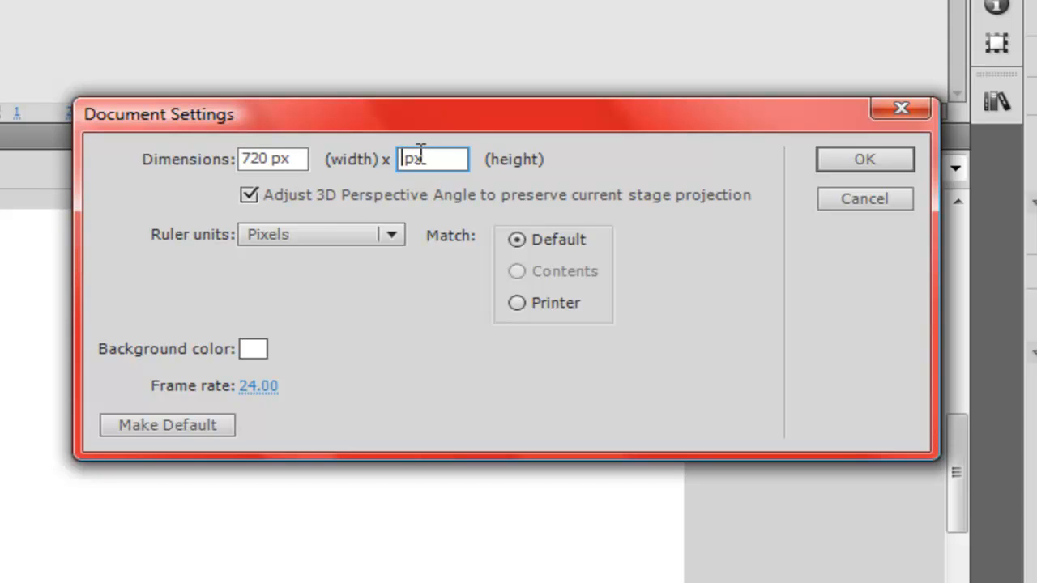
pyautogui.write('576')
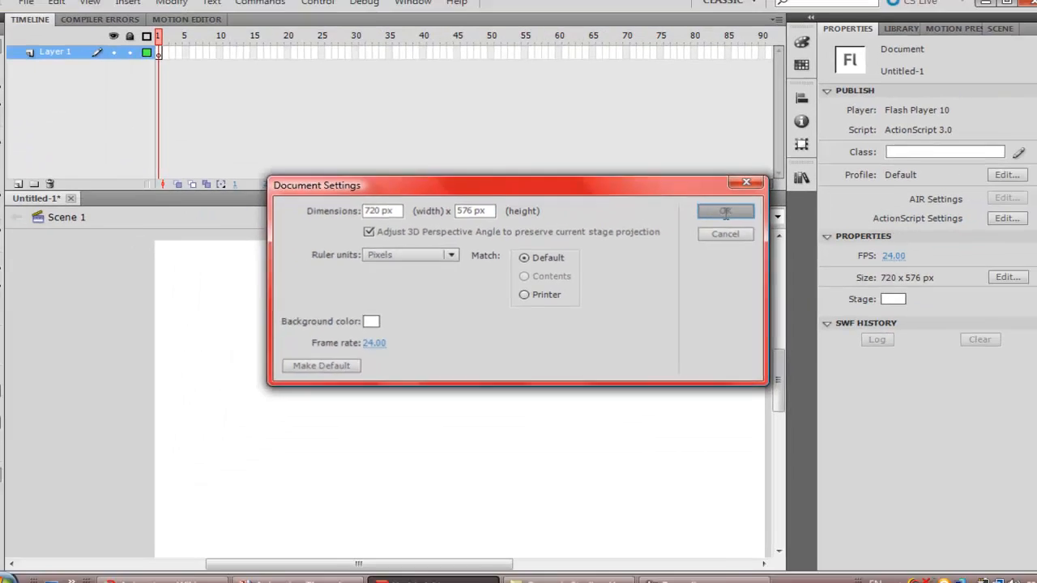
pyautogui.click(865, 160)
# Set the stage magnification to Fit in Window.
pyautogui.click(744, 218)
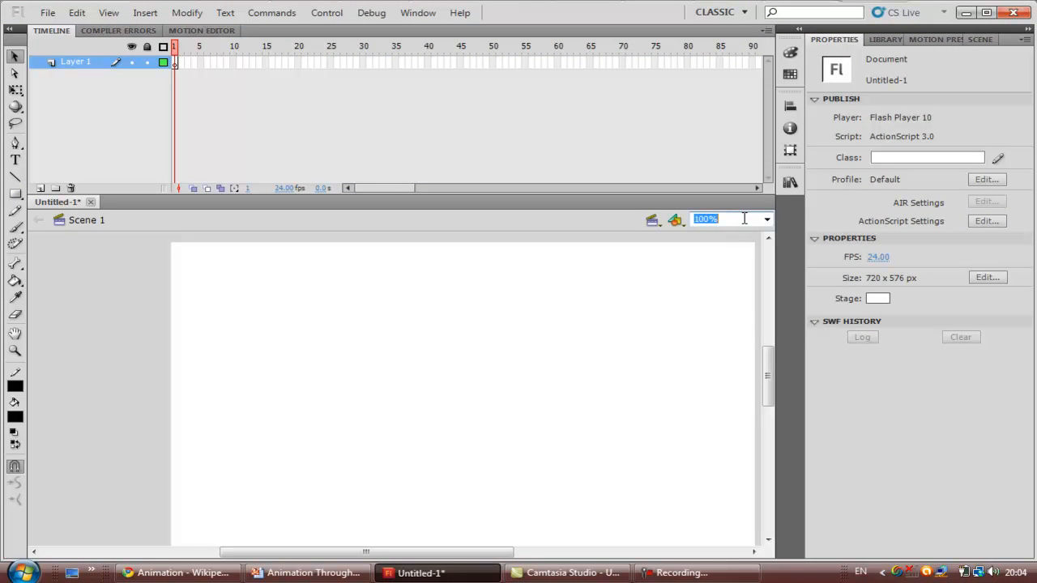
pyautogui.click(766, 219)
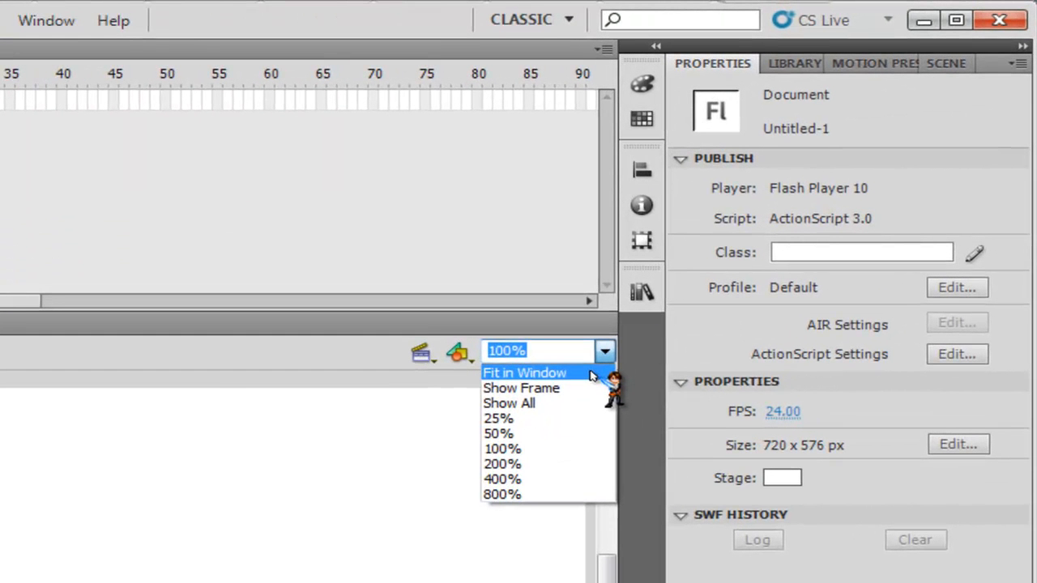
pyautogui.click(591, 375)
# Try the Show Frame and 200% stage magnifications and return to Fit in Window.
pyautogui.click(605, 351)
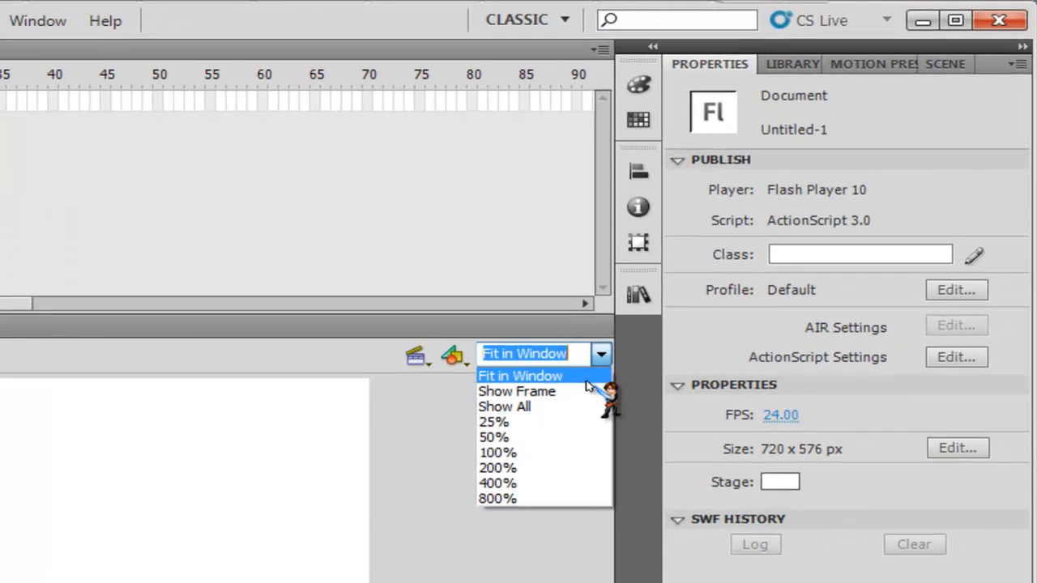
pyautogui.click(574, 386)
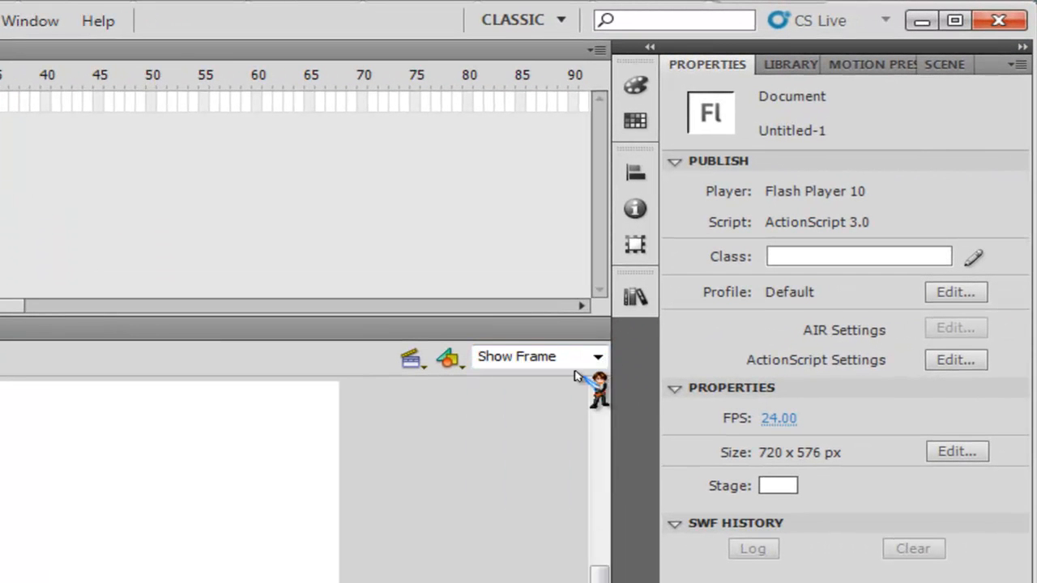
pyautogui.click(600, 357)
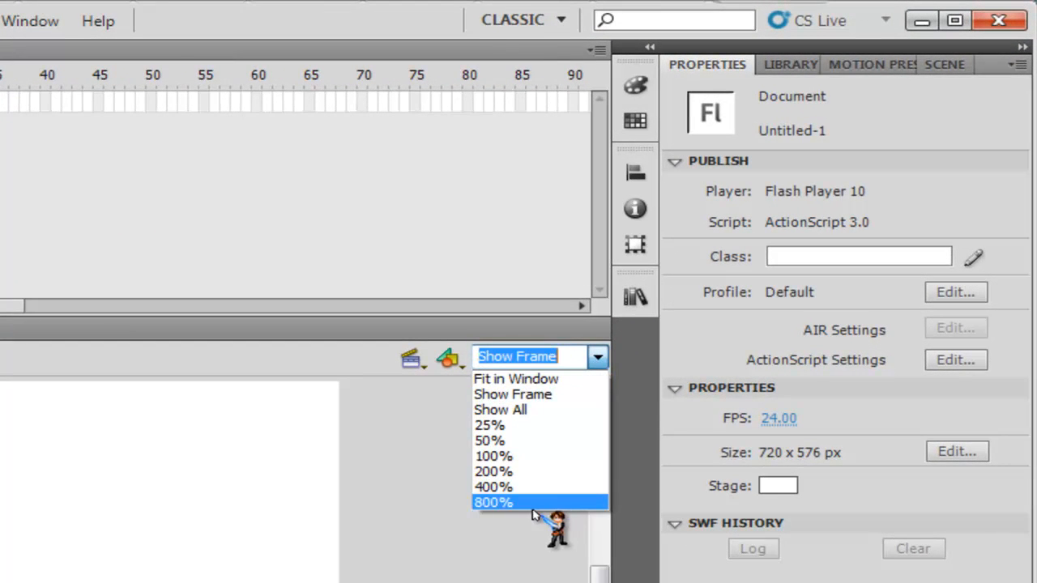
pyautogui.click(528, 472)
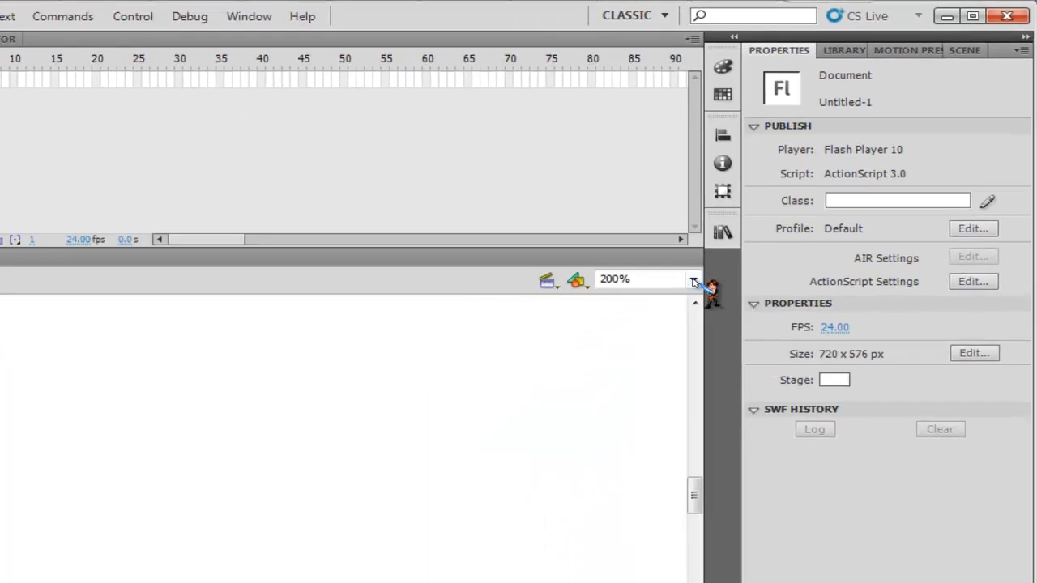
pyautogui.click(694, 281)
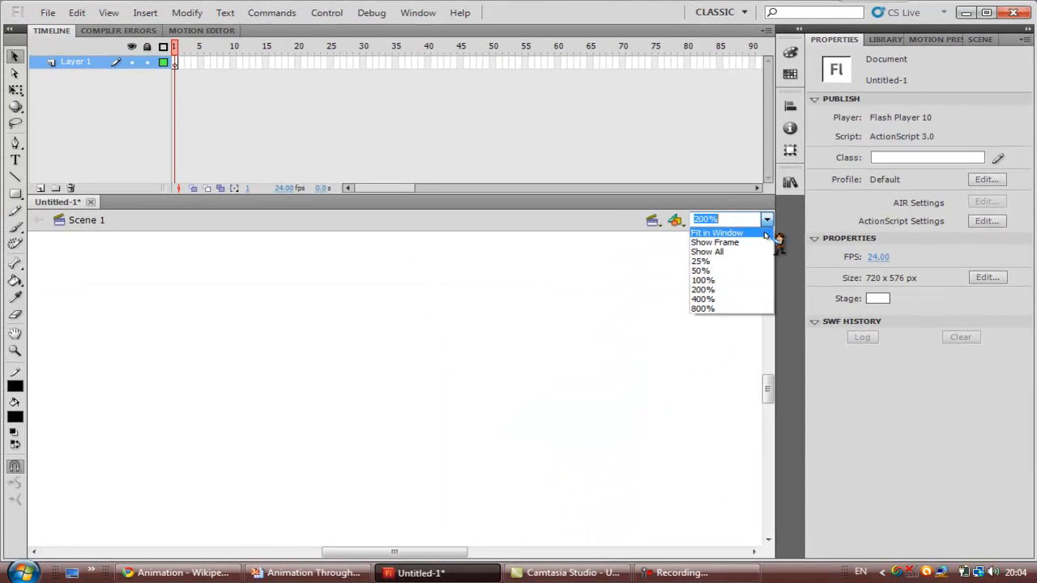
pyautogui.click(765, 235)
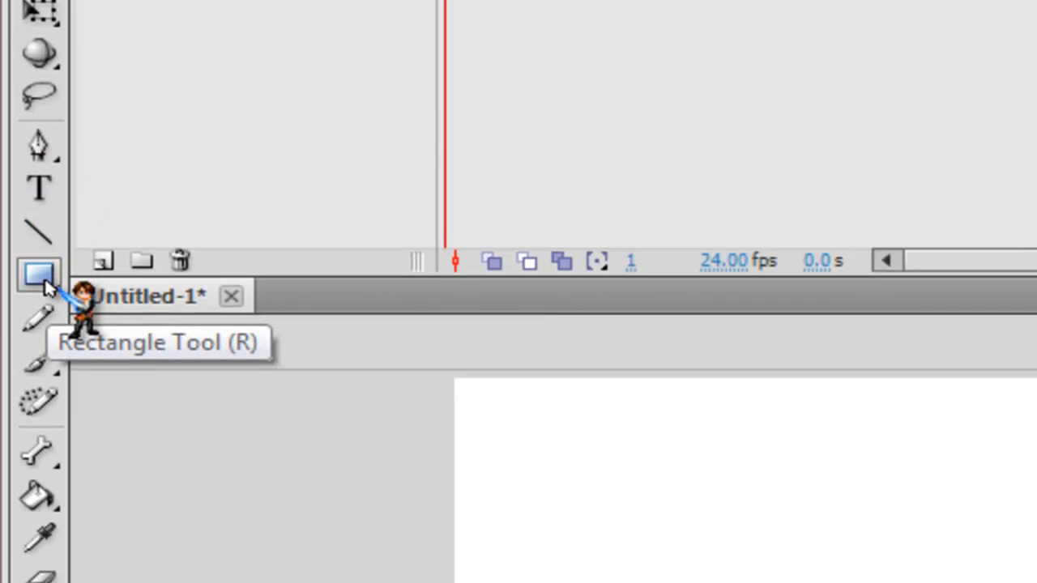
# Draw a freehand test line across the middle of the stage with the Pencil tool and undo it.
pyautogui.click(45, 248)
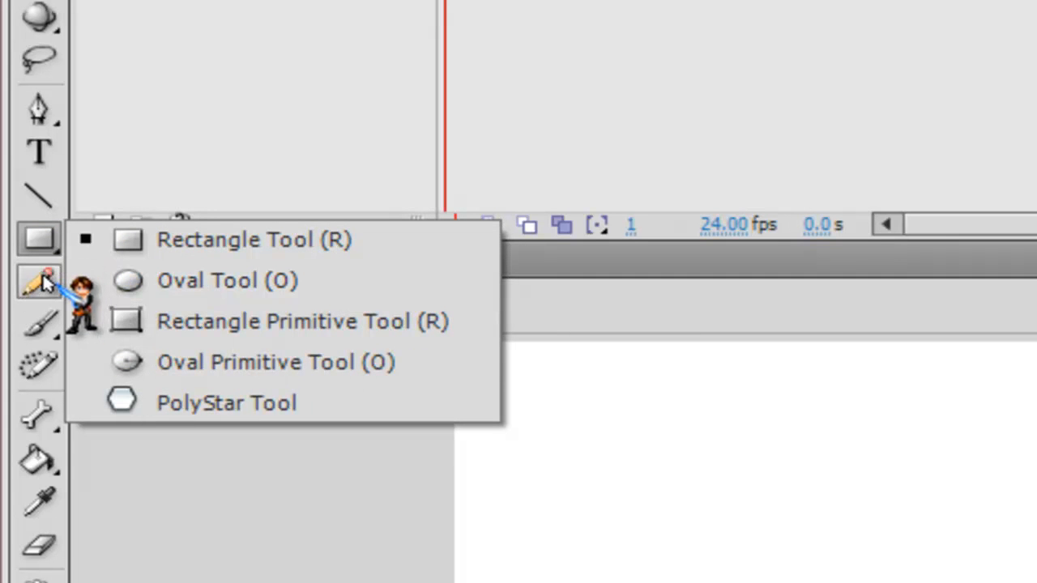
pyautogui.click(43, 276)
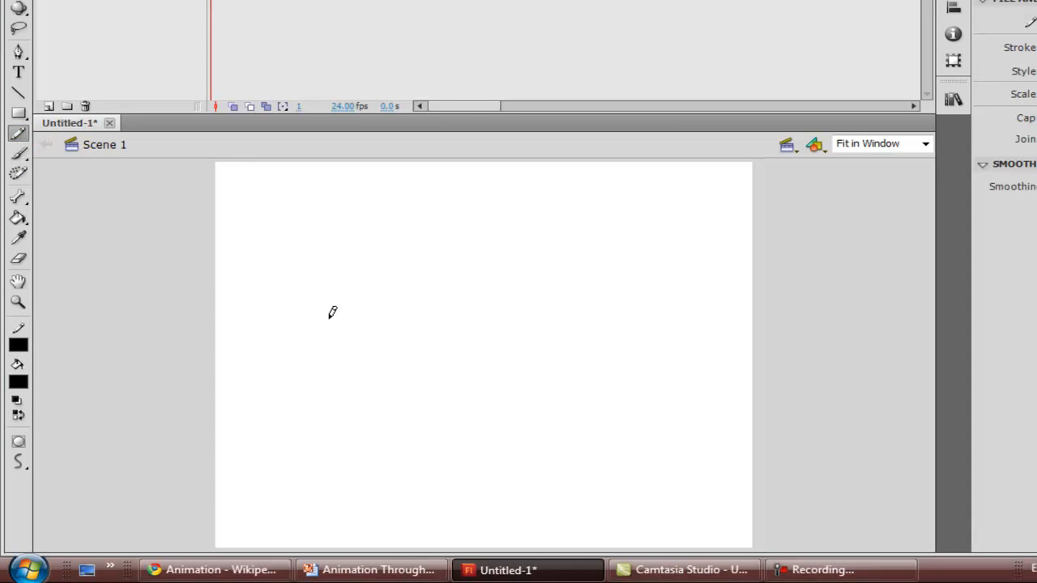
pyautogui.moveTo(321, 319)
pyautogui.mouseDown()
pyautogui.moveTo(462, 298)
pyautogui.moveTo(603, 351)
pyautogui.moveTo(617, 362)
pyautogui.moveTo(567, 444)
pyautogui.mouseUp()
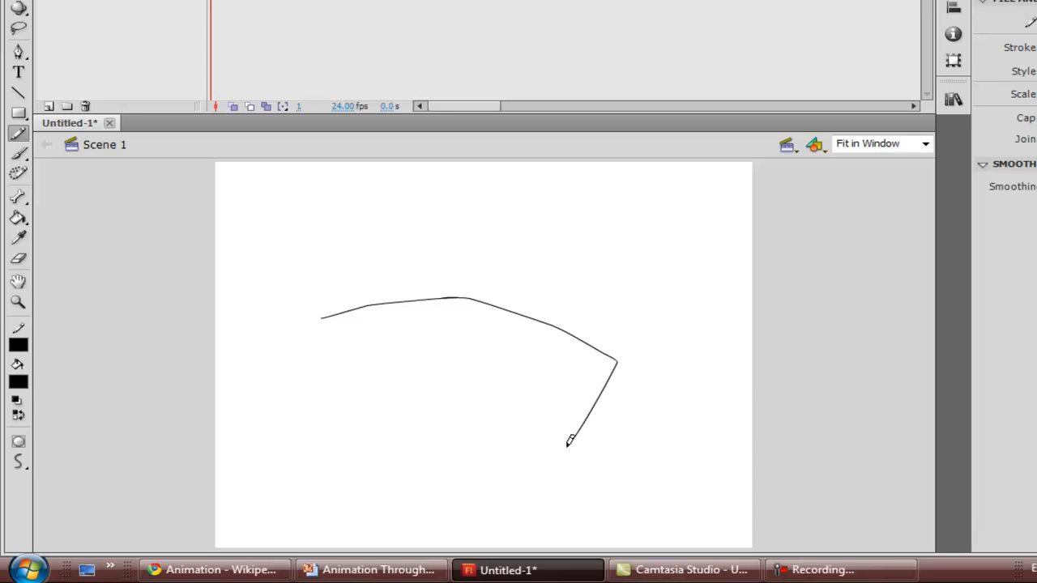
pyautogui.hotkey('ctrl', 'z')
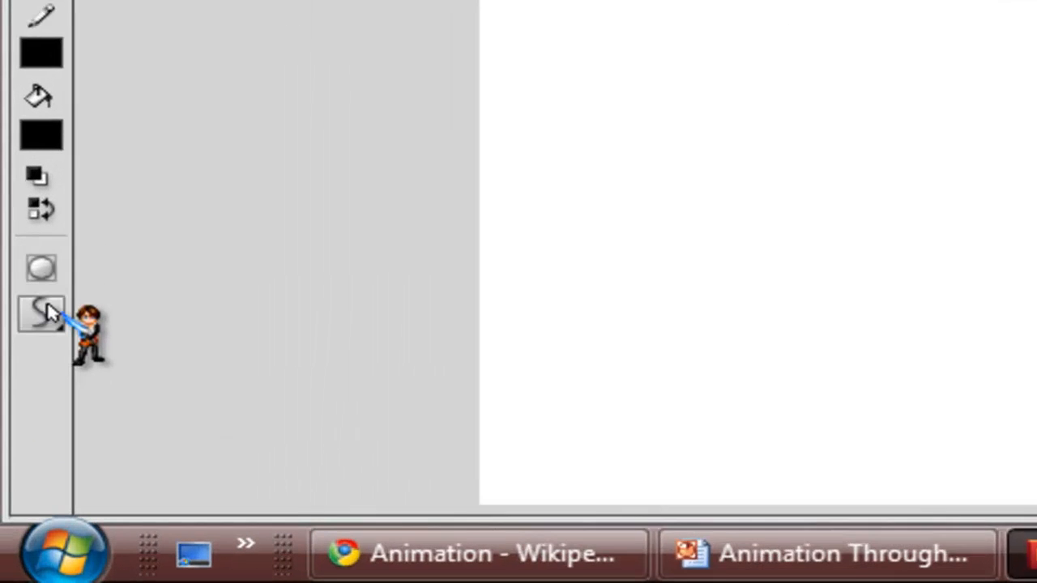
# Set the Pencil mode to Ink, testing it with a W-shaped stroke on the stage that is undone.
pyautogui.click(24, 450)
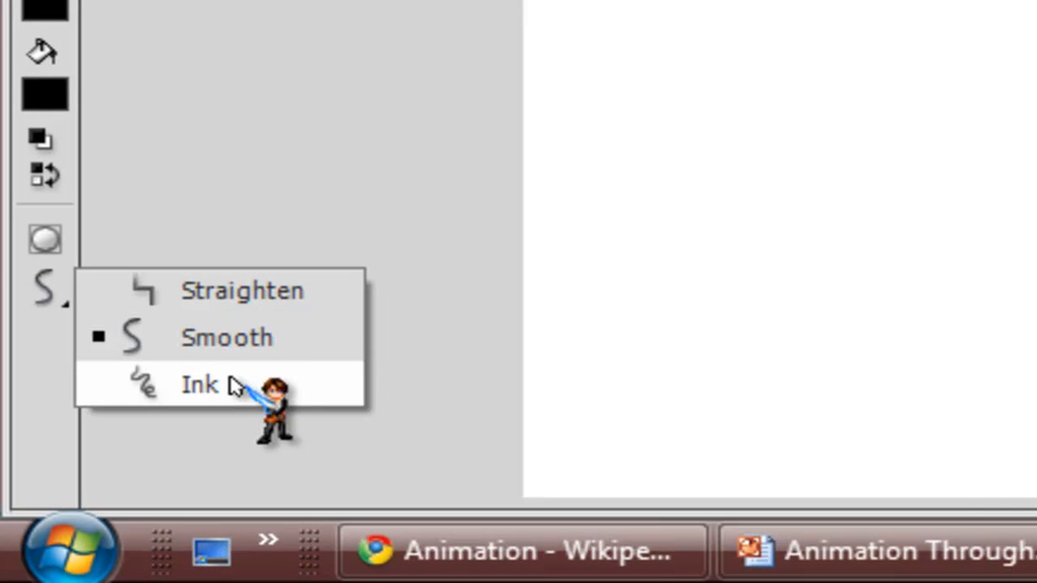
pyautogui.click(231, 384)
pyautogui.moveTo(445, 275)
pyautogui.mouseDown()
pyautogui.moveTo(448, 378)
pyautogui.moveTo(502, 287)
pyautogui.moveTo(555, 422)
pyautogui.moveTo(558, 251)
pyautogui.mouseUp()
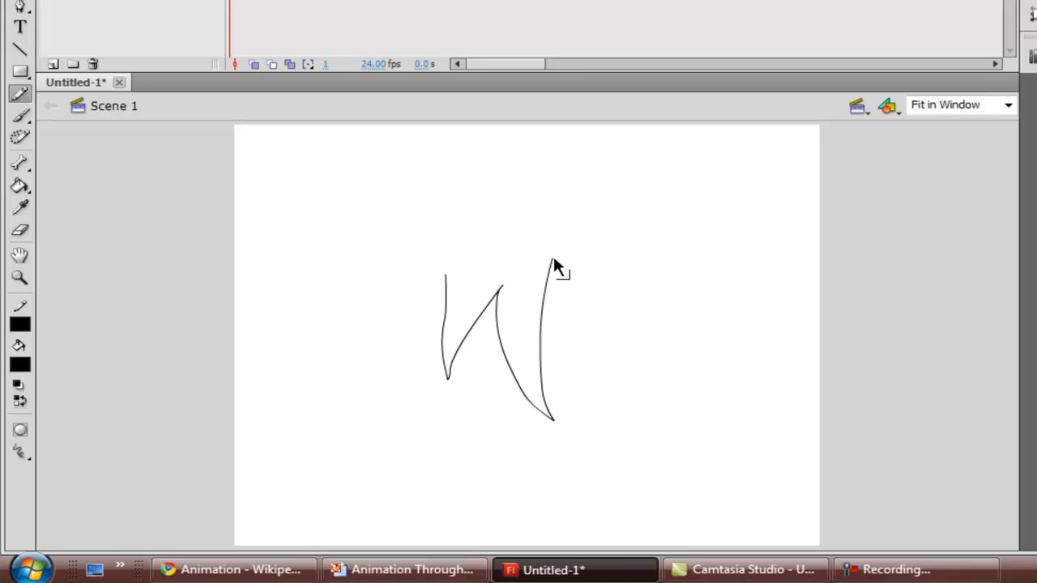
pyautogui.hotkey('ctrl', 'z')
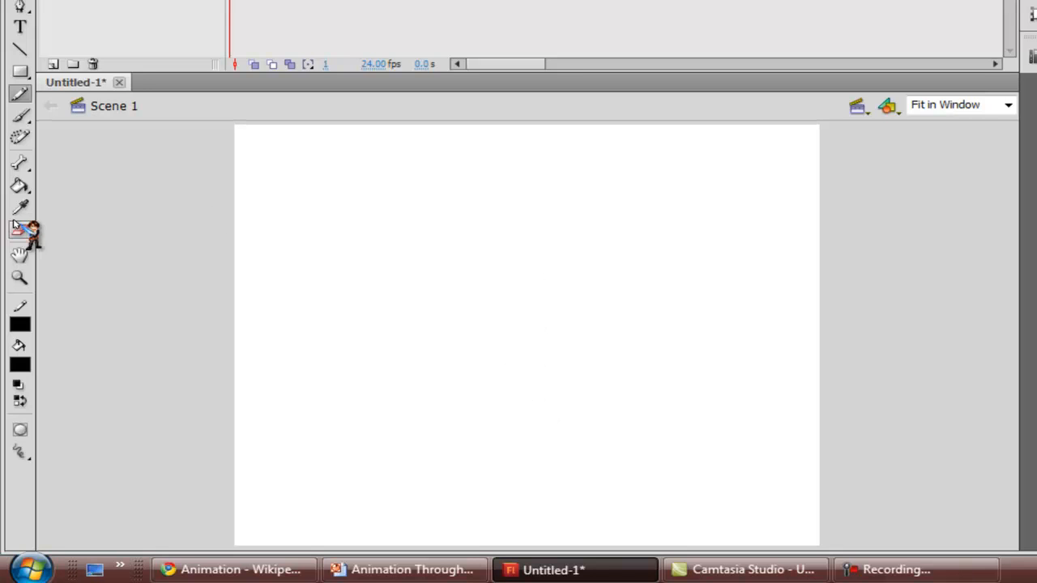
pyautogui.click(25, 119)
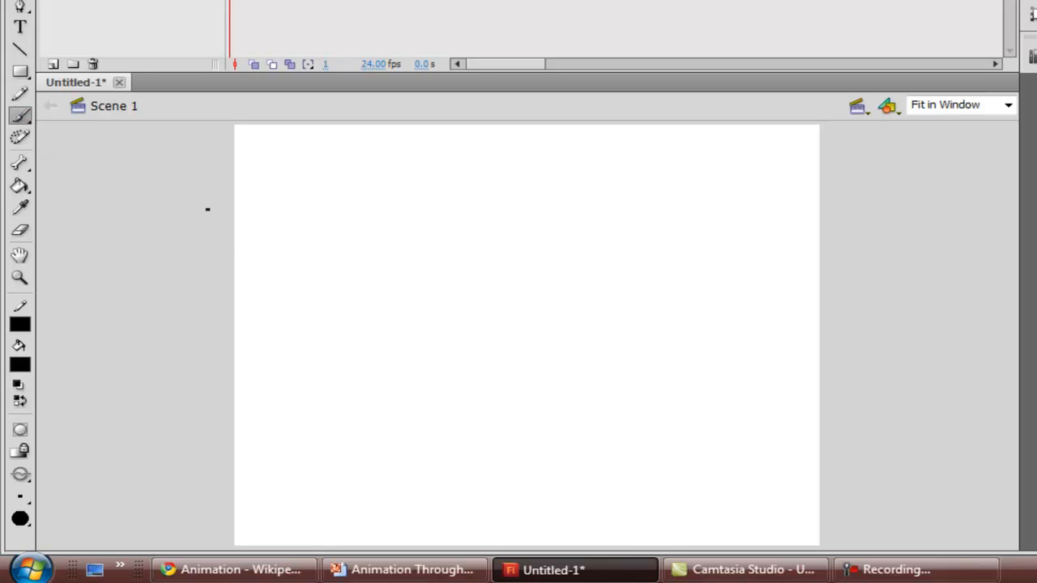
pyautogui.click(19, 139)
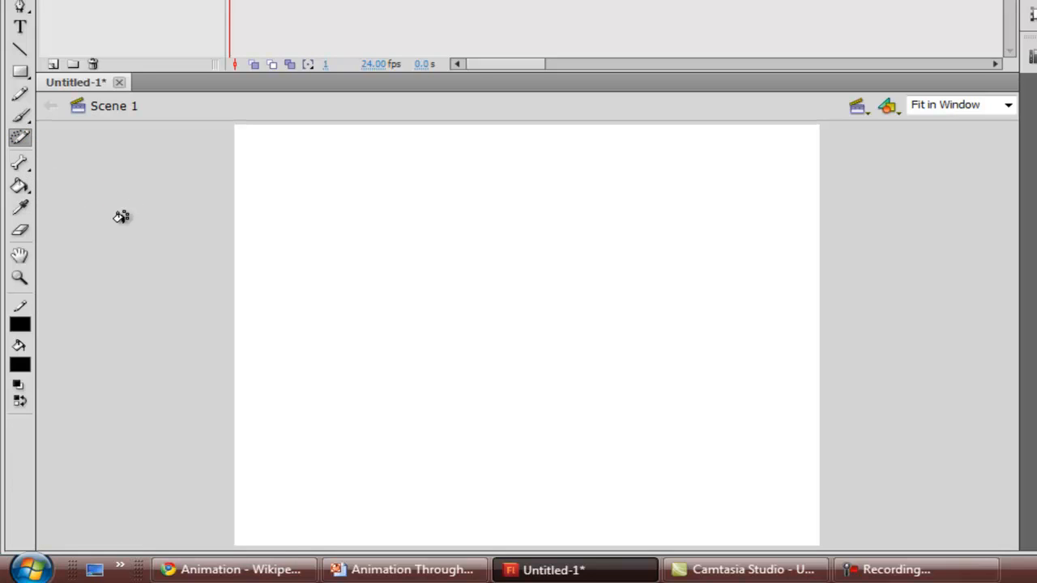
pyautogui.click(19, 164)
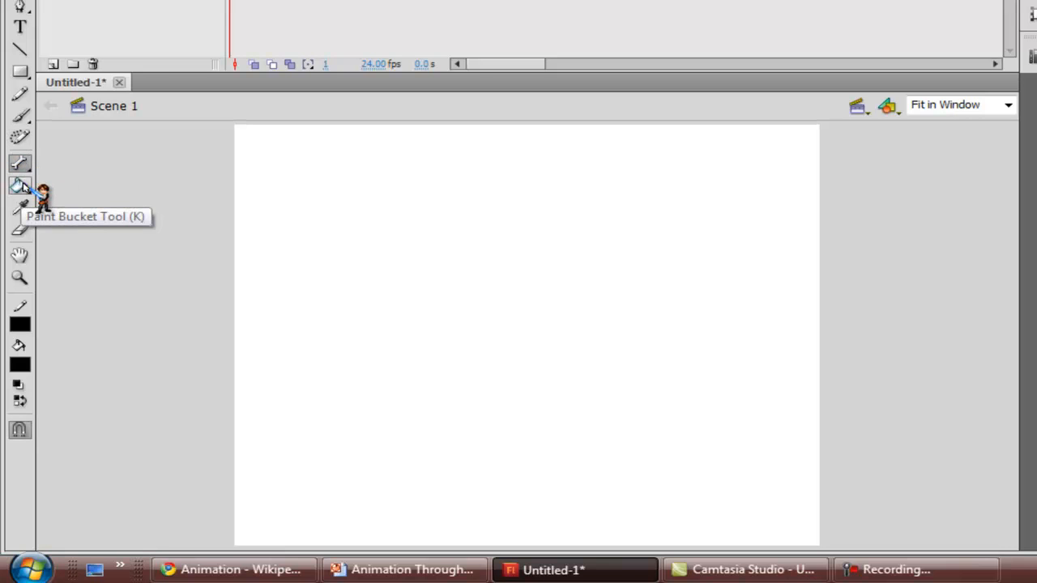
pyautogui.click(21, 187)
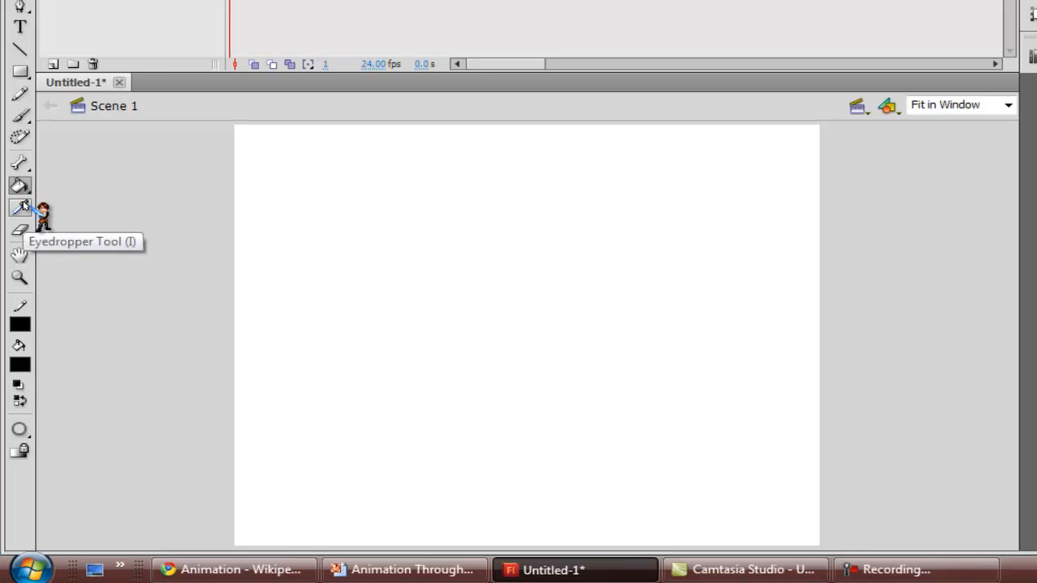
pyautogui.click(21, 207)
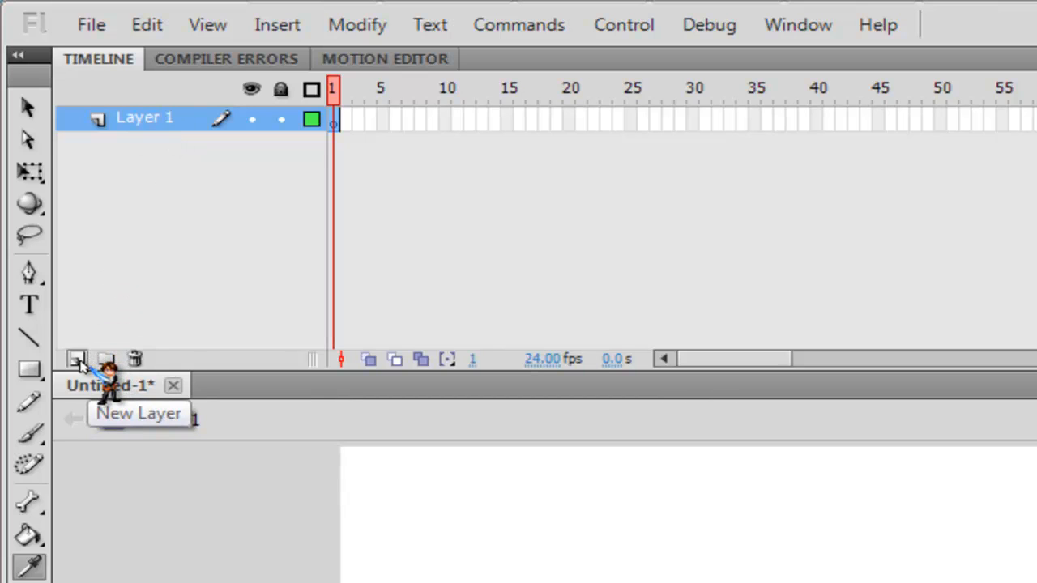
# Add three new layers above Layer 1 in the timeline.
pyautogui.click(77, 359)
pyautogui.click(77, 359)
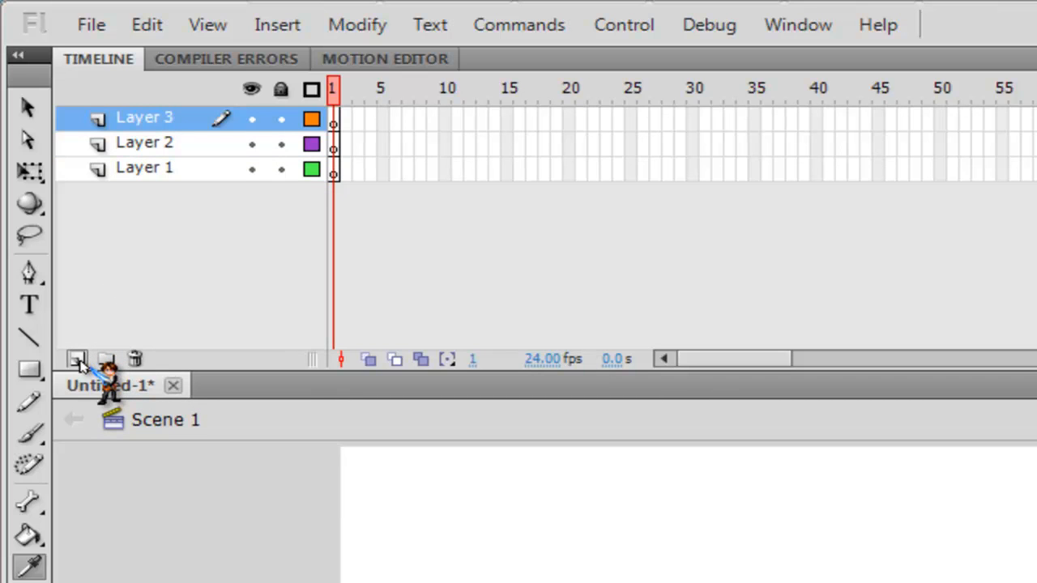
pyautogui.click(77, 359)
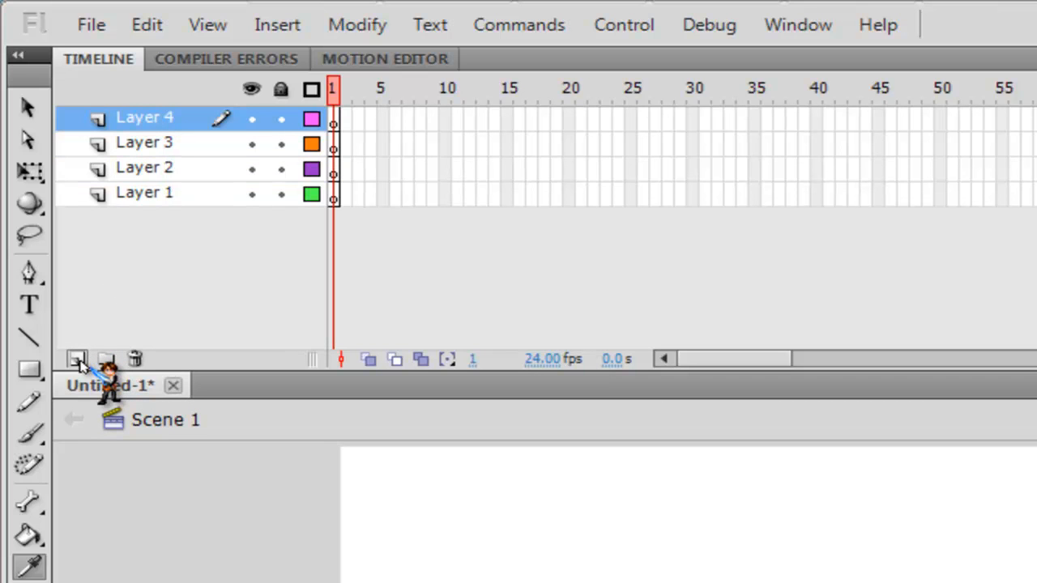
# Rename Layer 1 as "skin colour".
pyautogui.click(195, 197)
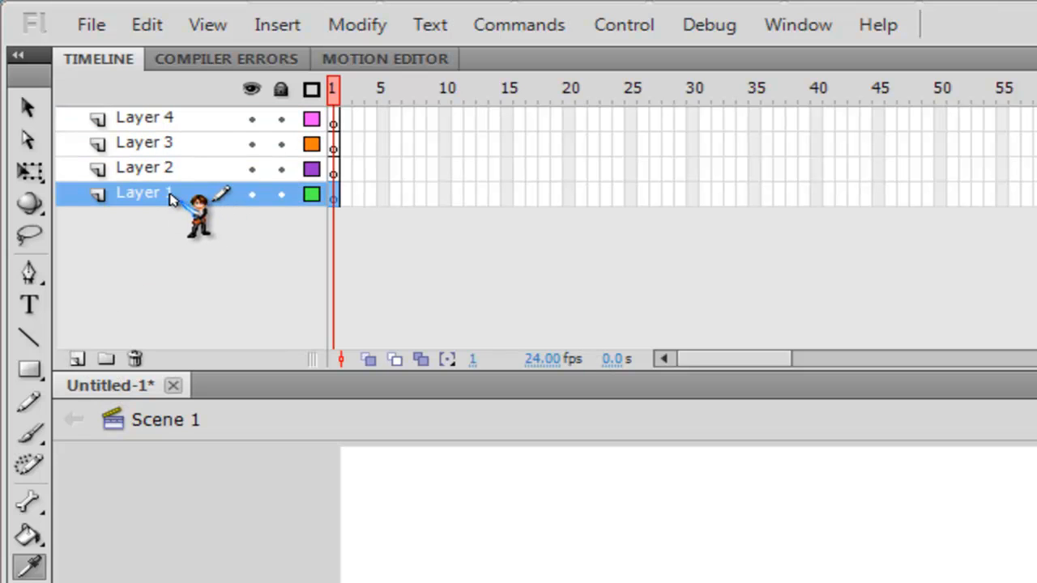
pyautogui.doubleClick(170, 197)
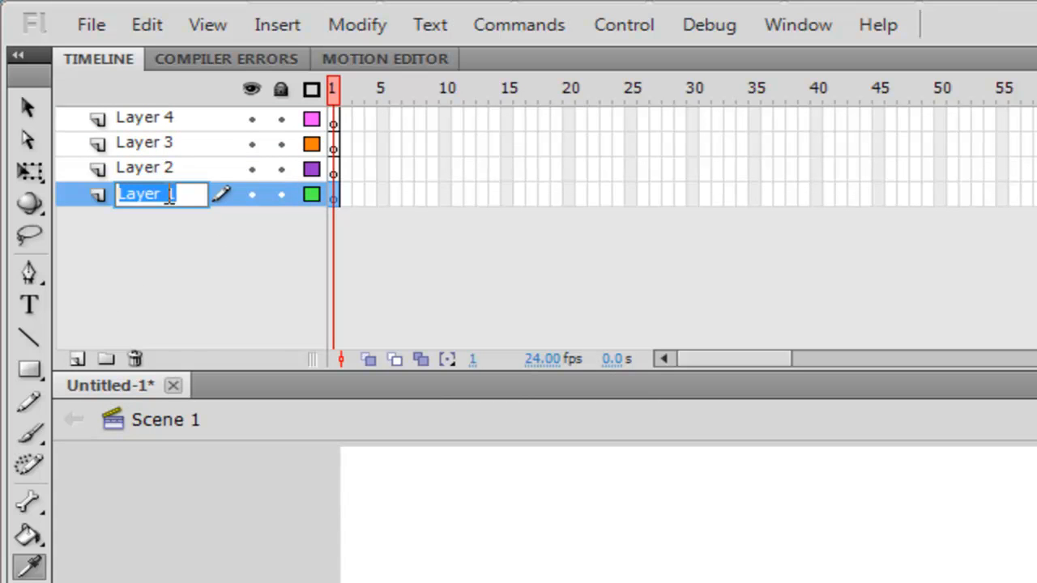
pyautogui.write('skin colour')
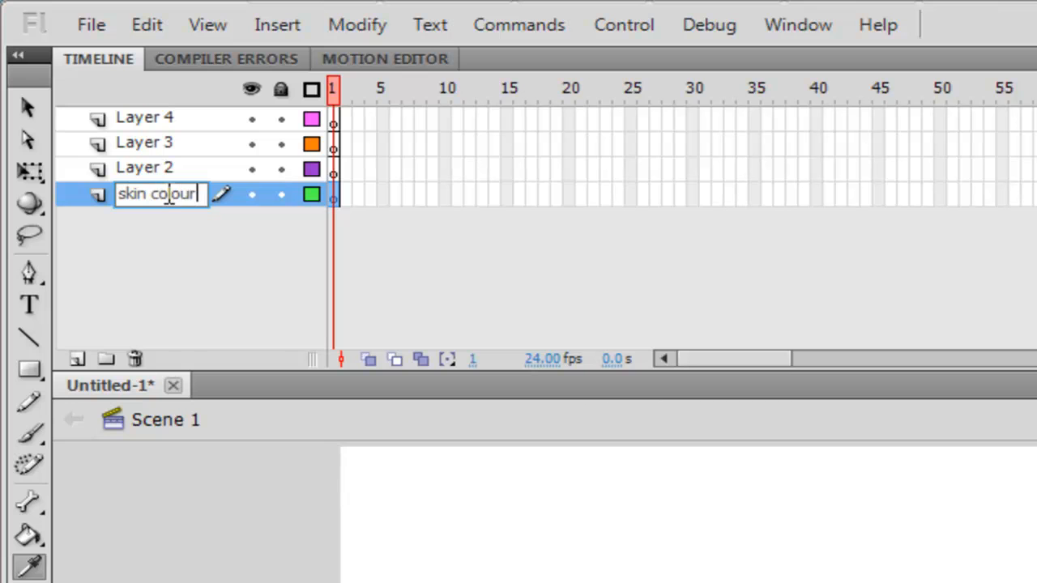
pyautogui.press('Return')
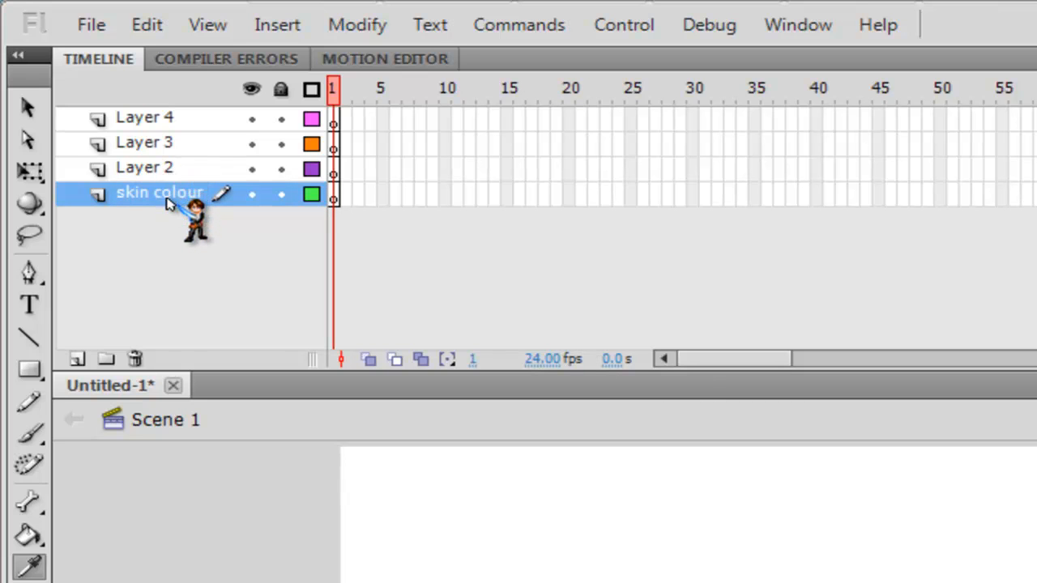
# Rename Layer 2 as "eyeline" and Layer 3 as "eyes".
pyautogui.doubleClick(151, 167)
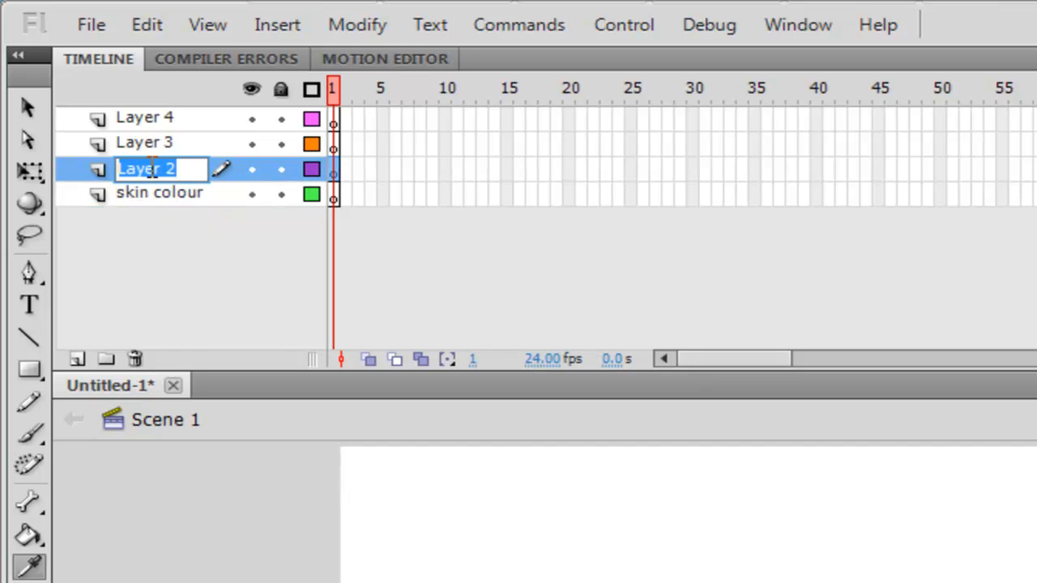
pyautogui.write('eyeliner')
pyautogui.press('Return')
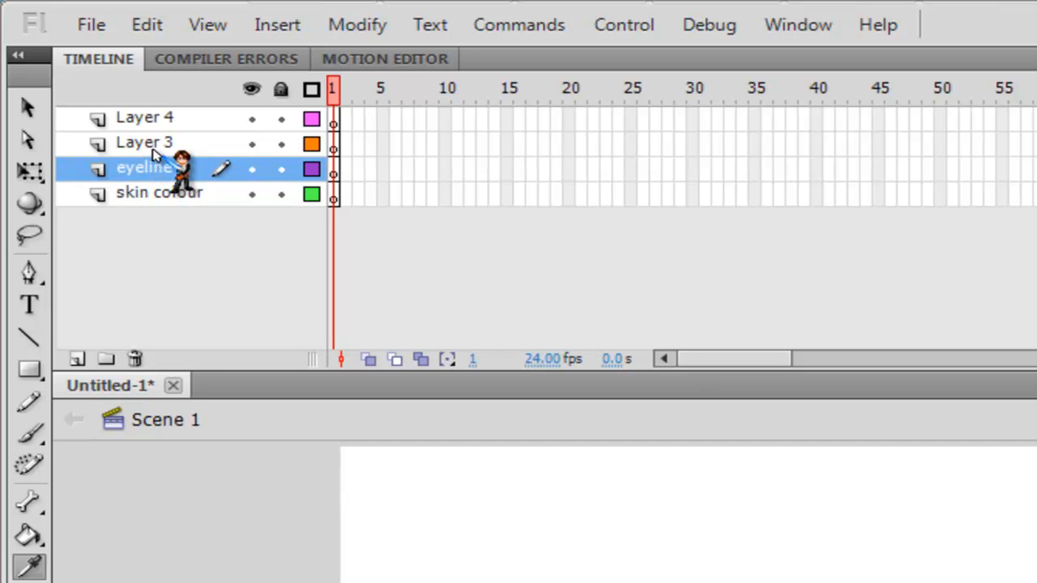
pyautogui.doubleClick(145, 145)
pyautogui.write('eyes')
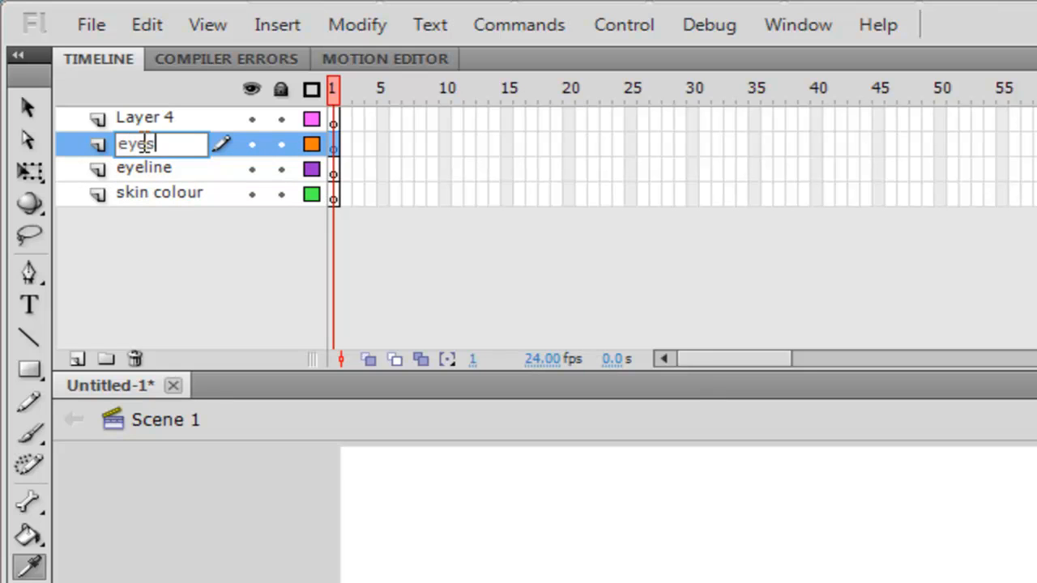
pyautogui.press('Return')
# Rename Layer 4 as "hair".
pyautogui.doubleClick(145, 119)
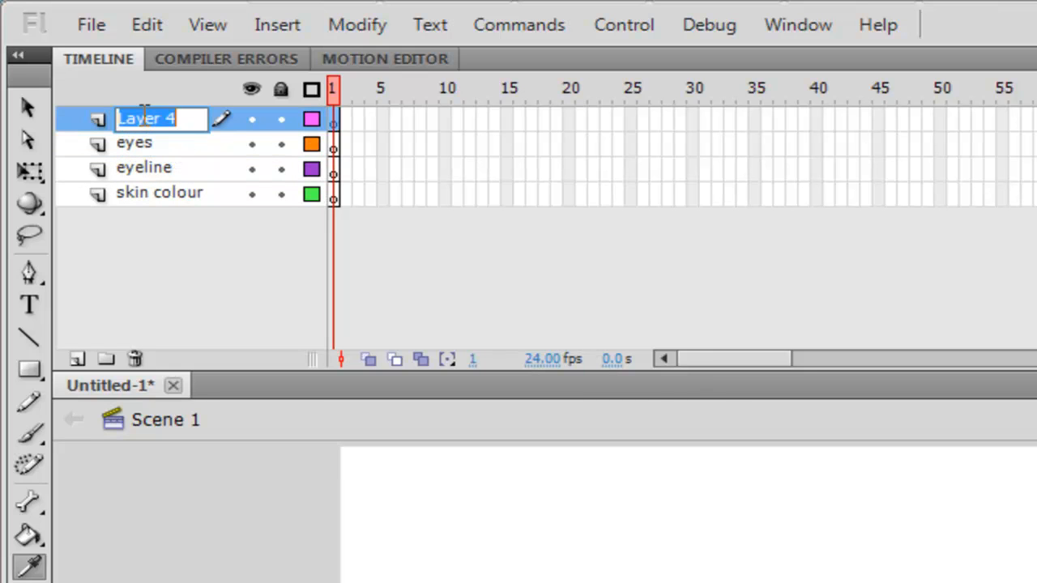
pyautogui.write('hair')
pyautogui.press('Return')
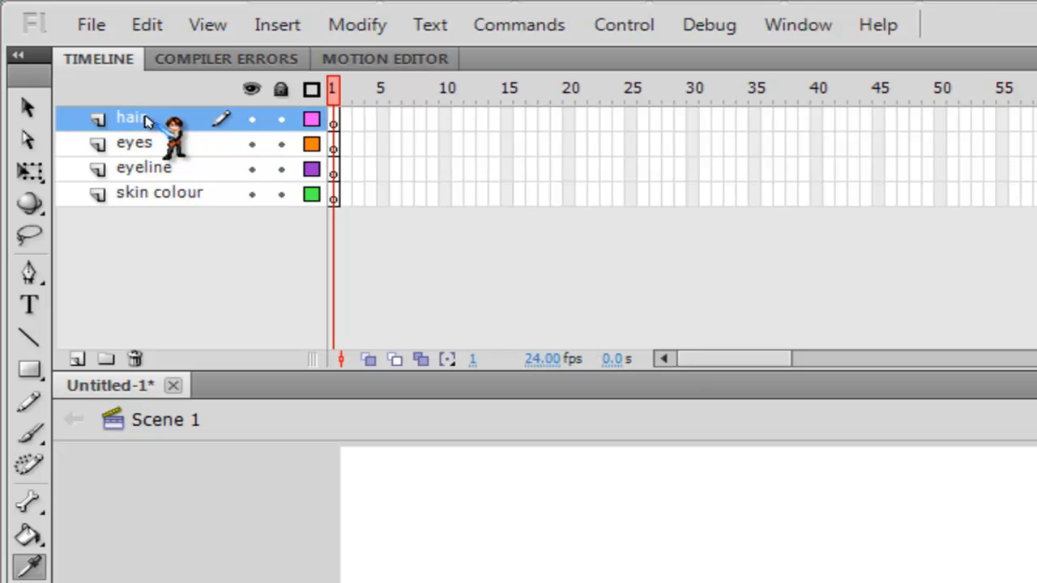
# On the skin colour layer, draw a rectangle with a reddish-brown fill covering the whole stage.
pyautogui.click(138, 199)
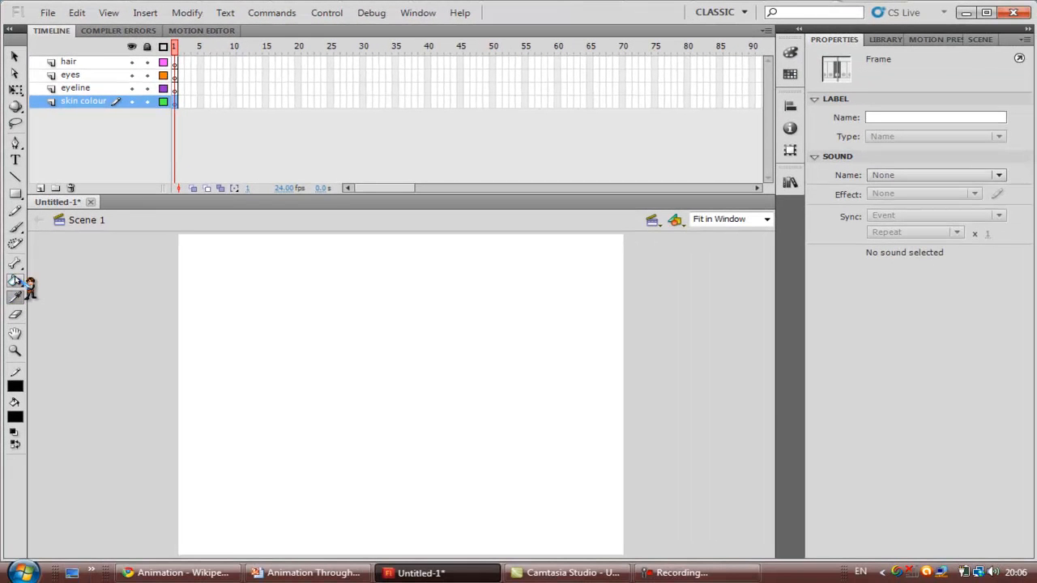
pyautogui.click(14, 194)
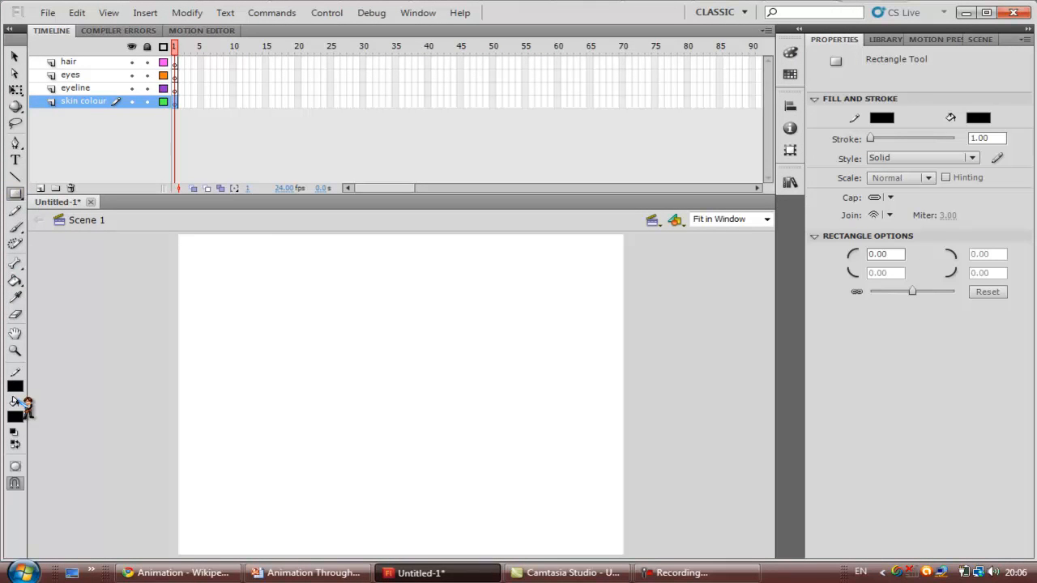
pyautogui.click(16, 415)
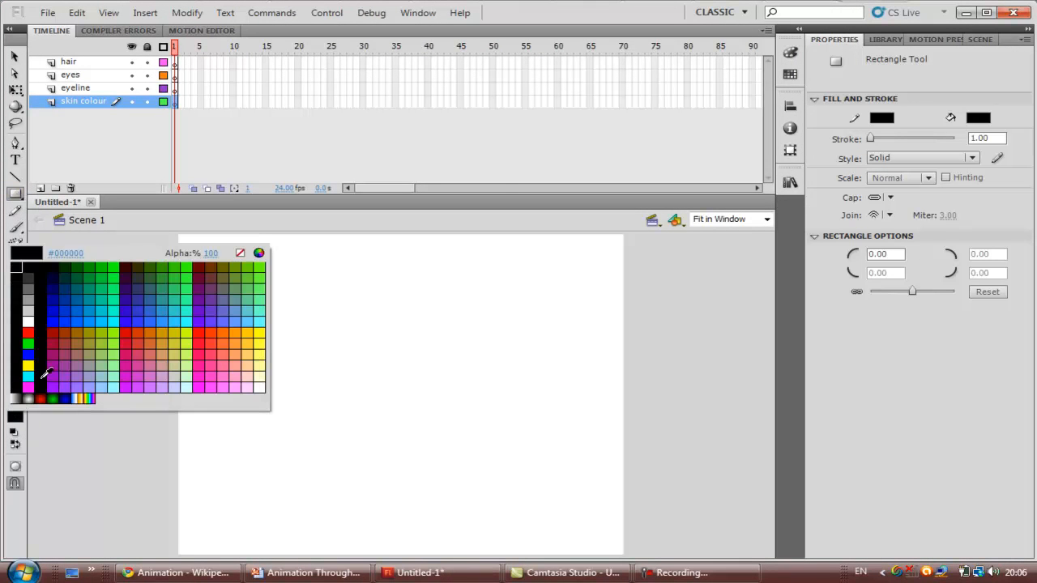
pyautogui.click(69, 326)
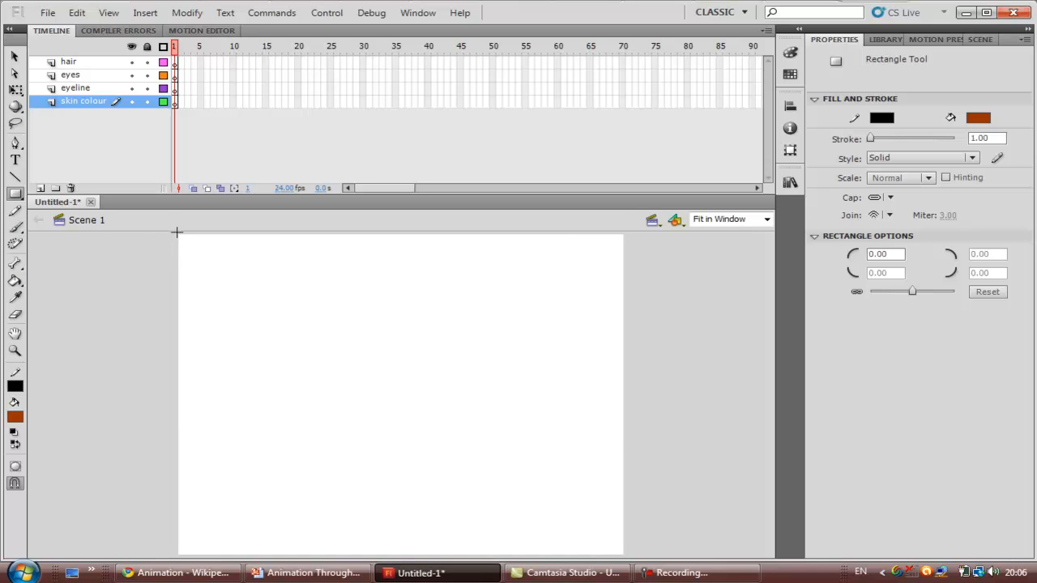
pyautogui.moveTo(176, 234); pyautogui.dragTo(624, 558)
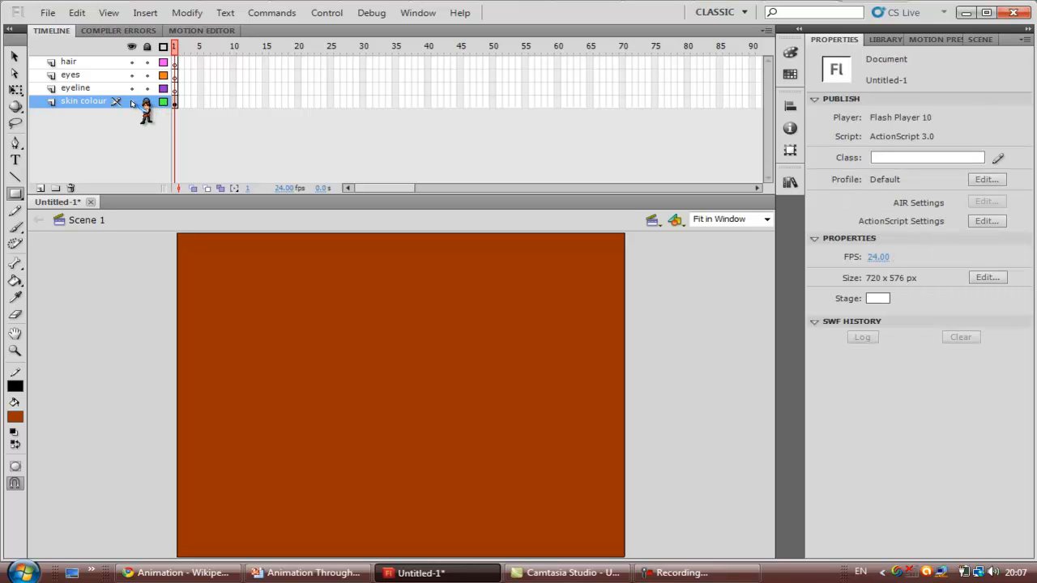
# Lock the skin colour layer and paint thick black upper and lower eyelid lines on the eyeline layer with the largest brush size.
pyautogui.click(112, 89)
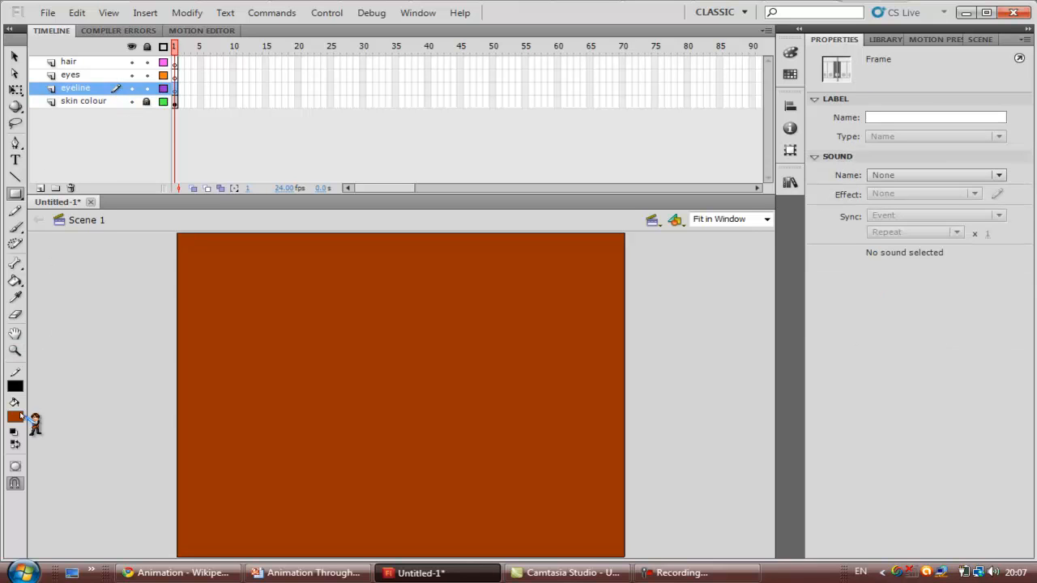
pyautogui.click(16, 417)
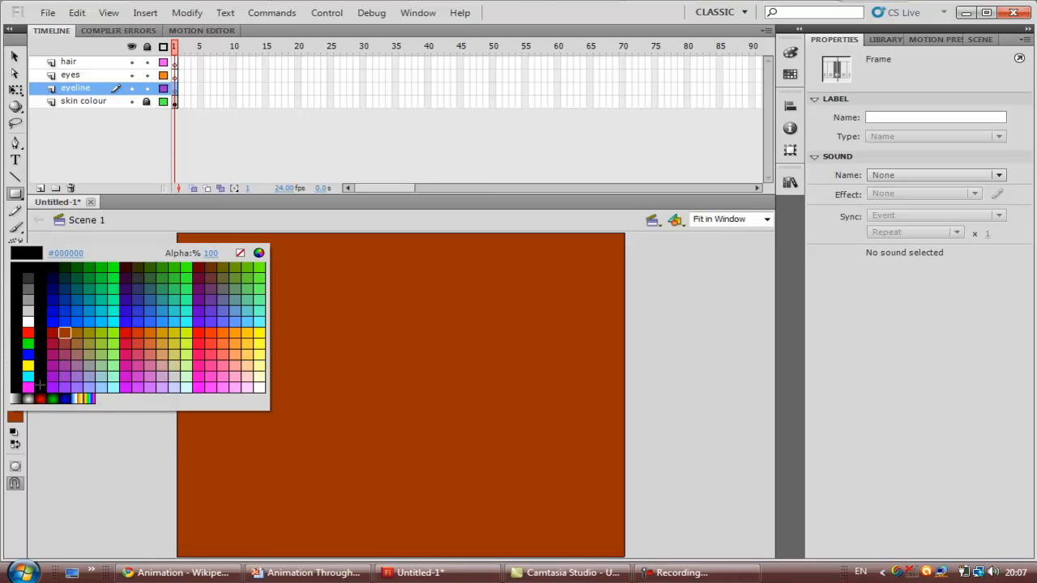
pyautogui.click(41, 385)
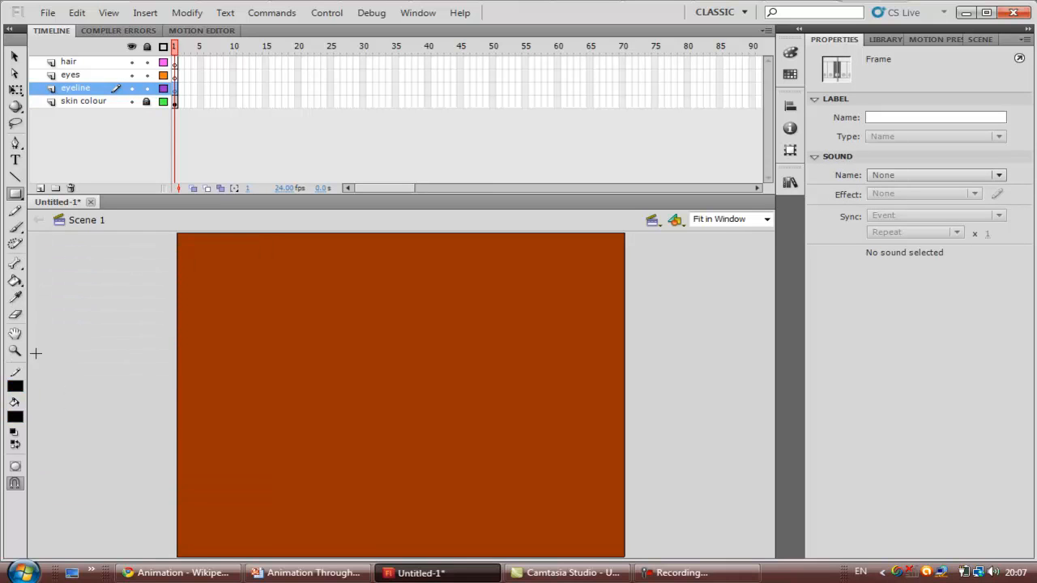
pyautogui.click(18, 228)
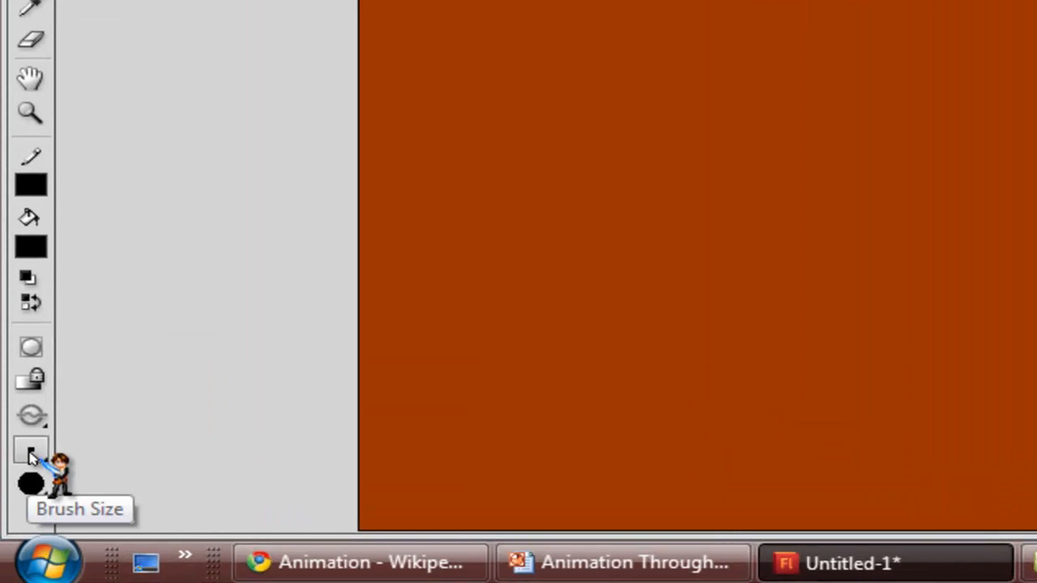
pyautogui.click(31, 456)
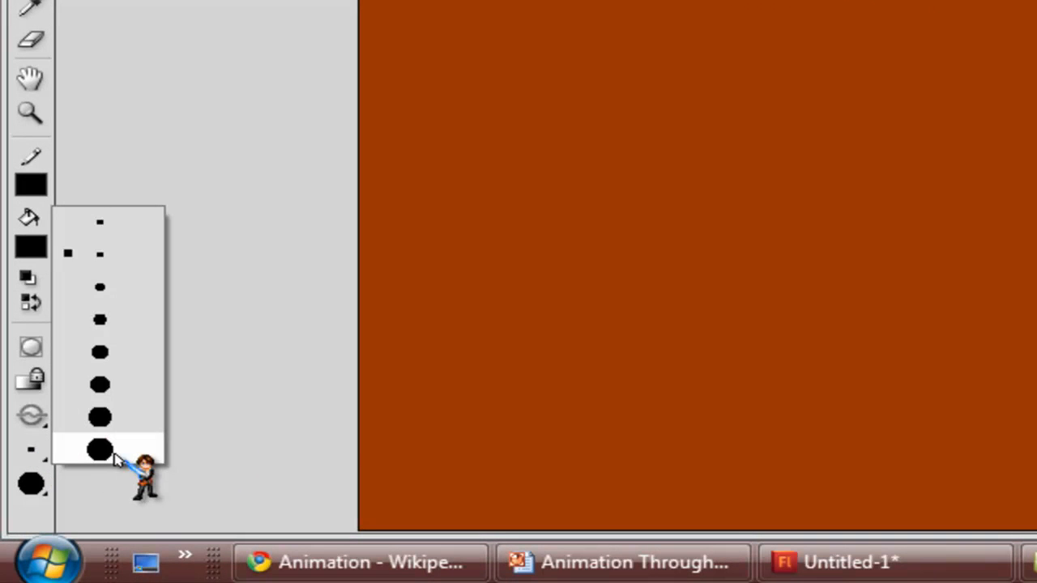
pyautogui.click(109, 450)
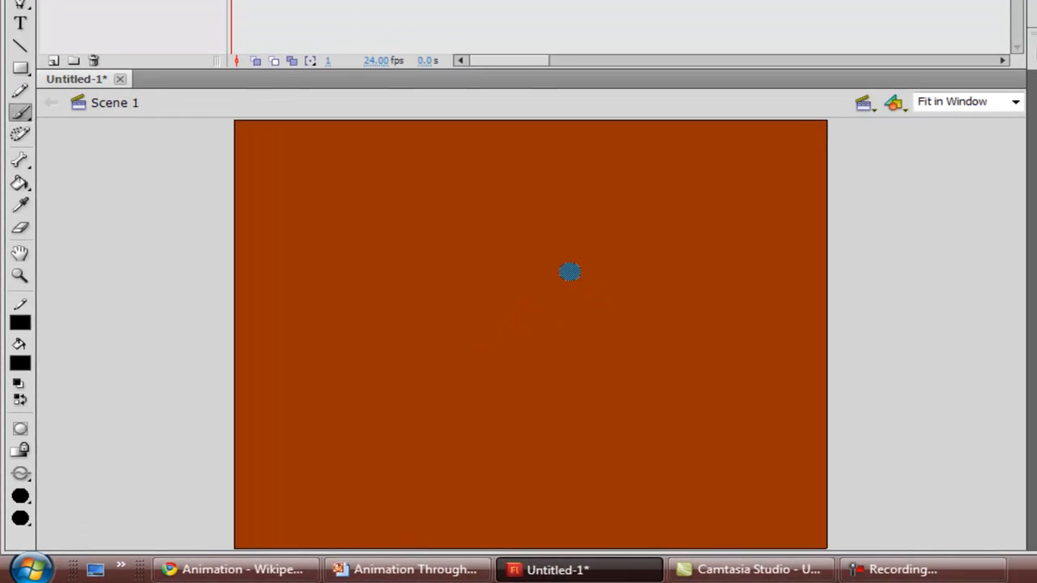
pyautogui.click(547, 262)
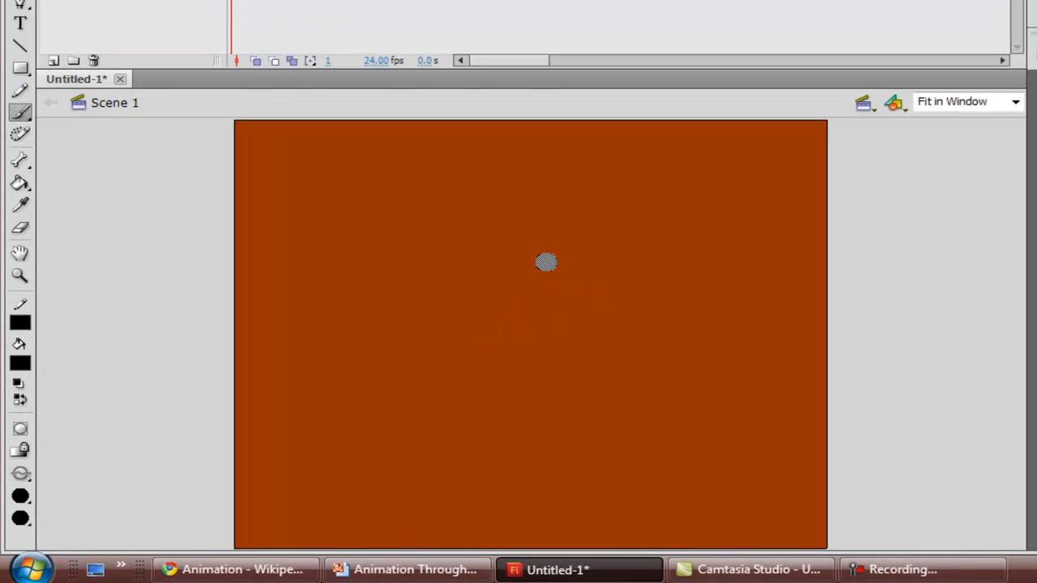
pyautogui.moveTo(546, 262)
pyautogui.mouseDown()
pyautogui.moveTo(590, 248)
pyautogui.moveTo(654, 255)
pyautogui.moveTo(754, 301)
pyautogui.moveTo(793, 338)
pyautogui.moveTo(762, 380)
pyautogui.mouseUp()
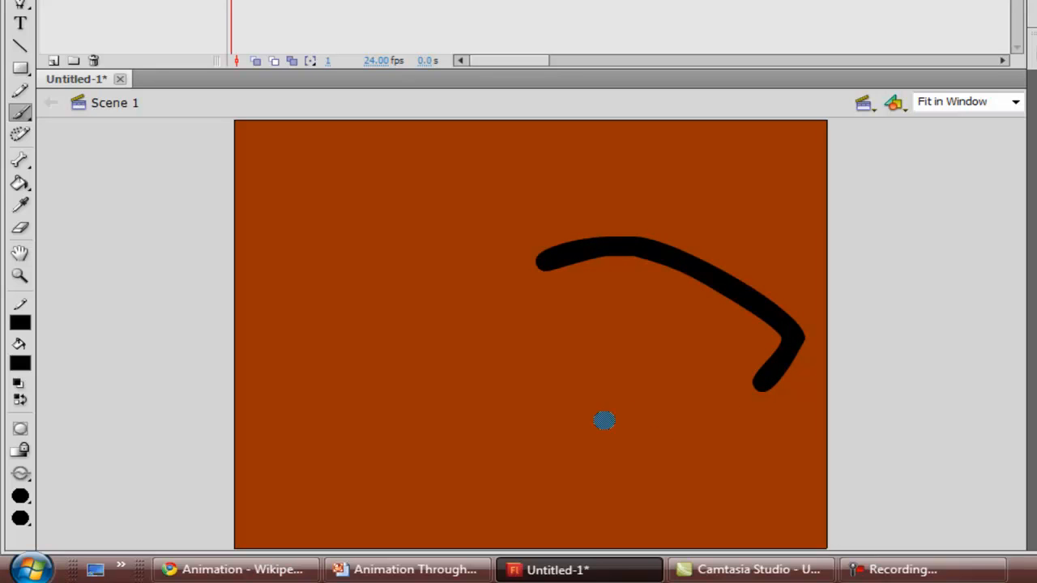
pyautogui.moveTo(584, 418)
pyautogui.mouseDown()
pyautogui.moveTo(655, 435)
pyautogui.moveTo(717, 426)
pyautogui.moveTo(739, 411)
pyautogui.mouseUp()
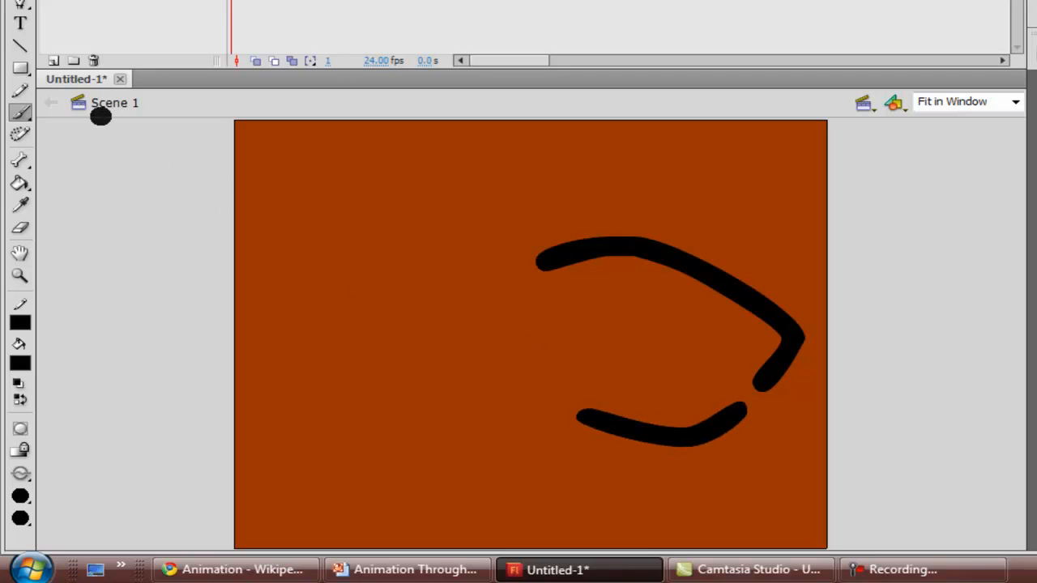
# Paint a short eyelid crease and a long tapered eyebrow outline above the eye with the third-smallest brush size.
pyautogui.click(21, 496)
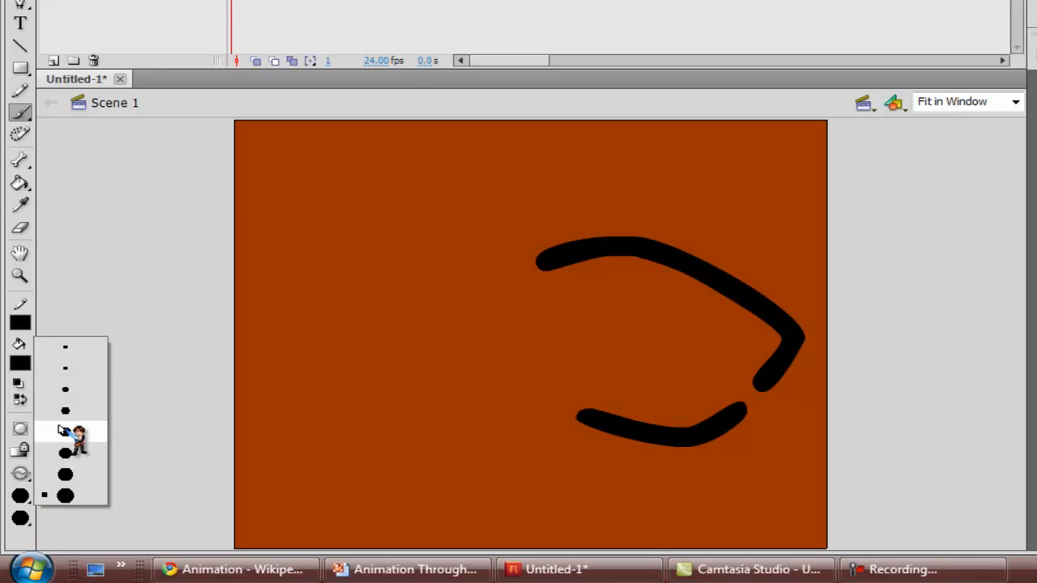
pyautogui.click(63, 390)
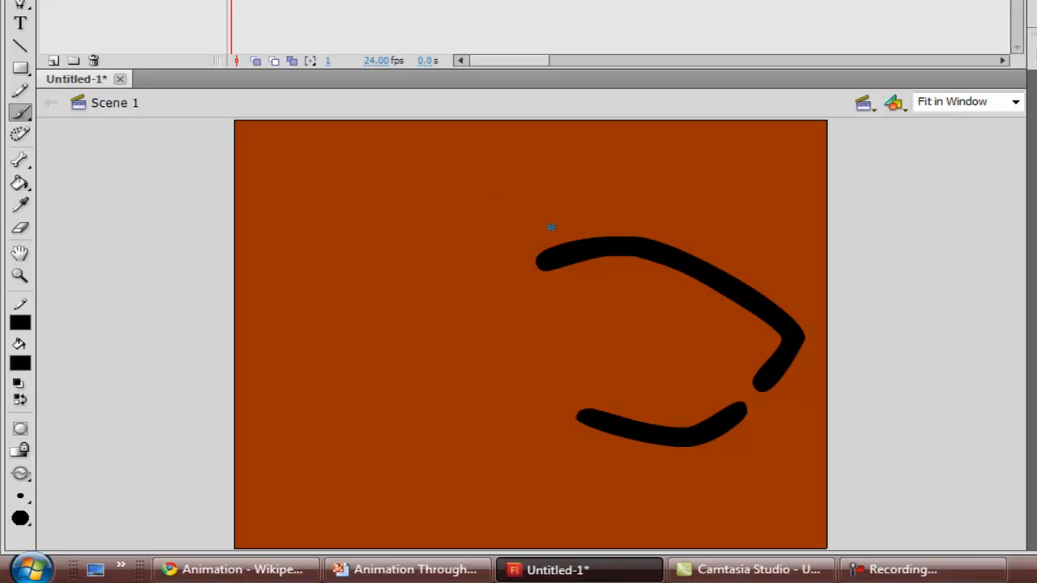
pyautogui.moveTo(540, 222); pyautogui.dragTo(658, 219)
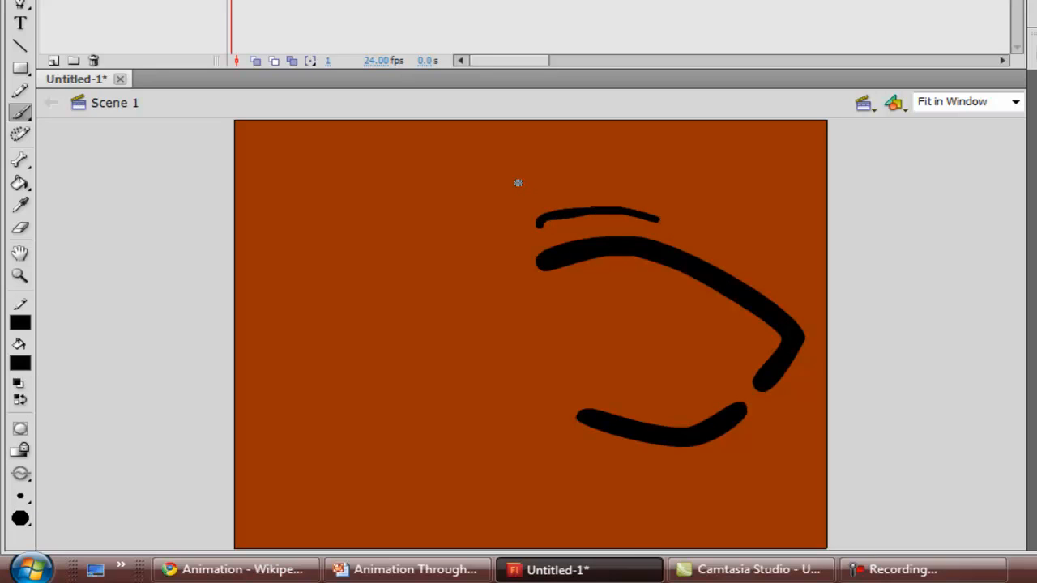
pyautogui.moveTo(536, 181)
pyautogui.mouseDown()
pyautogui.moveTo(710, 183)
pyautogui.moveTo(851, 246)
pyautogui.moveTo(801, 199)
pyautogui.moveTo(709, 168)
pyautogui.moveTo(602, 159)
pyautogui.moveTo(518, 186)
pyautogui.mouseUp()
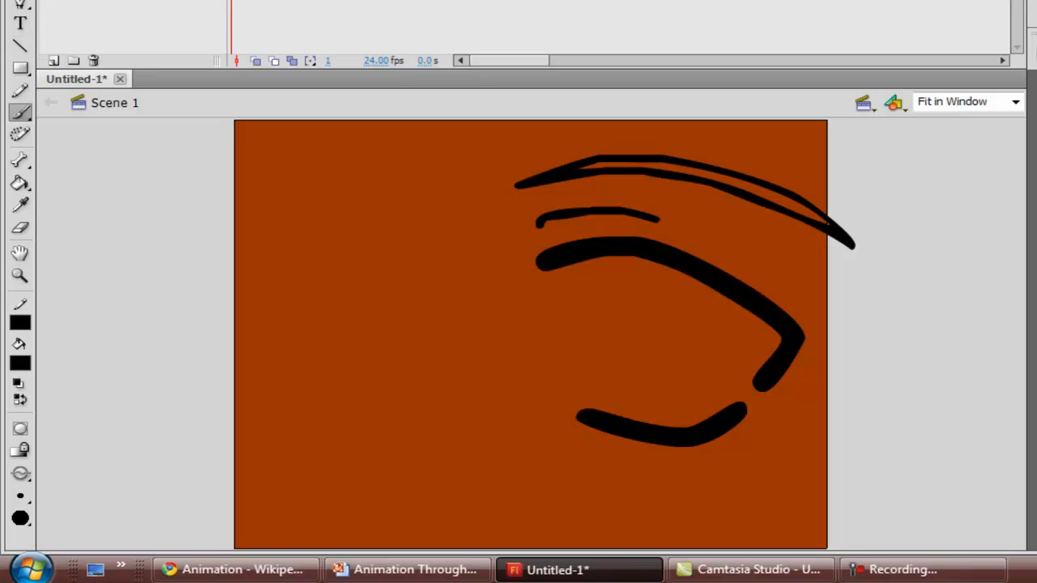
# Convert all the painted eye strokes into a Movie Clip symbol named "eyeline".
pyautogui.press('v')
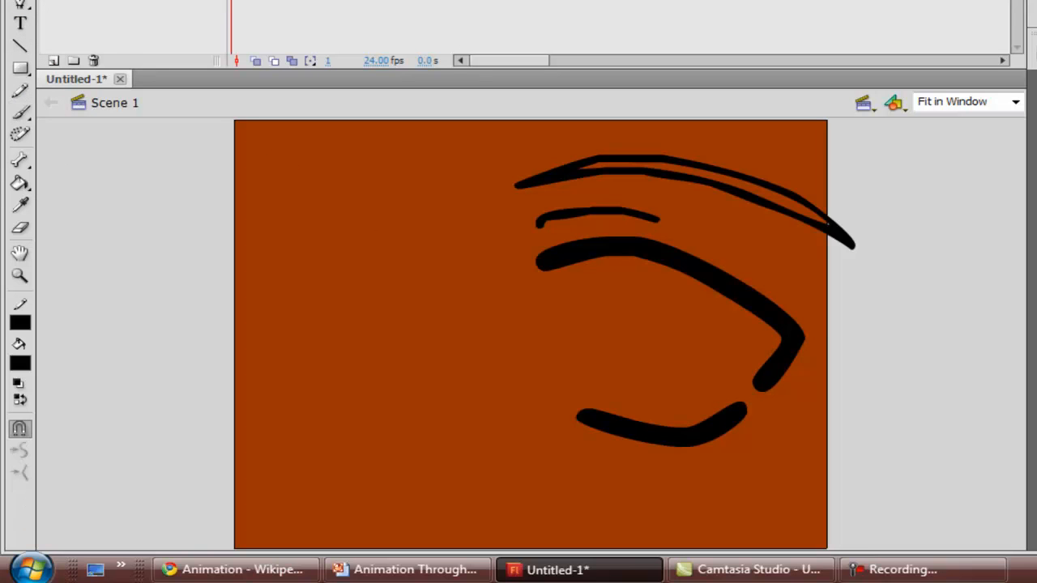
pyautogui.hotkey('ctrl', 'a')
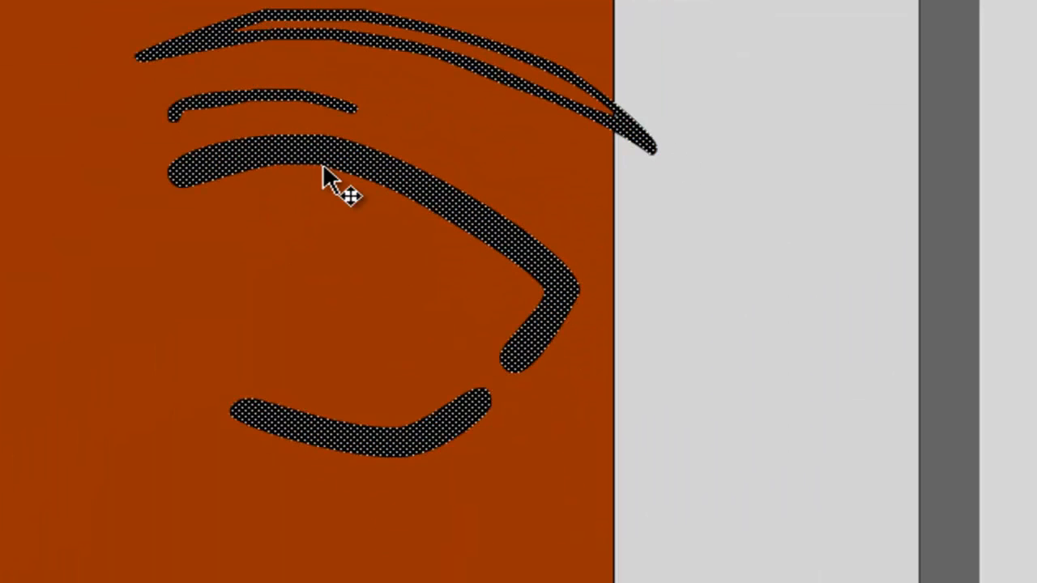
pyautogui.rightClick(322, 167)
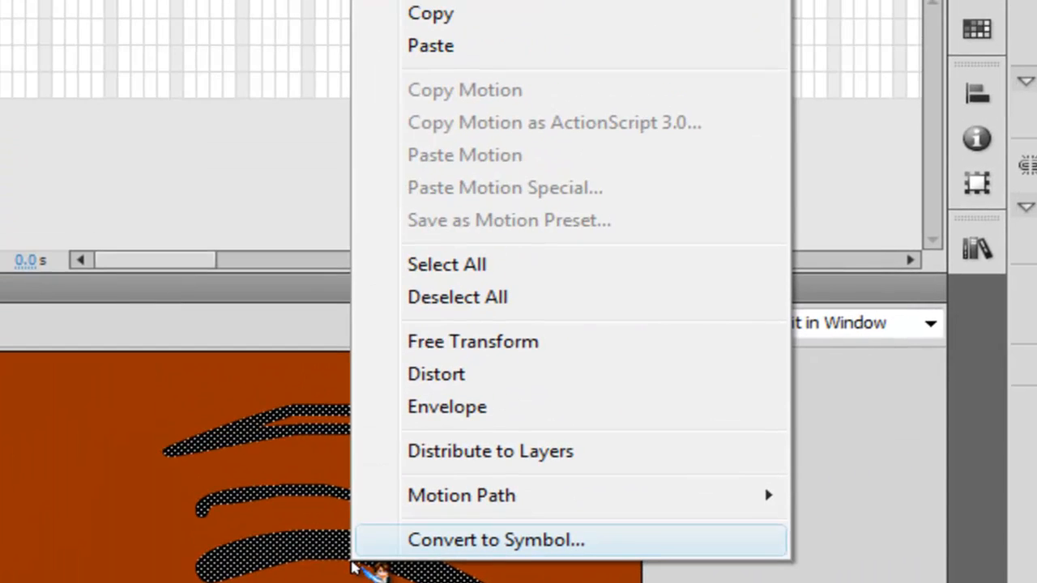
pyautogui.click(326, 165)
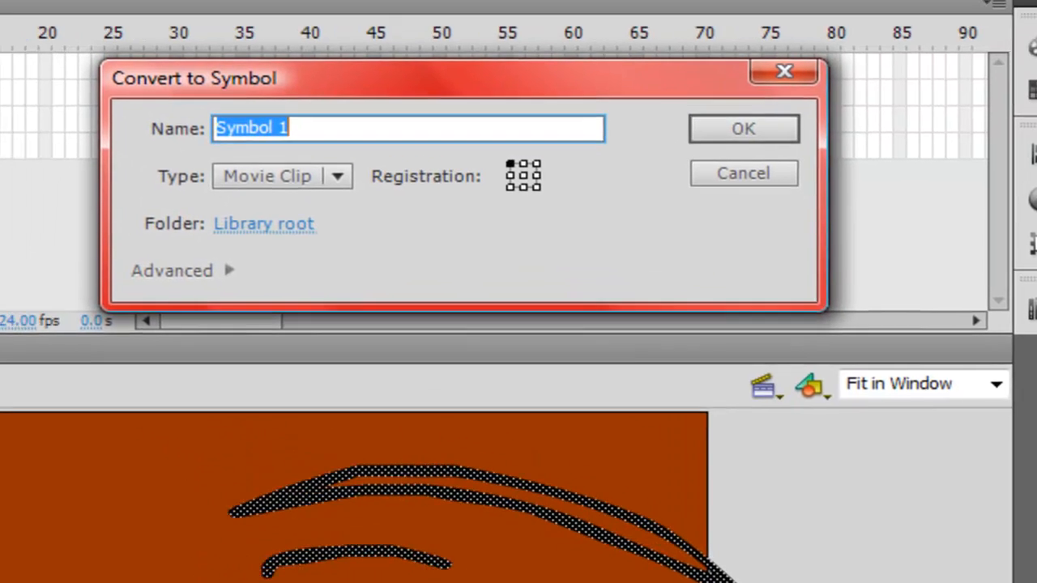
pyautogui.write('eyeline')
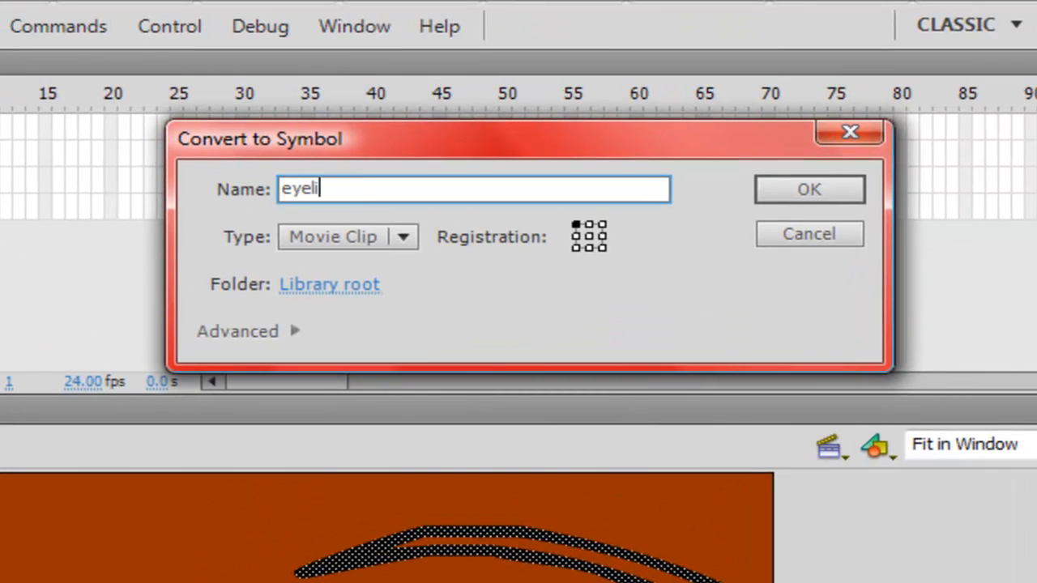
pyautogui.press('Return')
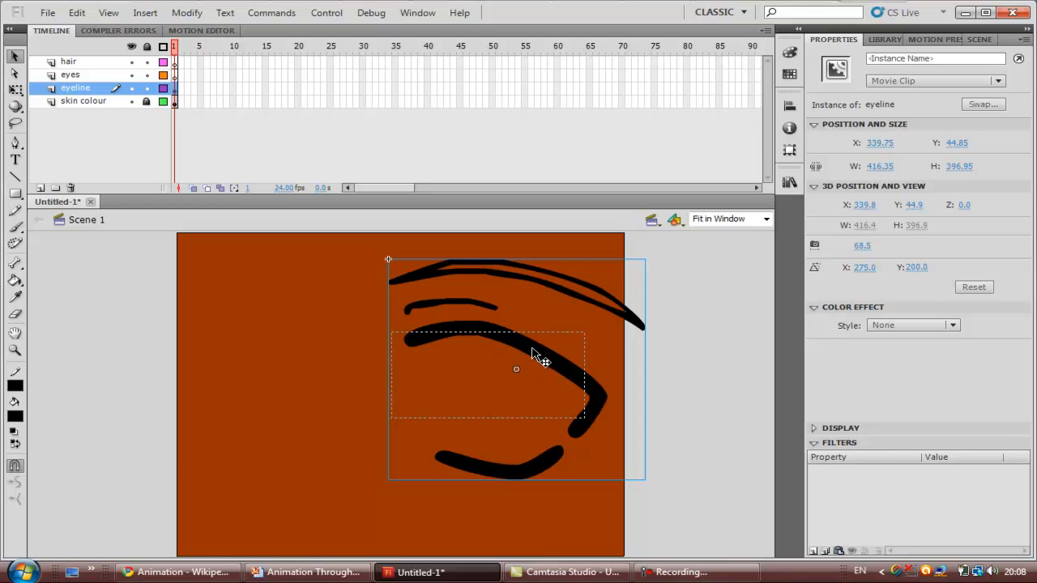
# Inside the eyeline symbol, paint a closed white (#FFFFFF) brush outline along the inner edges of the eyelid lines.
pyautogui.doubleClick(535, 356)
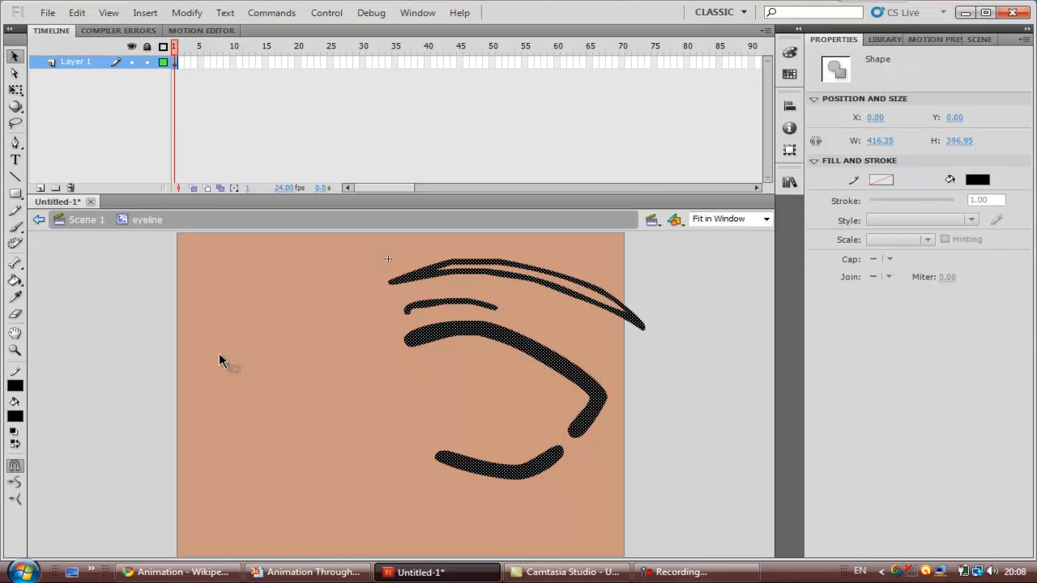
pyautogui.click(145, 342)
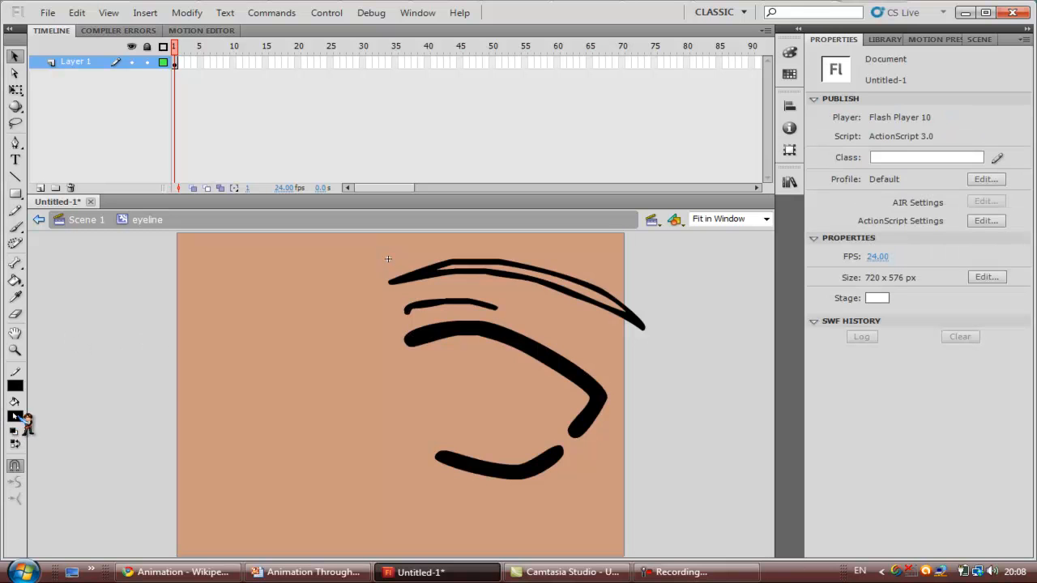
pyautogui.click(15, 416)
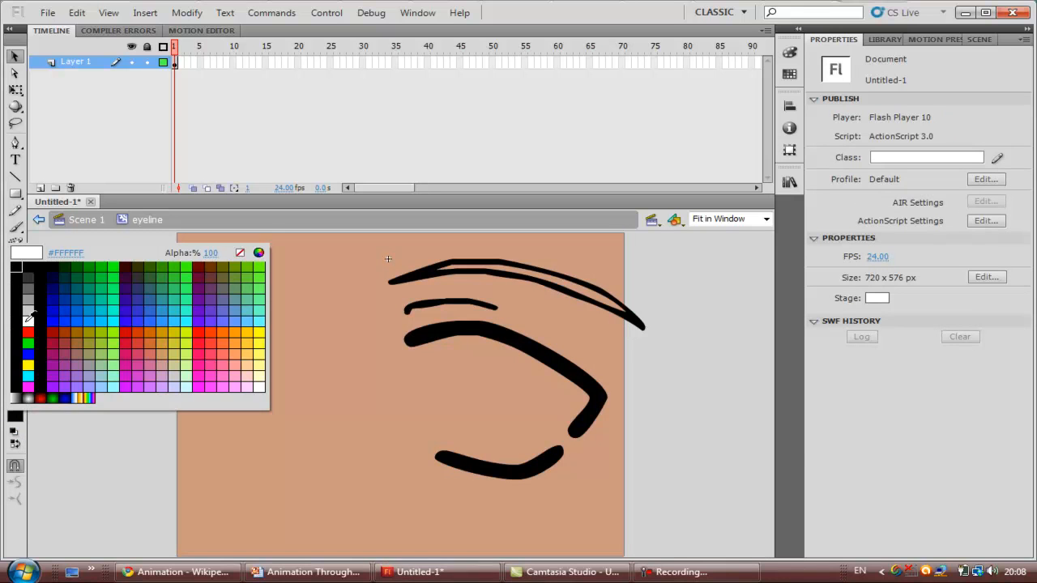
pyautogui.click(30, 318)
pyautogui.click(18, 228)
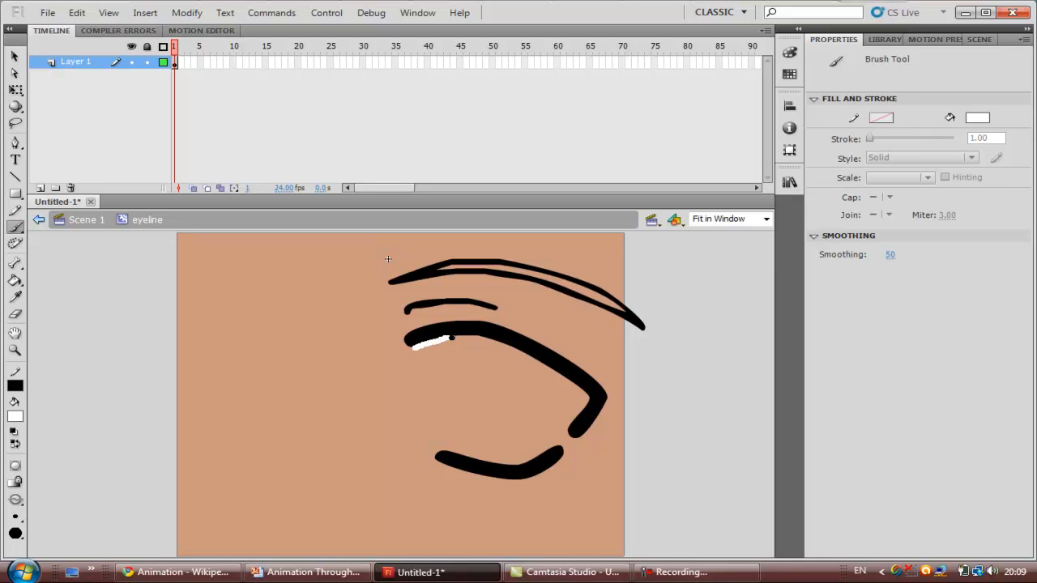
pyautogui.moveTo(501, 341); pyautogui.dragTo(543, 365)
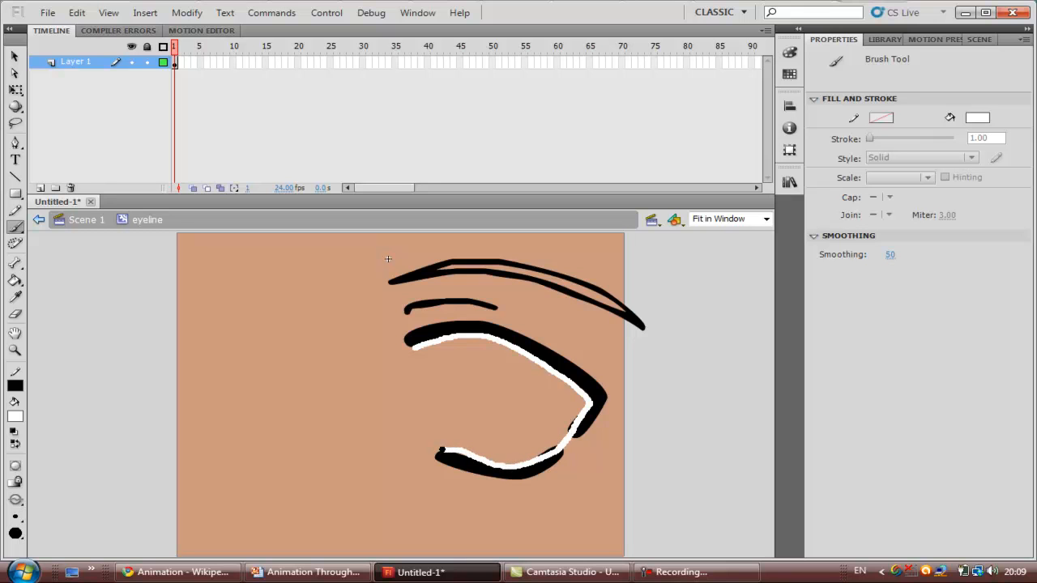
pyautogui.moveTo(415, 346); pyautogui.dragTo(413, 346)
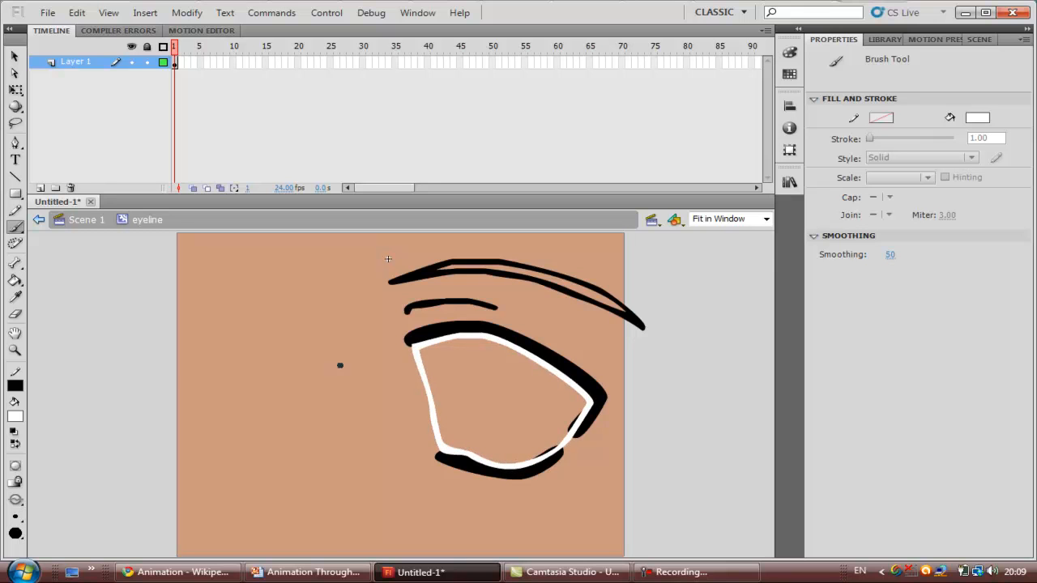
# Fill the outlined eye area with white, touch up its lower edge with the white brush and return to Scene 1.
pyautogui.click(15, 281)
pyautogui.click(508, 381)
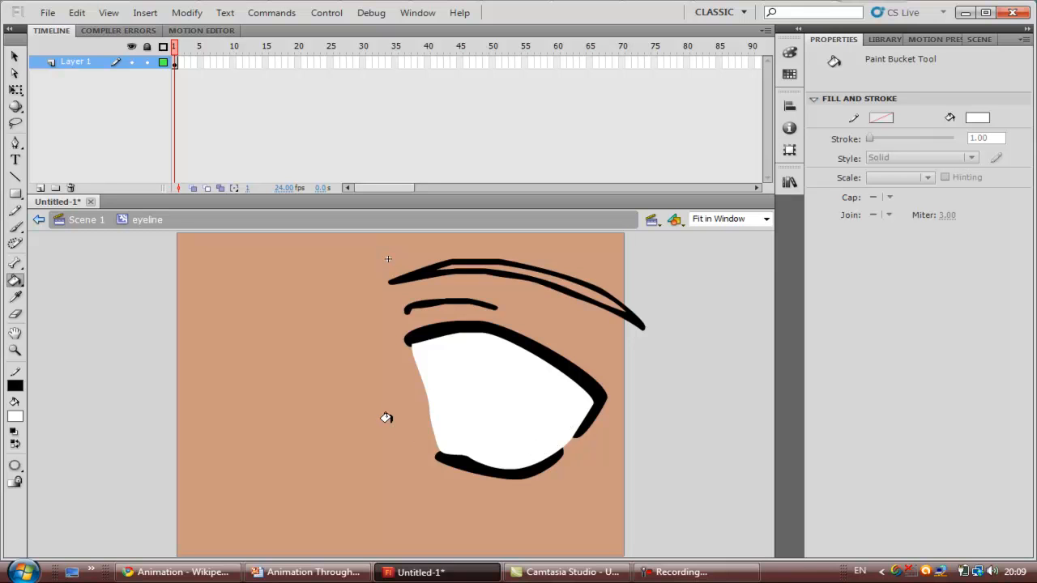
pyautogui.click(14, 226)
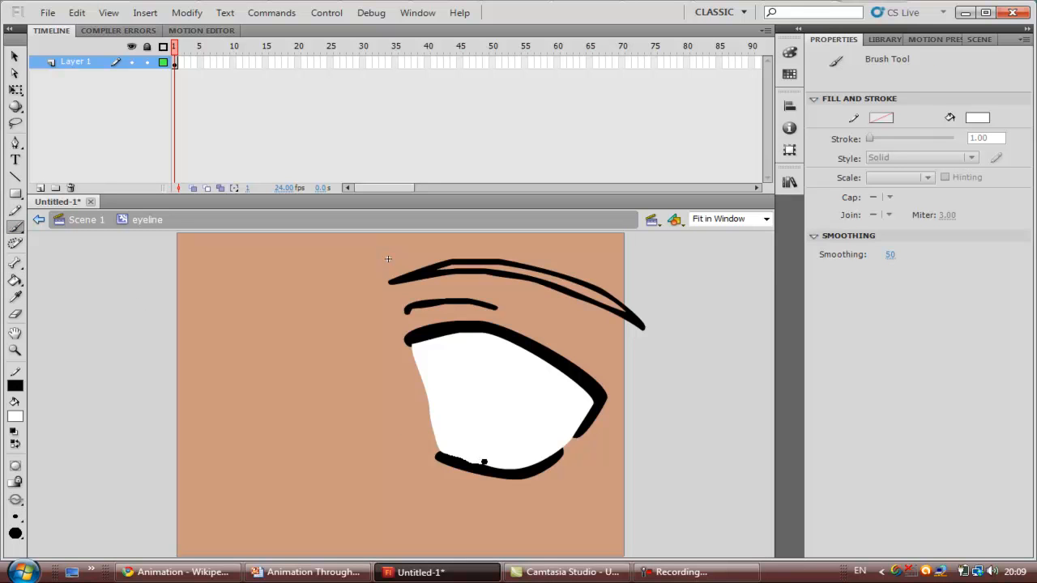
pyautogui.click(86, 220)
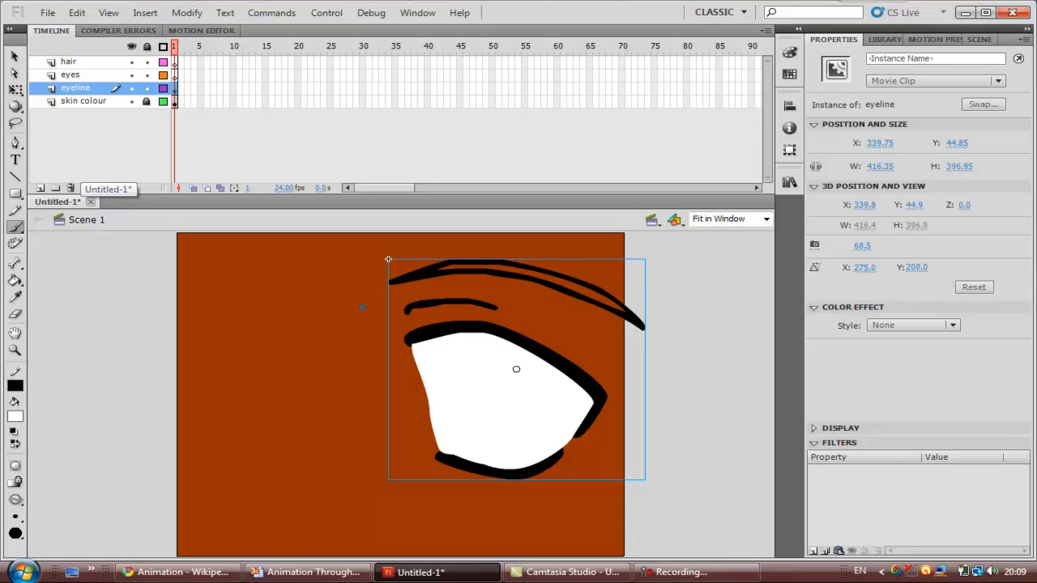
# Copy the eyeline symbol instance and paste the duplicate in place on the eyeline layer.
pyautogui.click(15, 56)
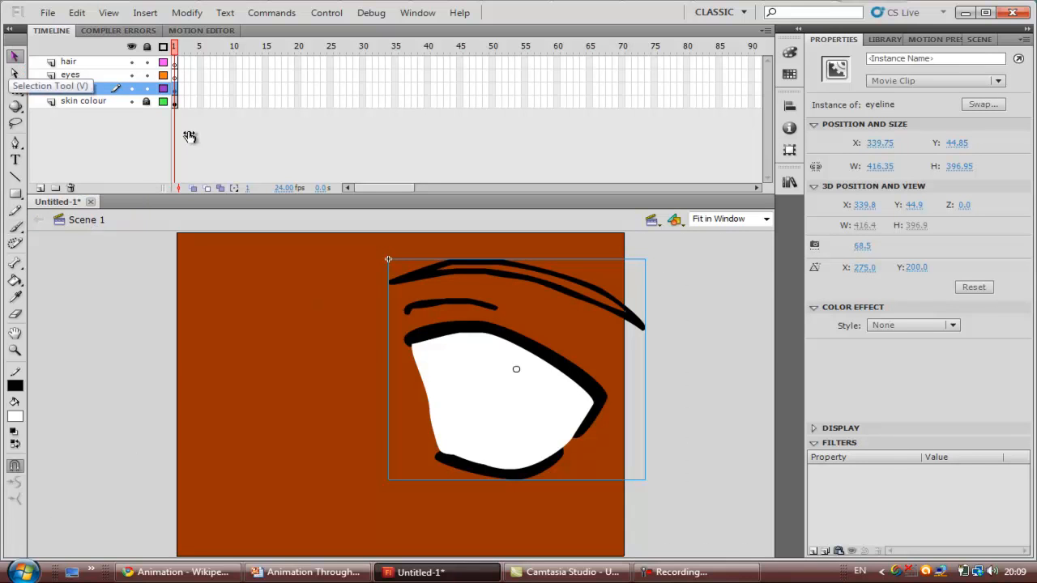
pyautogui.rightClick(452, 277)
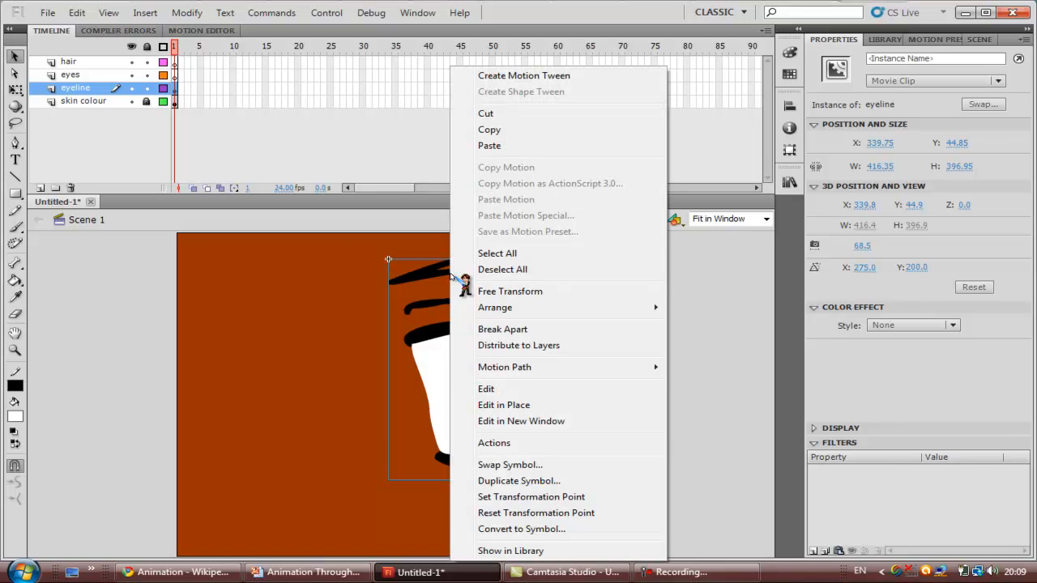
pyautogui.press('Up')
pyautogui.press('Up')
pyautogui.press('Up')
pyautogui.press('Up')
pyautogui.press('Up')
pyautogui.press('Up')
pyautogui.press('Up')
pyautogui.press('Up')
pyautogui.press('Up')
pyautogui.press('Up')
pyautogui.press('Up')
pyautogui.press('Up')
pyautogui.press('Up')
pyautogui.press('Down')
pyautogui.press('Return')
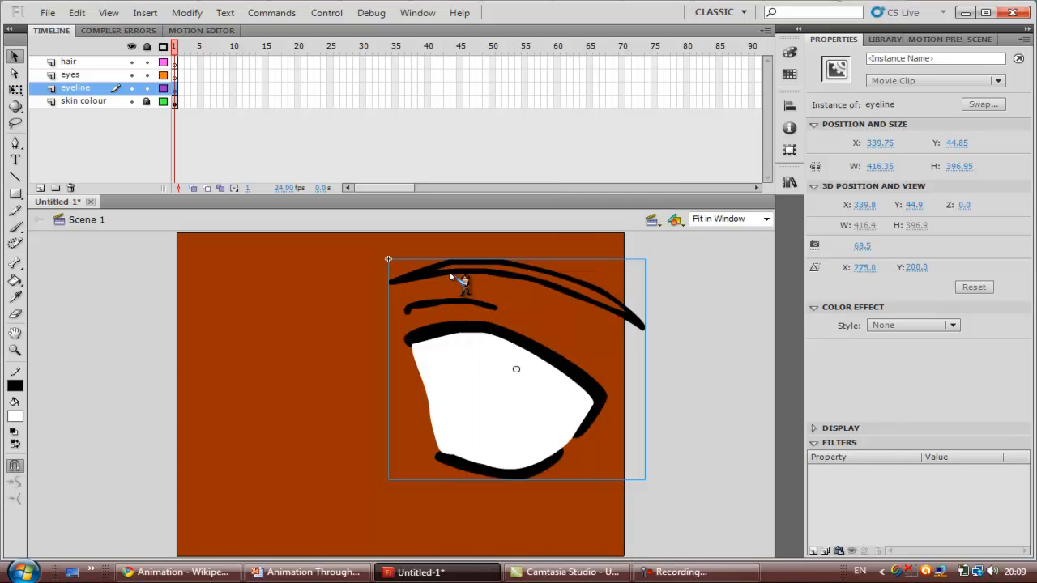
pyautogui.click(76, 13)
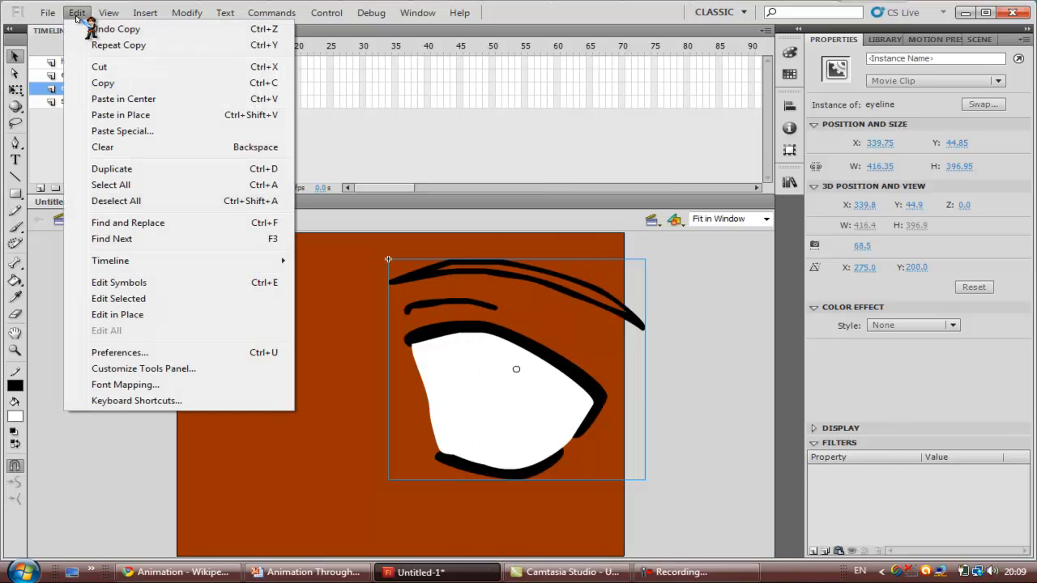
pyautogui.press('Down')
pyautogui.press('Down')
pyautogui.press('Down')
pyautogui.press('Down')
pyautogui.press('Down')
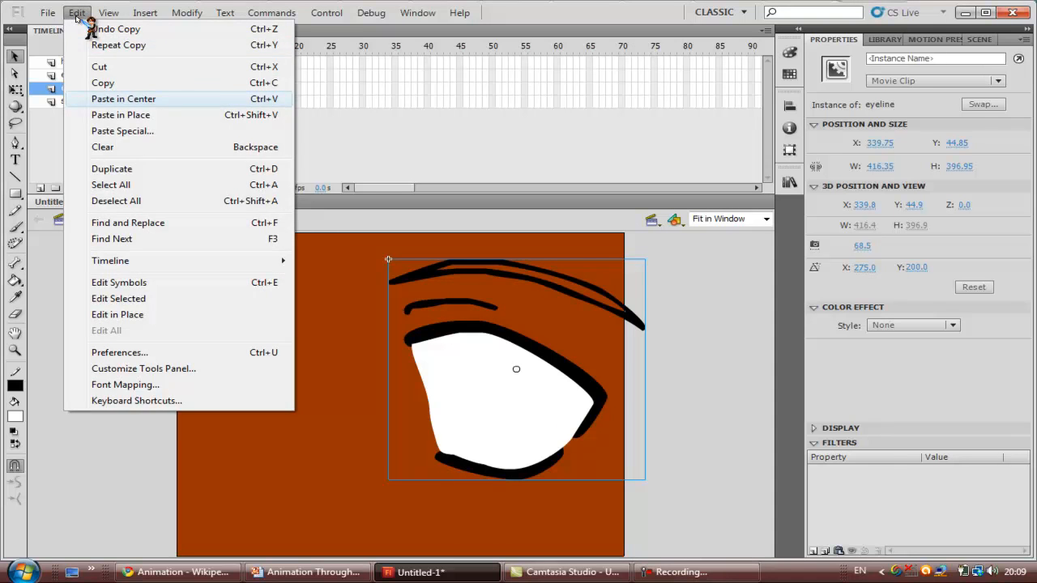
pyautogui.press('Down')
pyautogui.press('Return')
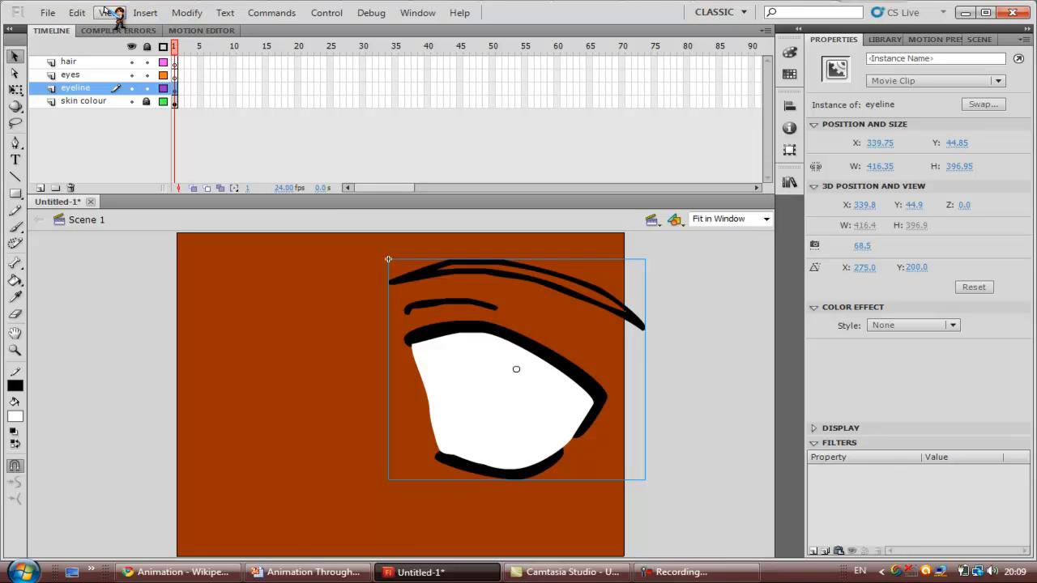
# Flip the pasted eyeline instance horizontally.
pyautogui.click(188, 12)
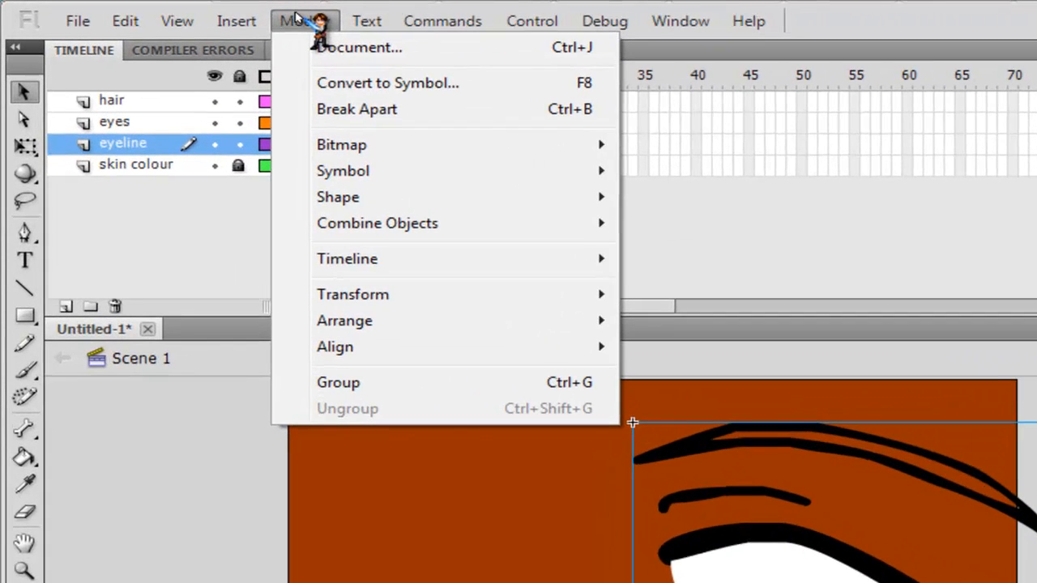
pyautogui.press('Down')
pyautogui.press('Down')
pyautogui.press('Down')
pyautogui.press('Down')
pyautogui.press('Down')
pyautogui.press('Down')
pyautogui.press('Down')
pyautogui.press('Down')
pyautogui.press('Down')
pyautogui.press('Right')
pyautogui.press('Up')
pyautogui.press('Up')
pyautogui.press('Return')
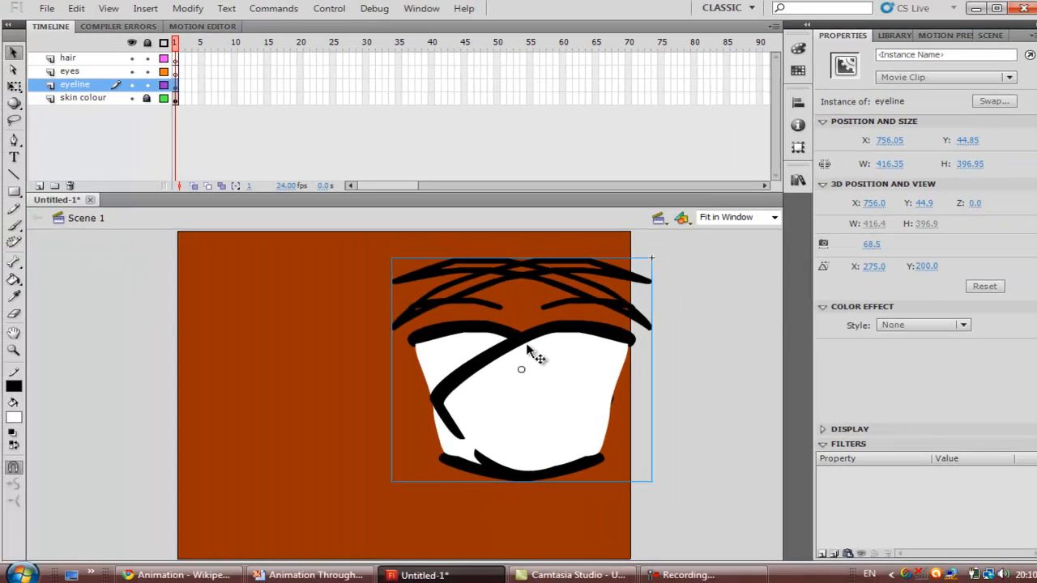
# Move the mirrored eye to the left half of the stage, adjust both eyes' spacing around the centre, and preview the movie.
pyautogui.moveTo(736, 504); pyautogui.dragTo(478, 479)
pyautogui.moveTo(397, 354); pyautogui.dragTo(274, 377)
pyautogui.click(457, 401)
pyautogui.moveTo(478, 400); pyautogui.dragTo(496, 402)
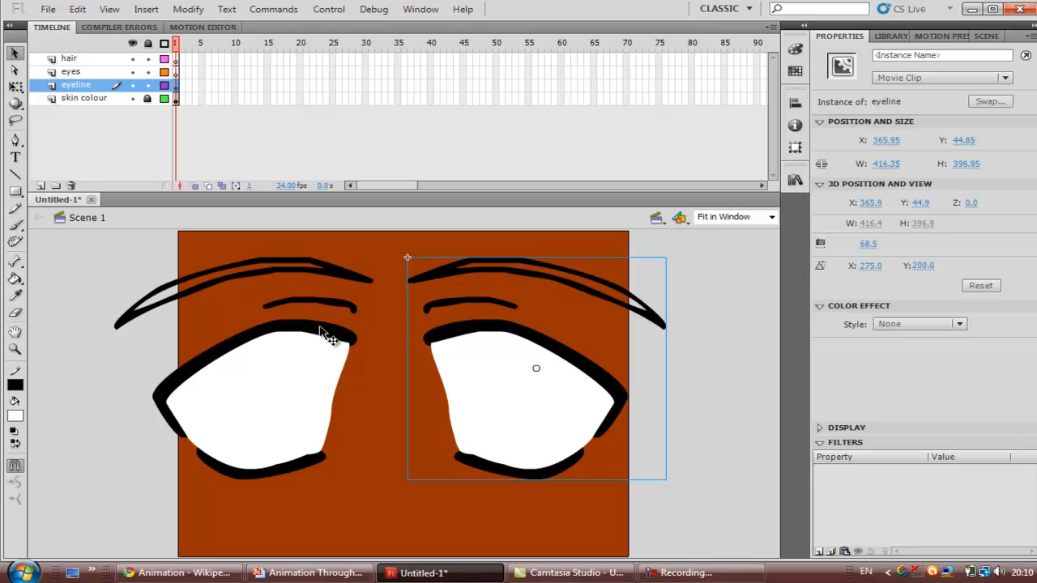
pyautogui.click(188, 368)
pyautogui.moveTo(202, 370); pyautogui.dragTo(208, 370)
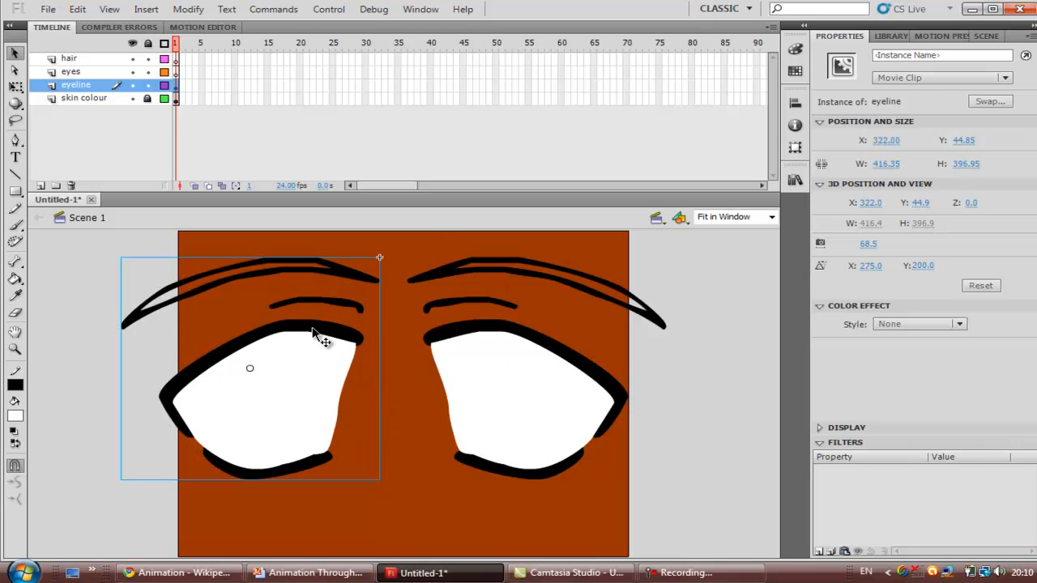
pyautogui.hotkey('ctrl', 'Return')
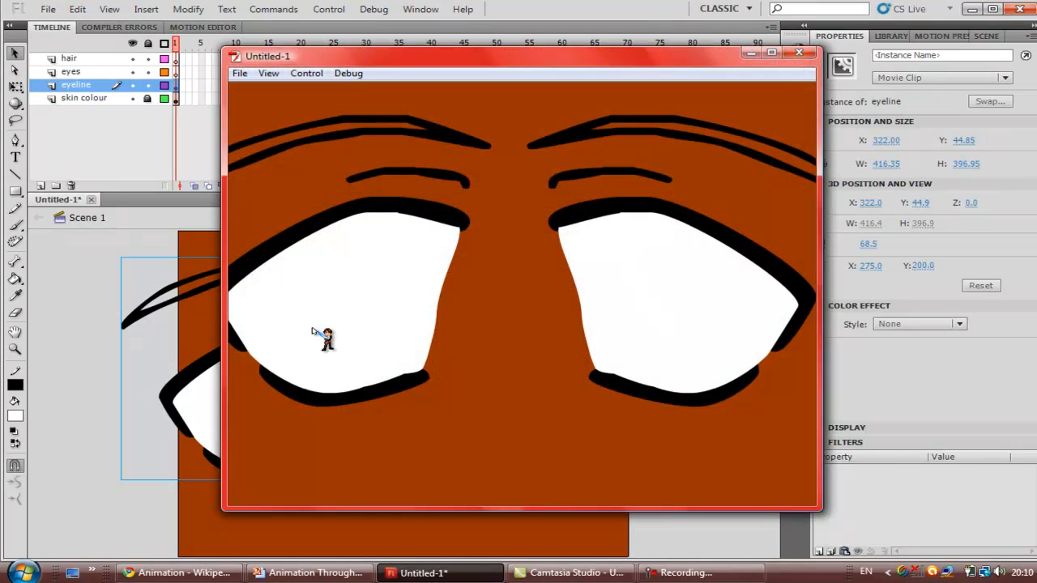
pyautogui.click(811, 57)
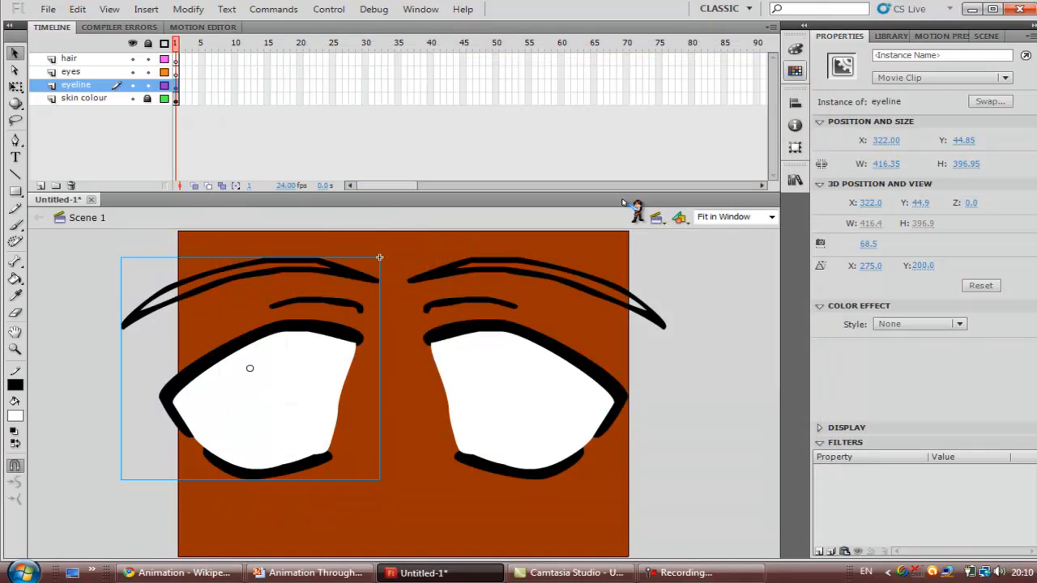
# Lock the eyeline layer and paint a black, downward-tapering iris outline inside the left eye on the eyes layer.
pyautogui.click(148, 86)
pyautogui.click(102, 72)
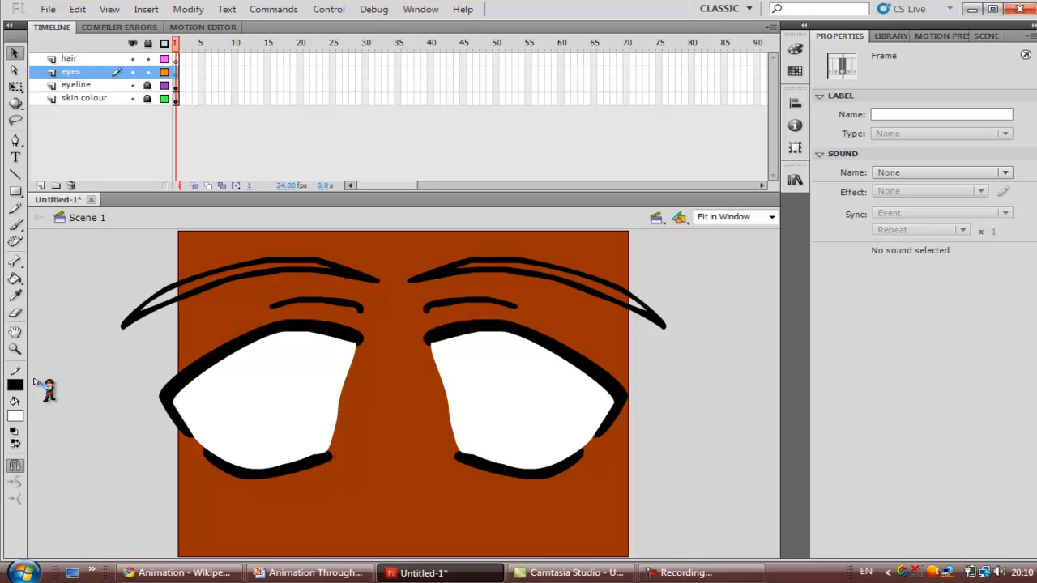
pyautogui.click(15, 226)
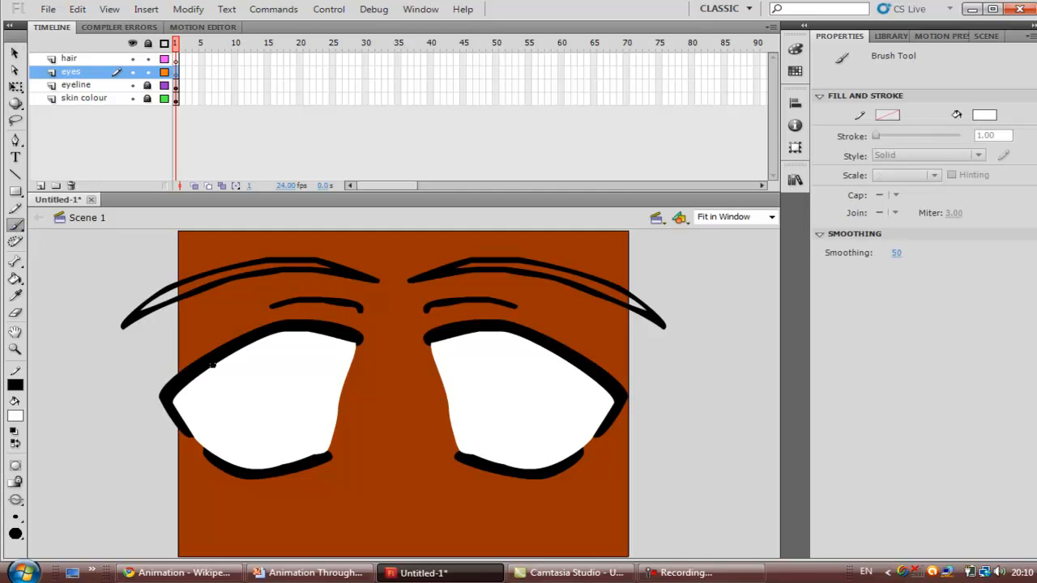
pyautogui.hotkey('ctrl', 'z')
pyautogui.click(17, 414)
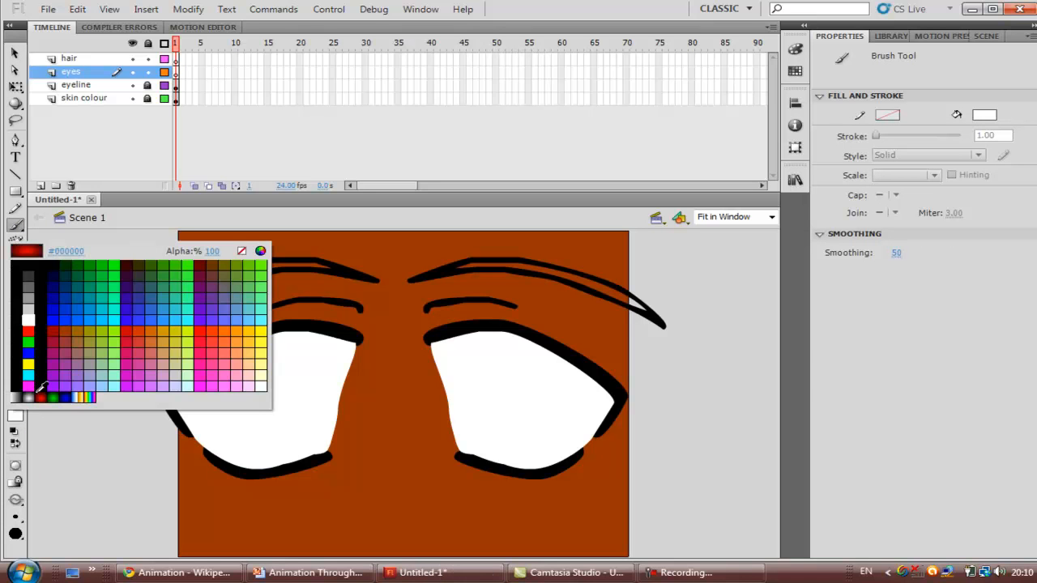
pyautogui.click(40, 385)
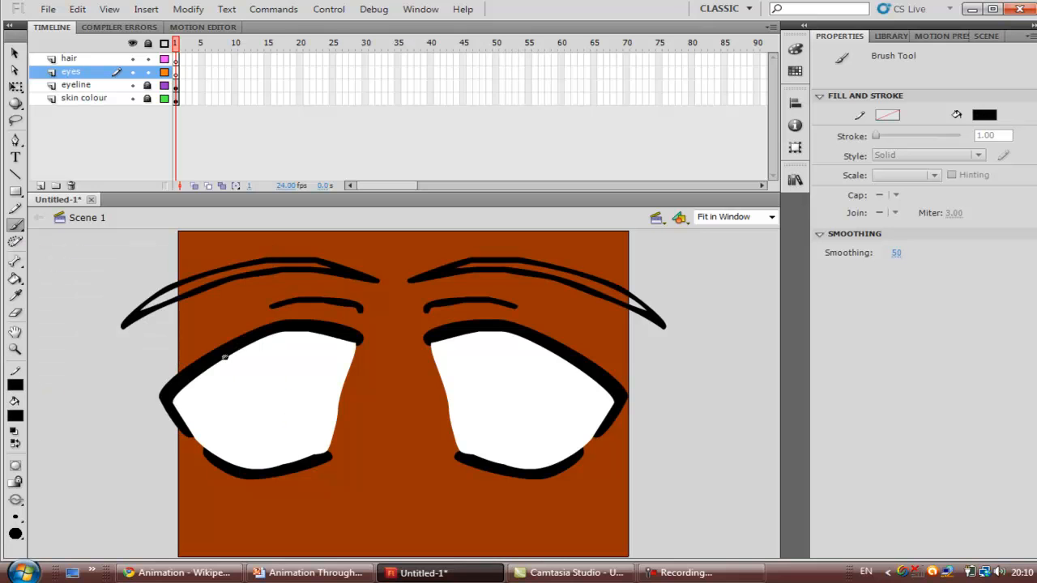
pyautogui.moveTo(222, 357)
pyautogui.mouseDown()
pyautogui.moveTo(239, 442)
pyautogui.moveTo(259, 468)
pyautogui.moveTo(279, 462)
pyautogui.moveTo(300, 427)
pyautogui.moveTo(315, 325)
pyautogui.moveTo(222, 360)
pyautogui.mouseUp()
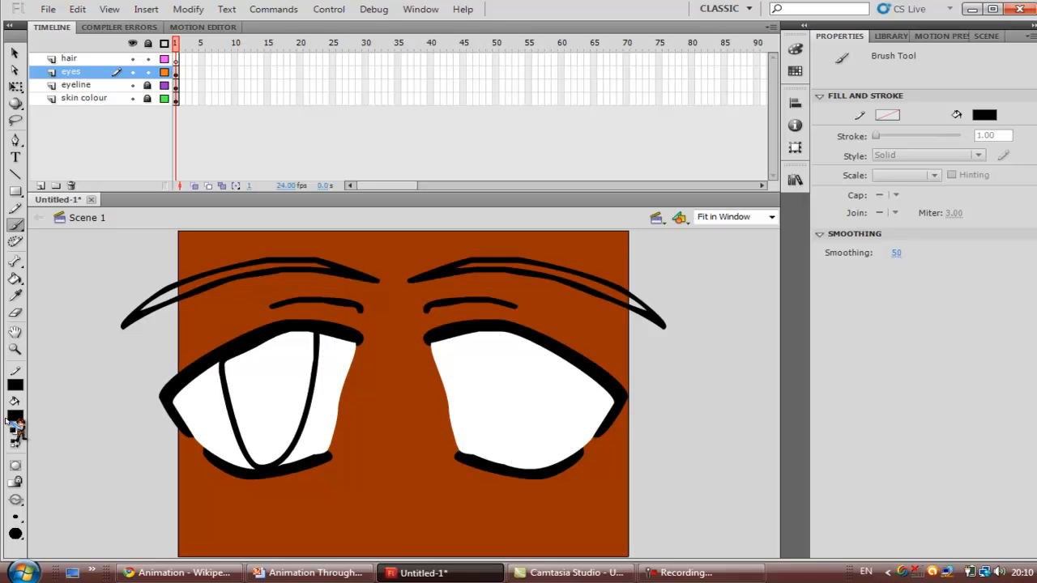
# Fill the left eye's iris outline with bright green using the Paint Bucket.
pyautogui.click(14, 277)
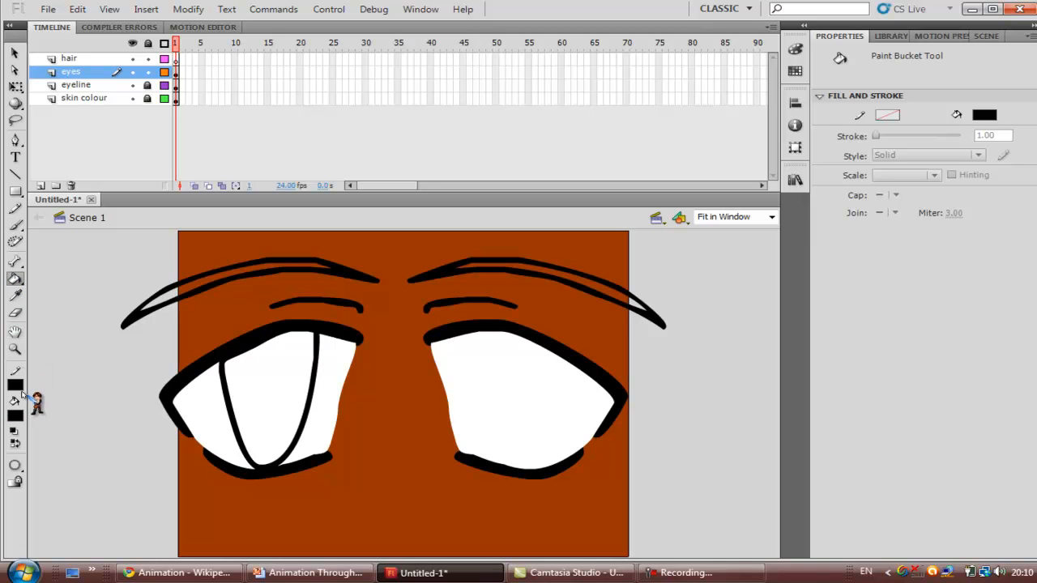
pyautogui.click(16, 414)
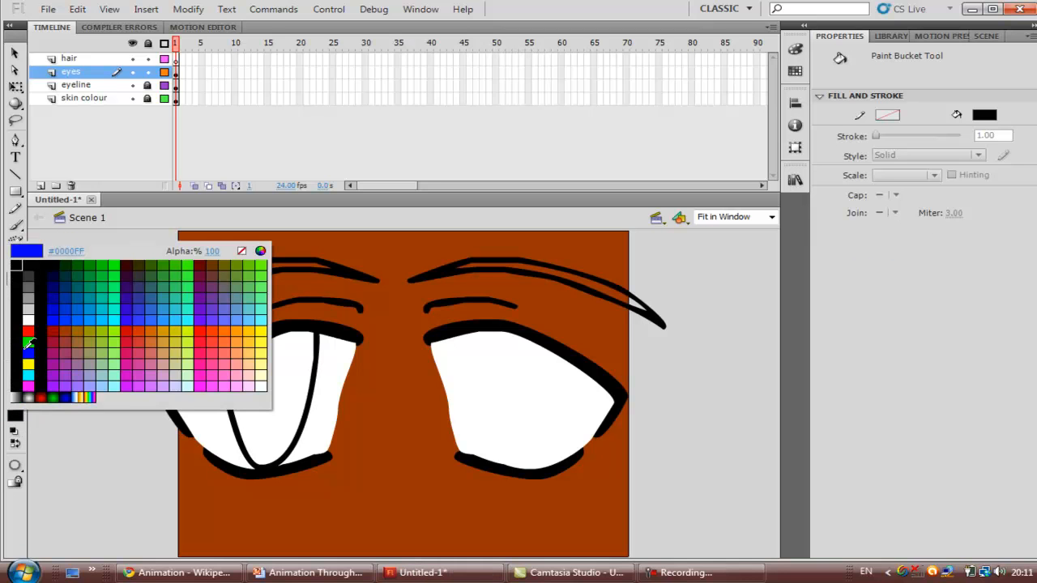
pyautogui.click(25, 341)
pyautogui.click(248, 364)
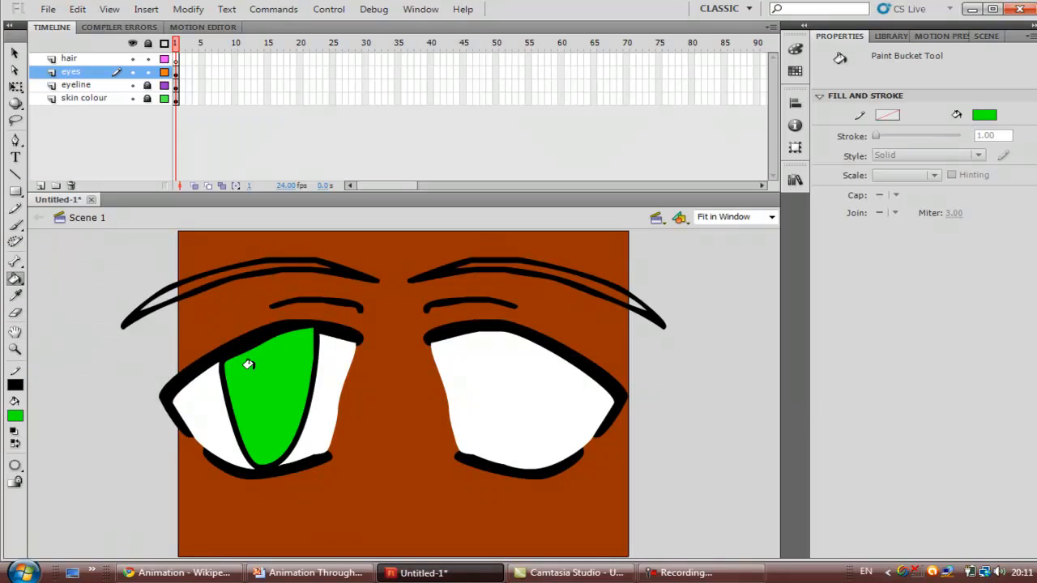
# Try to shade the iris by brushing a darker green contour inside it and filling the enclosed area.
pyautogui.click(14, 53)
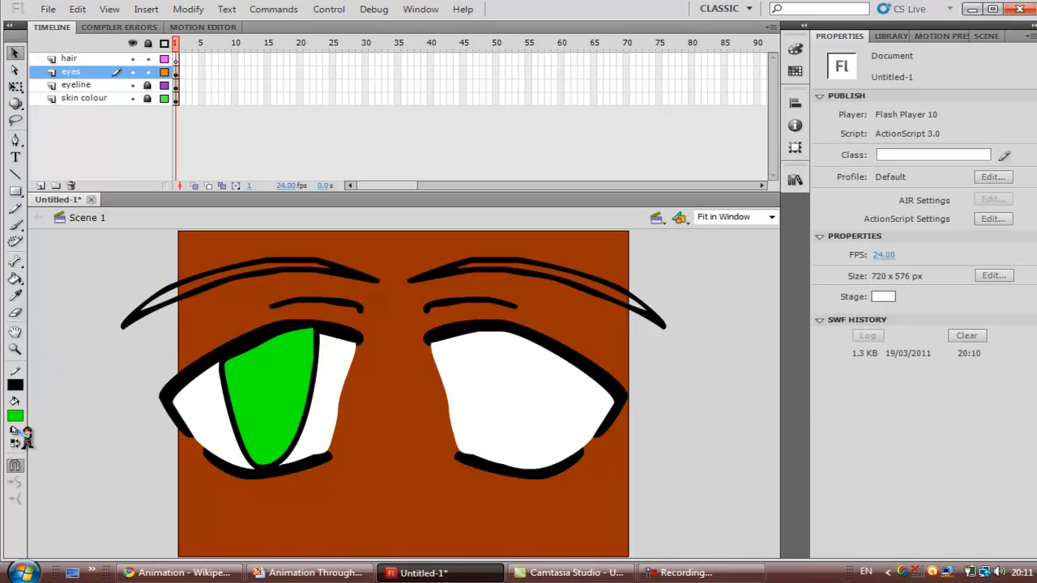
pyautogui.click(15, 416)
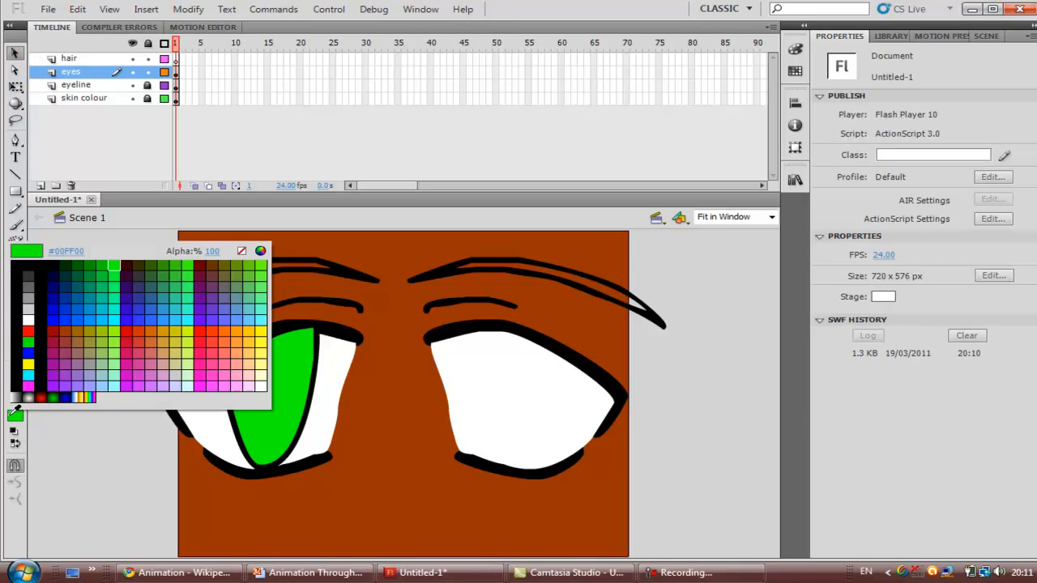
pyautogui.click(106, 263)
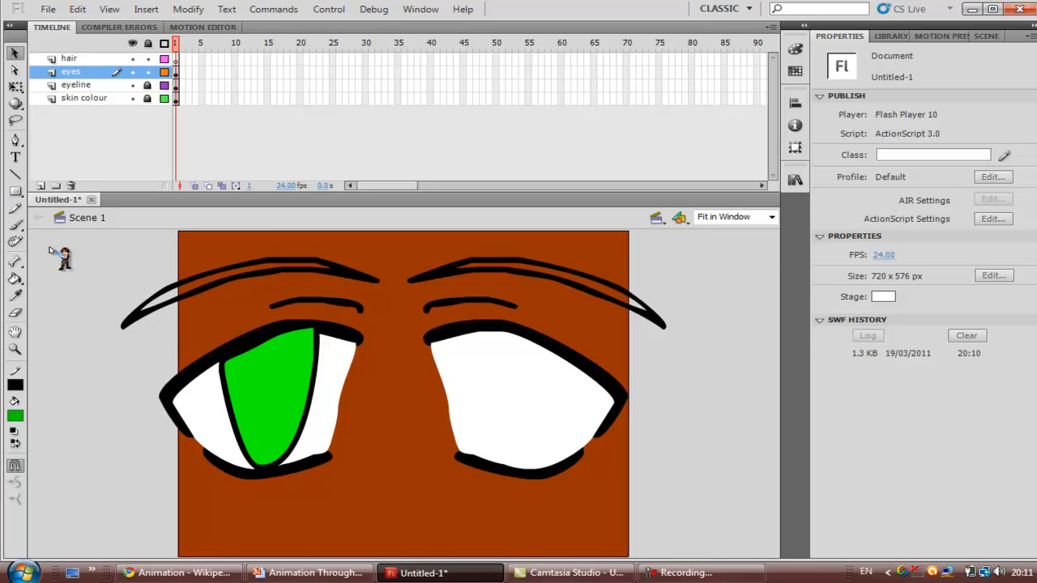
pyautogui.click(15, 225)
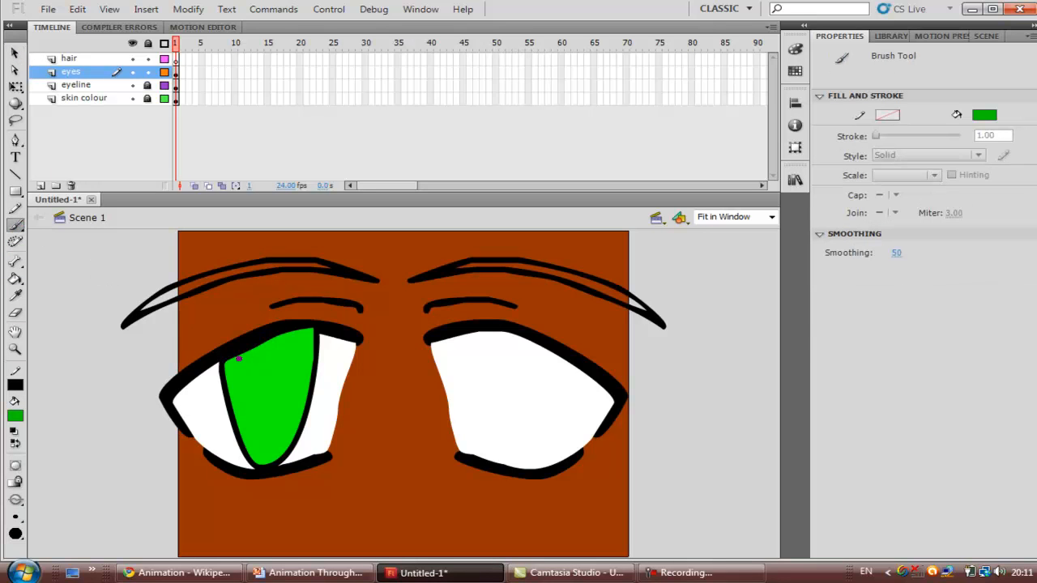
pyautogui.moveTo(232, 359)
pyautogui.mouseDown()
pyautogui.moveTo(259, 441)
pyautogui.moveTo(282, 440)
pyautogui.moveTo(313, 370)
pyautogui.mouseUp()
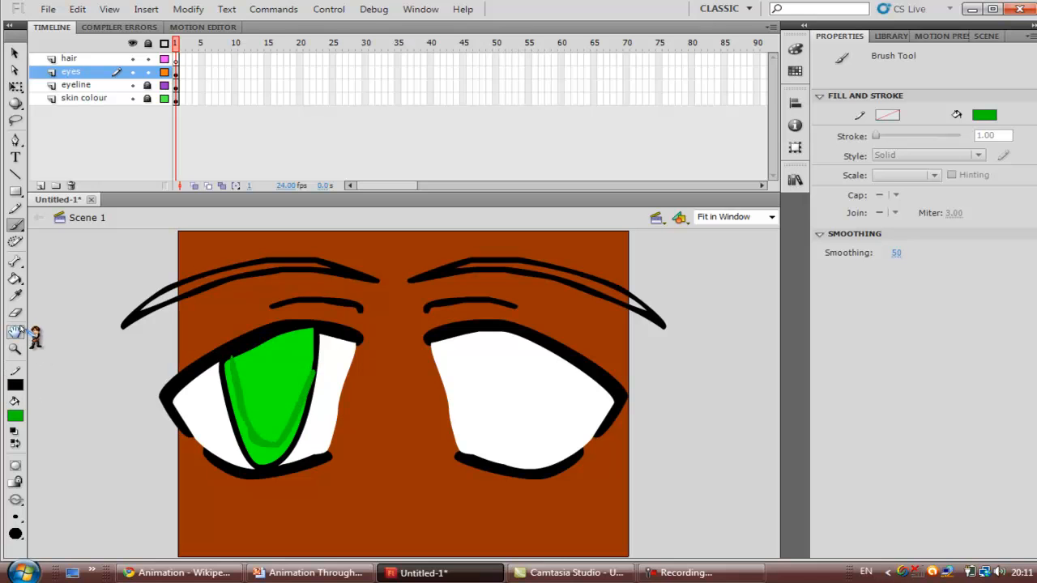
pyautogui.click(15, 278)
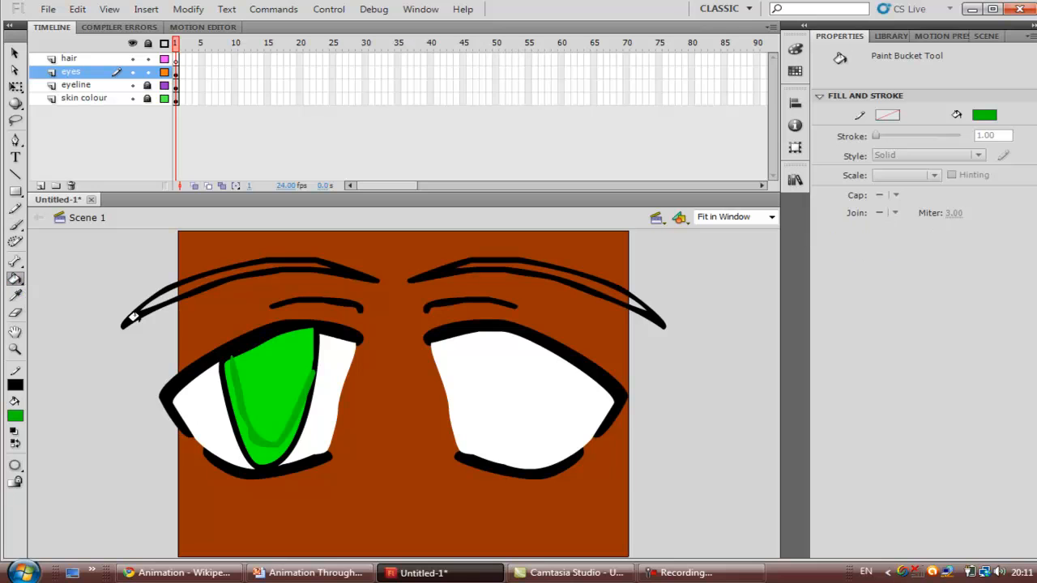
pyautogui.click(255, 375)
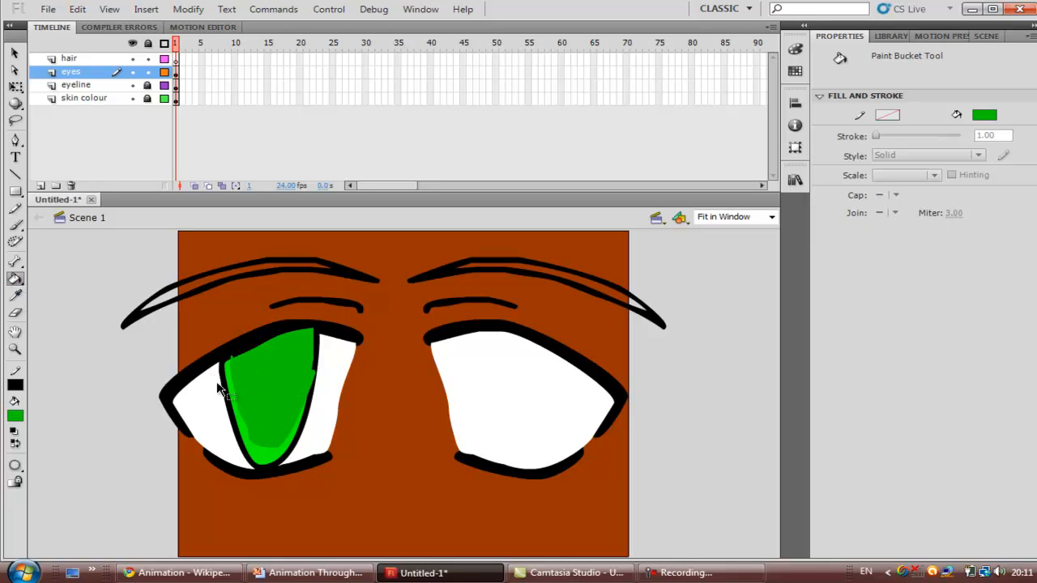
pyautogui.click(219, 384)
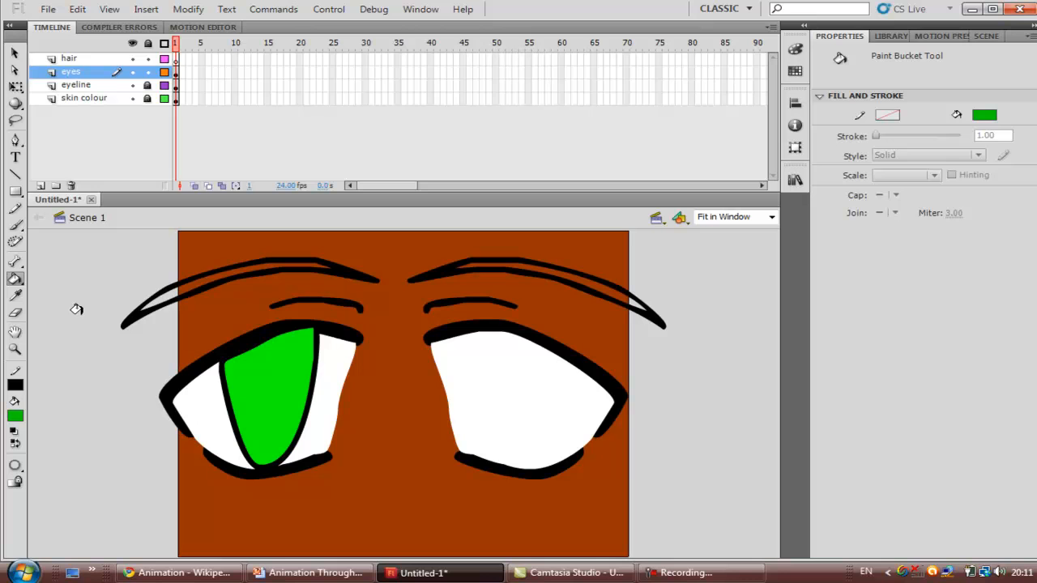
# Select the whole iris artwork on the eyes layer, copy it and paste the duplicate in place.
pyautogui.click(15, 53)
pyautogui.click(176, 72)
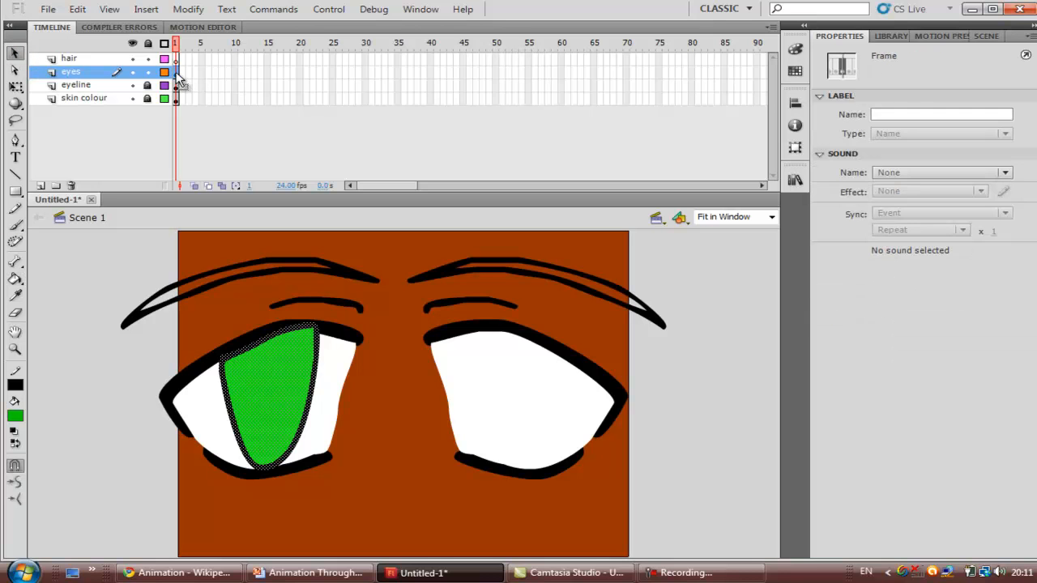
pyautogui.rightClick(273, 387)
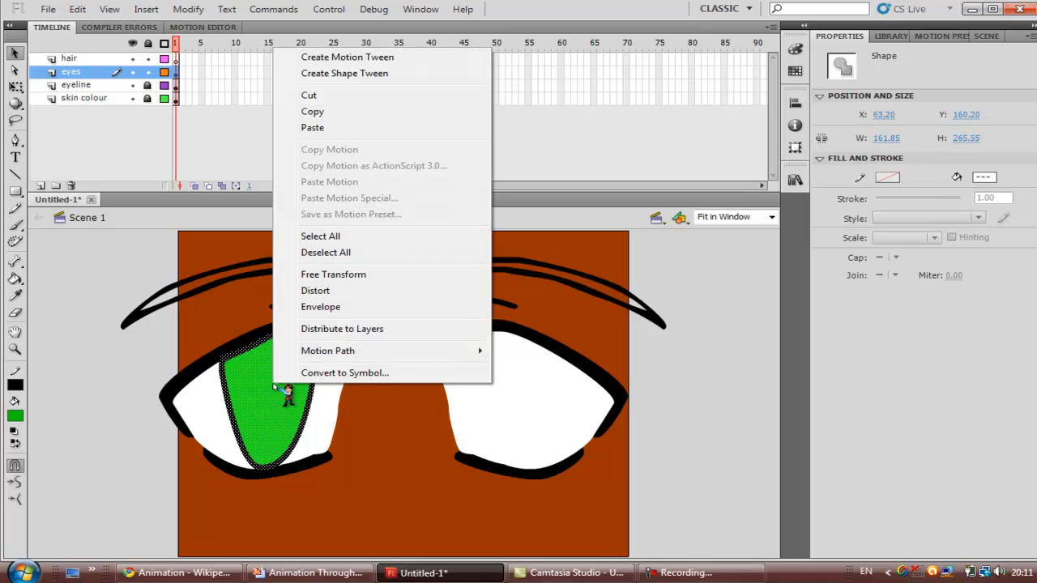
pyautogui.click(312, 110)
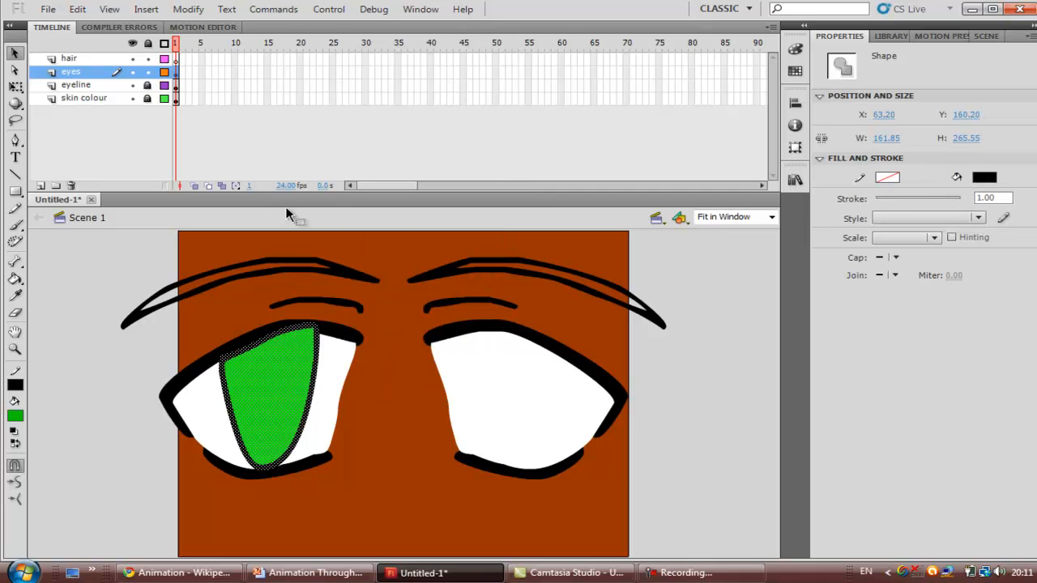
pyautogui.click(81, 9)
pyautogui.press('Down')
pyautogui.press('Down')
pyautogui.press('Down')
pyautogui.press('Down')
pyautogui.press('Down')
pyautogui.press('Return')
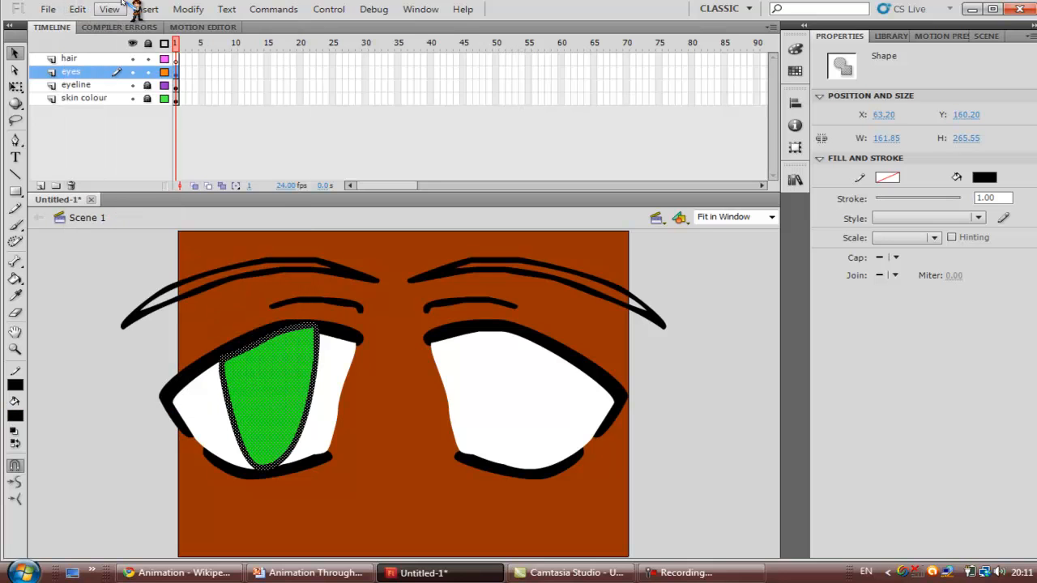
# Flip the pasted iris copy horizontally.
pyautogui.click(146, 9)
pyautogui.moveTo(167, 10)
pyautogui.press('Up')
pyautogui.press('Up')
pyautogui.press('Up')
pyautogui.press('Up')
pyautogui.press('Up')
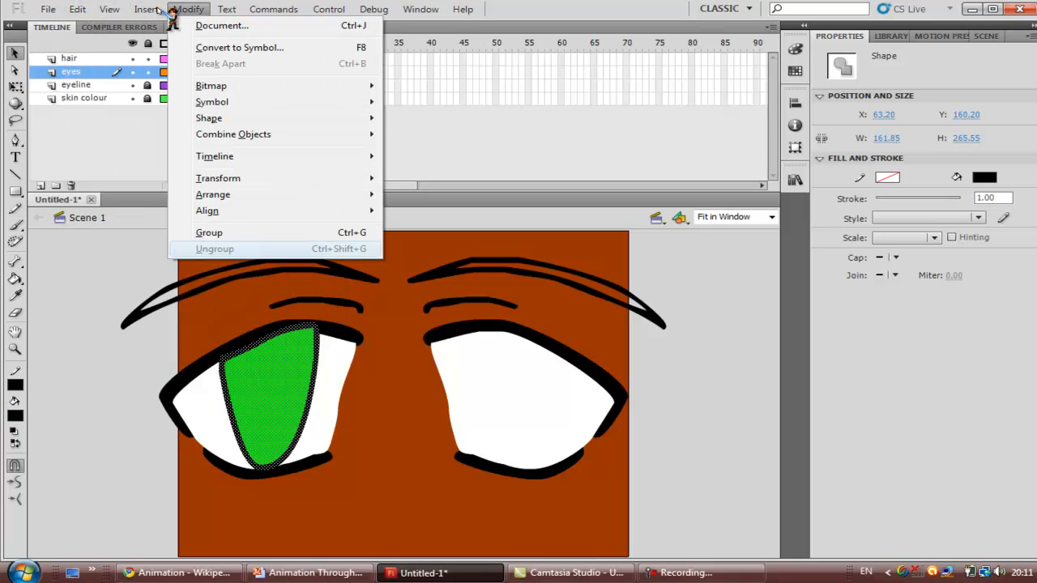
pyautogui.press('Right')
pyautogui.press('Up')
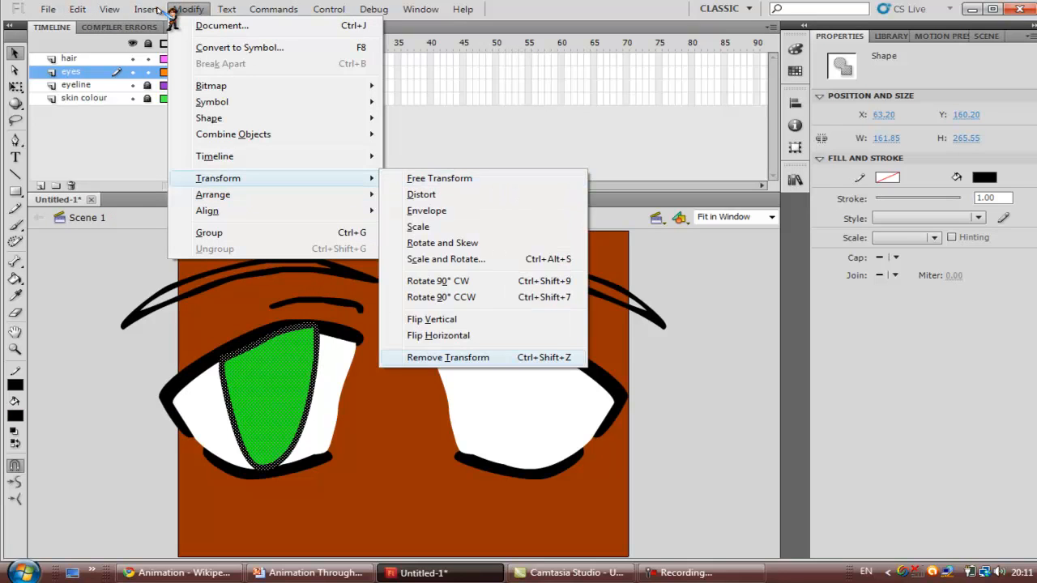
pyautogui.press('Up')
pyautogui.press('Return')
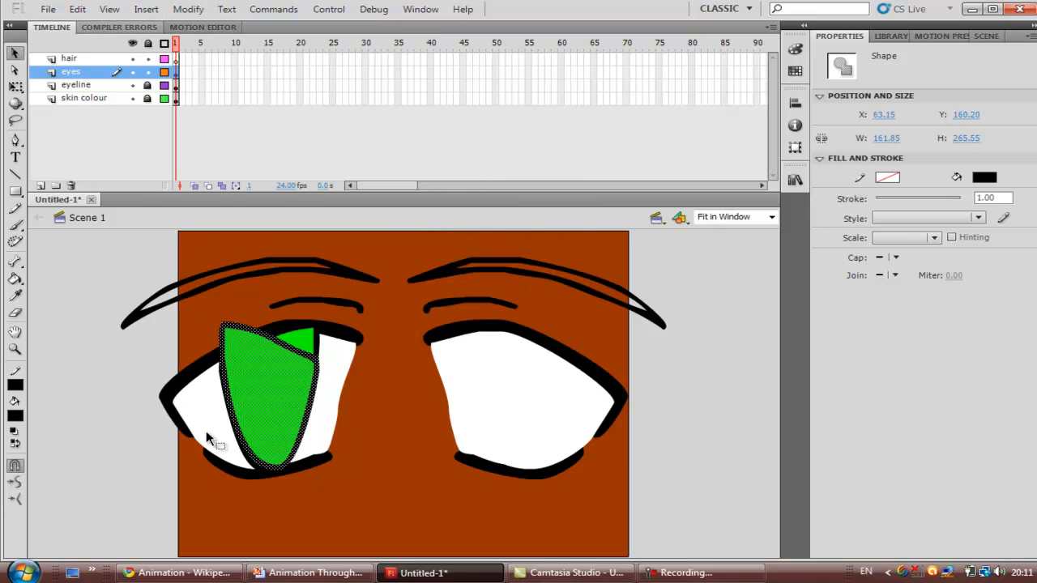
# Place the flipped iris in the right eye and convert both irises into a movie clip symbol named eyes.
pyautogui.moveTo(274, 410); pyautogui.dragTo(528, 419)
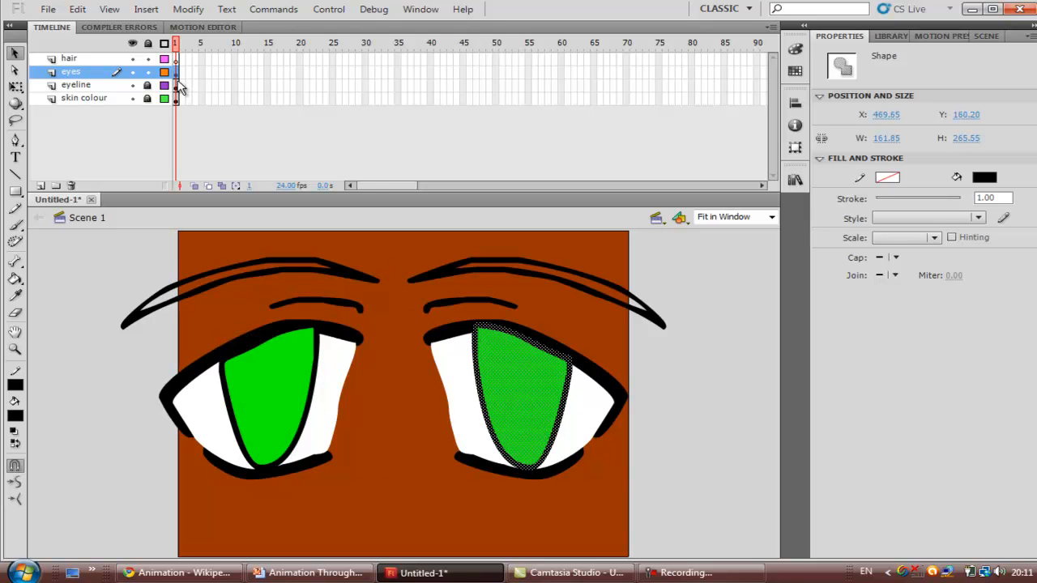
pyautogui.click(175, 72)
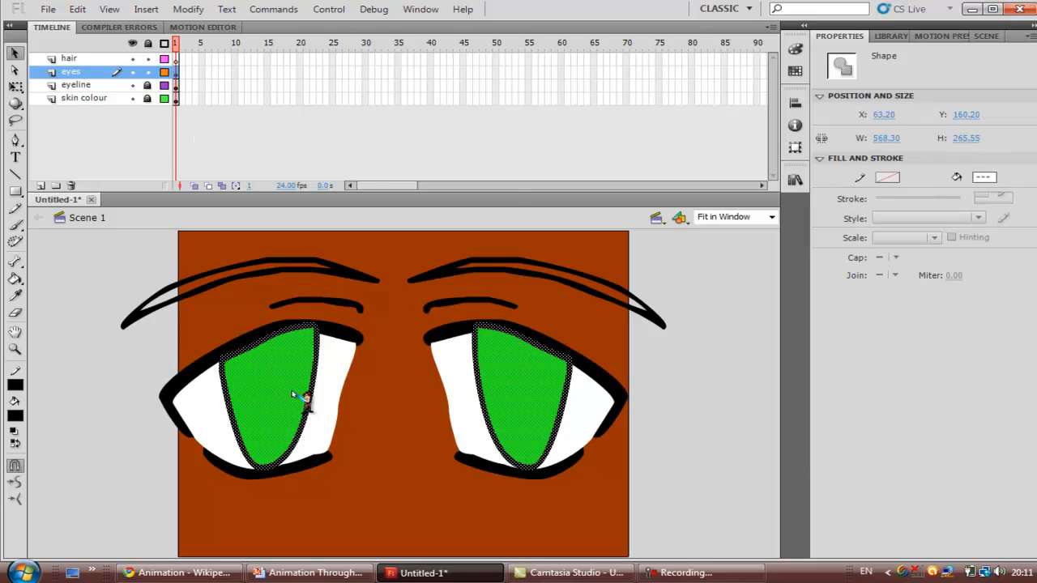
pyautogui.rightClick(291, 390)
pyautogui.click(358, 378)
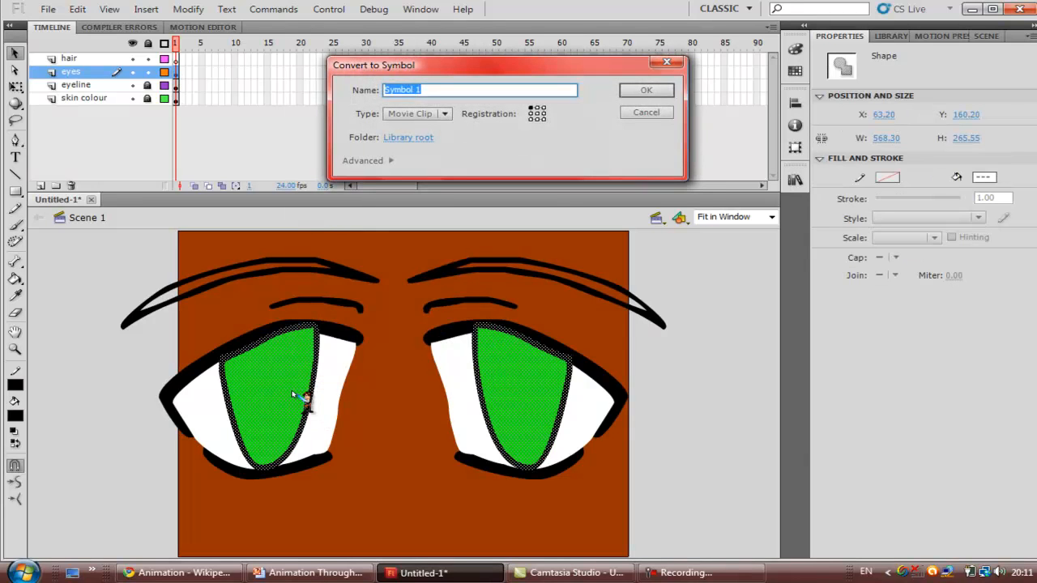
pyautogui.write('eyes')
pyautogui.press('Return')
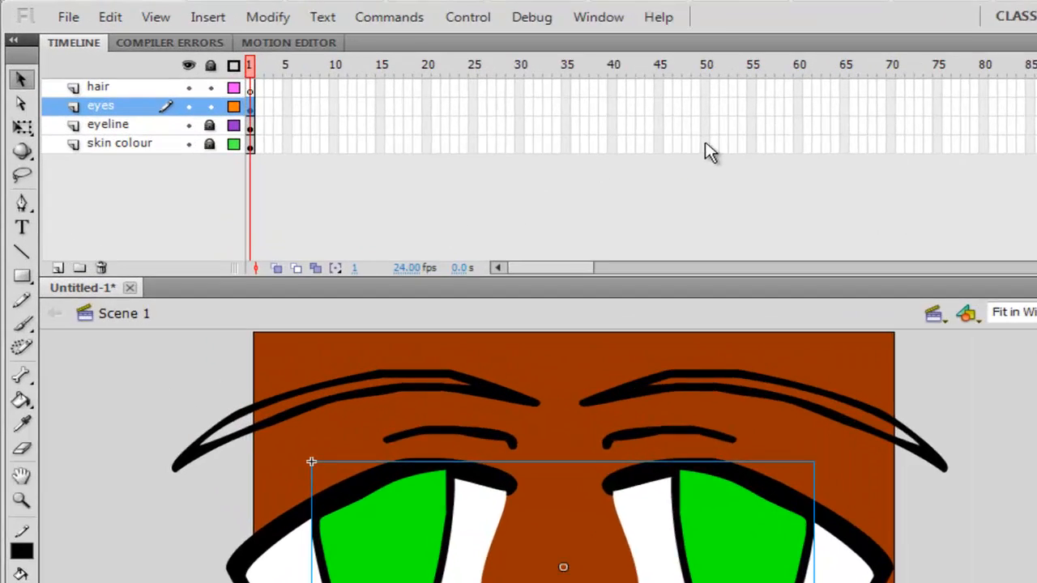
# Extend the skin colour, eyeline and eyes layers to frame 60.
pyautogui.click(495, 98)
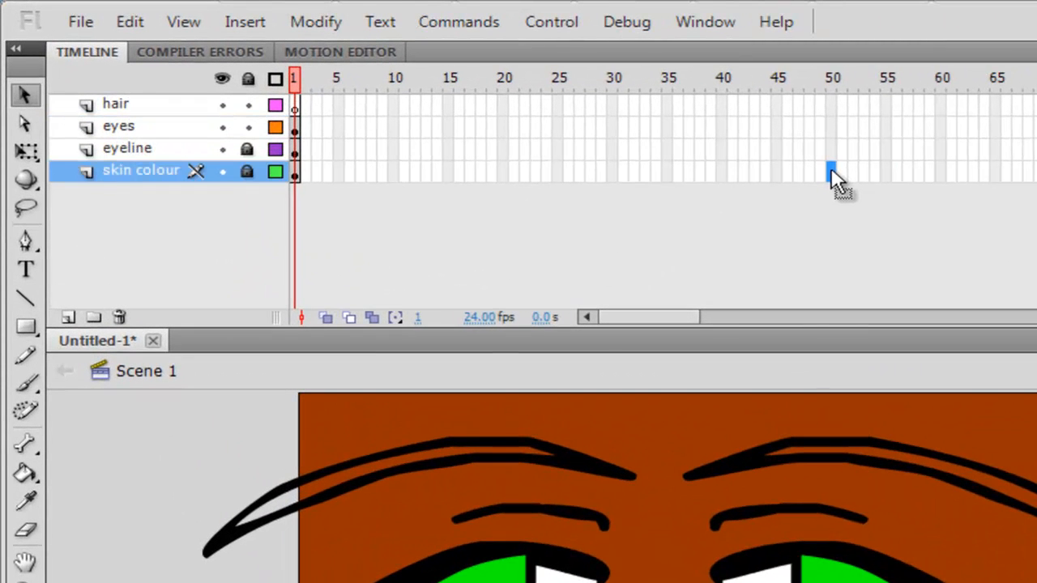
pyautogui.click(941, 172)
pyautogui.press('F5')
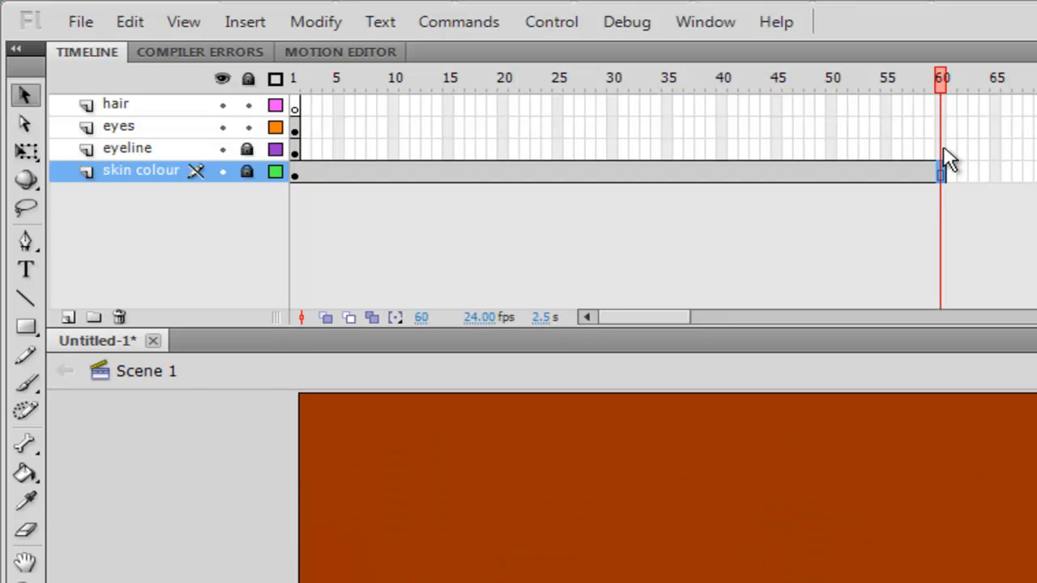
pyautogui.click(943, 150)
pyautogui.press('F5')
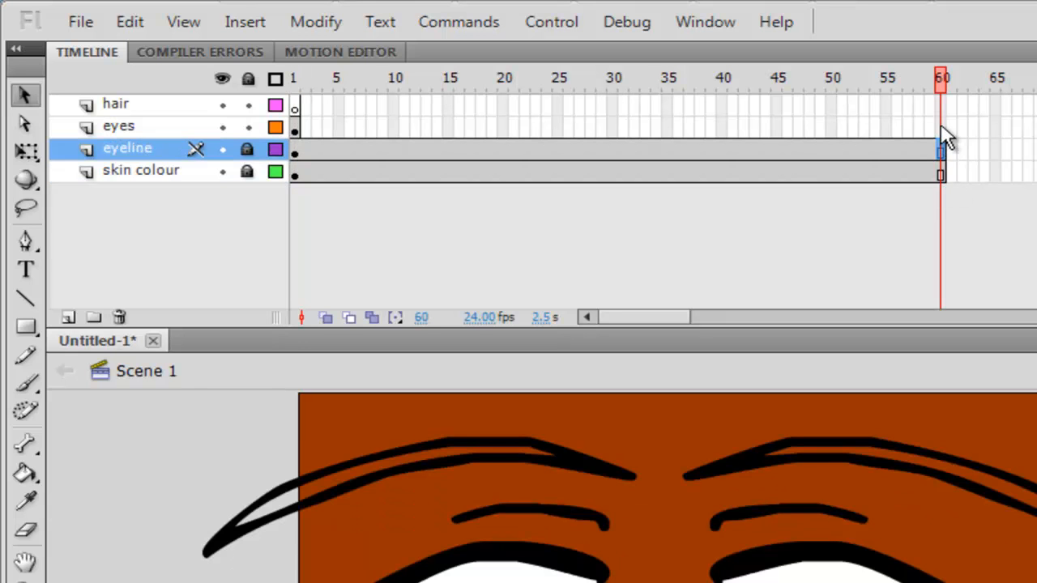
pyautogui.click(941, 127)
pyautogui.press('F5')
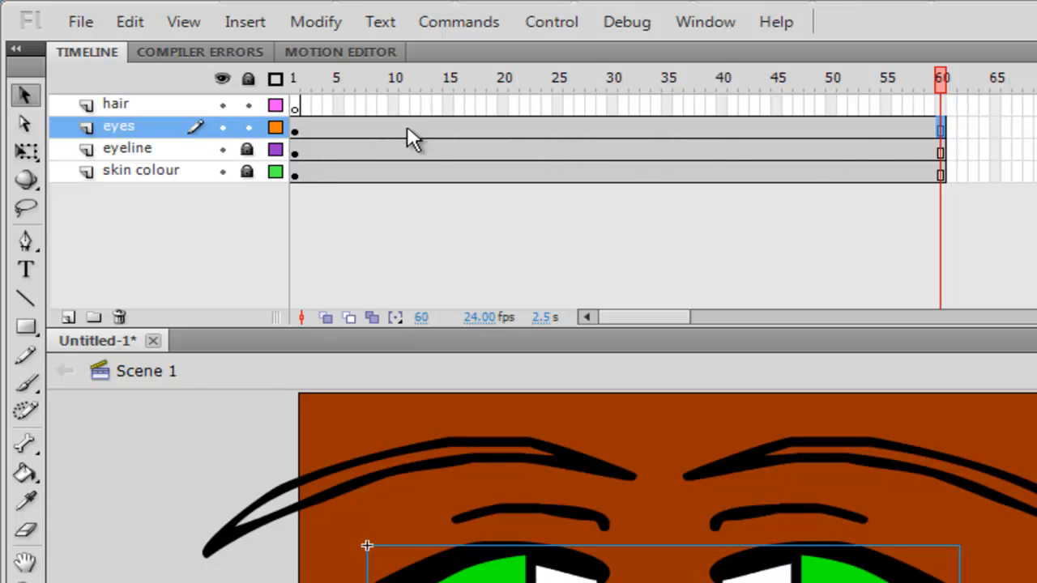
# Unlock the skin colour and eyeline layers and create a motion tween on skin colour, accepting its conversion to a symbol.
pyautogui.rightClick(428, 172)
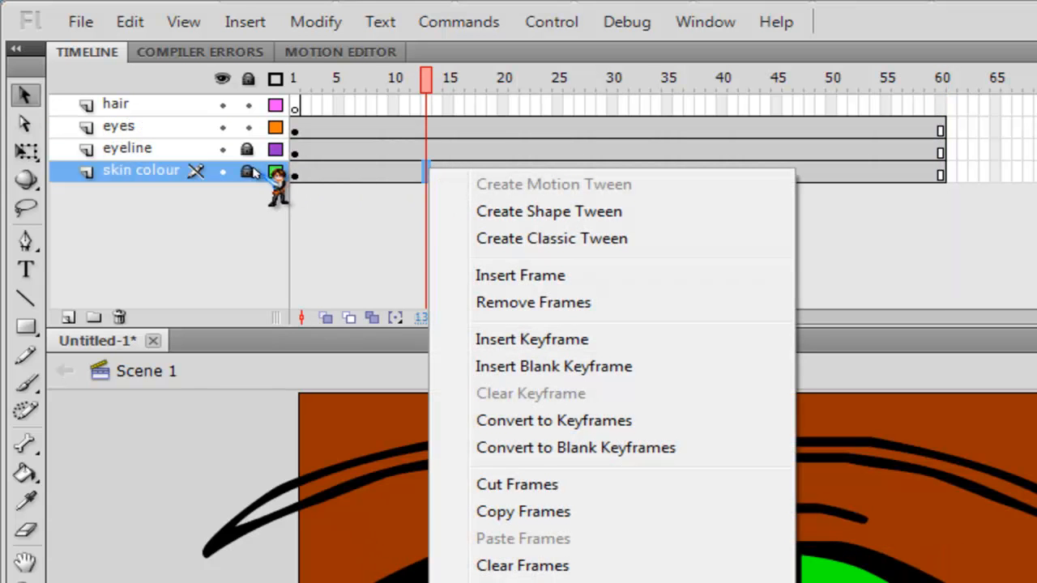
pyautogui.click(247, 171)
pyautogui.click(427, 173)
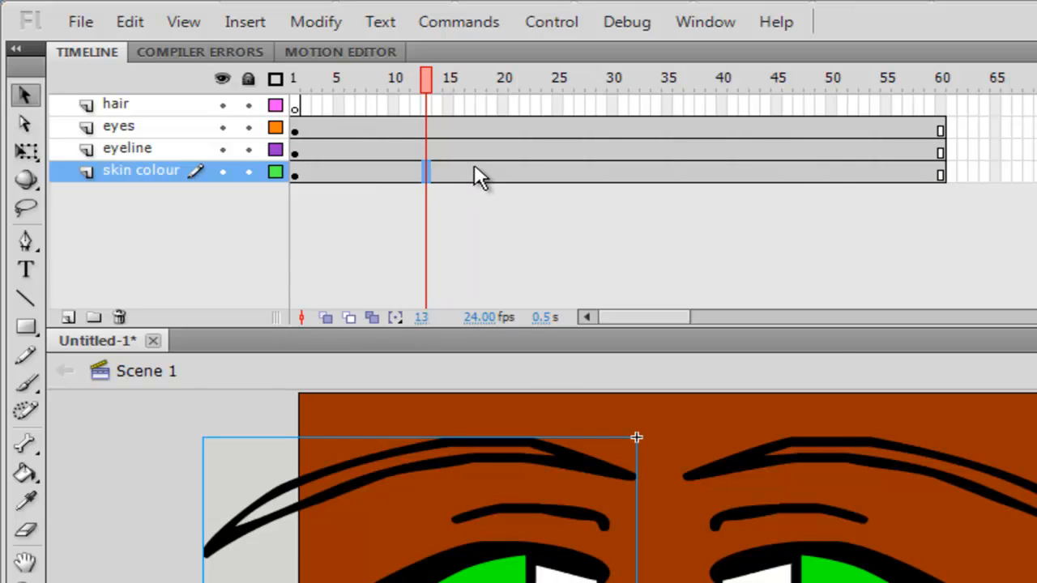
pyautogui.rightClick(474, 170)
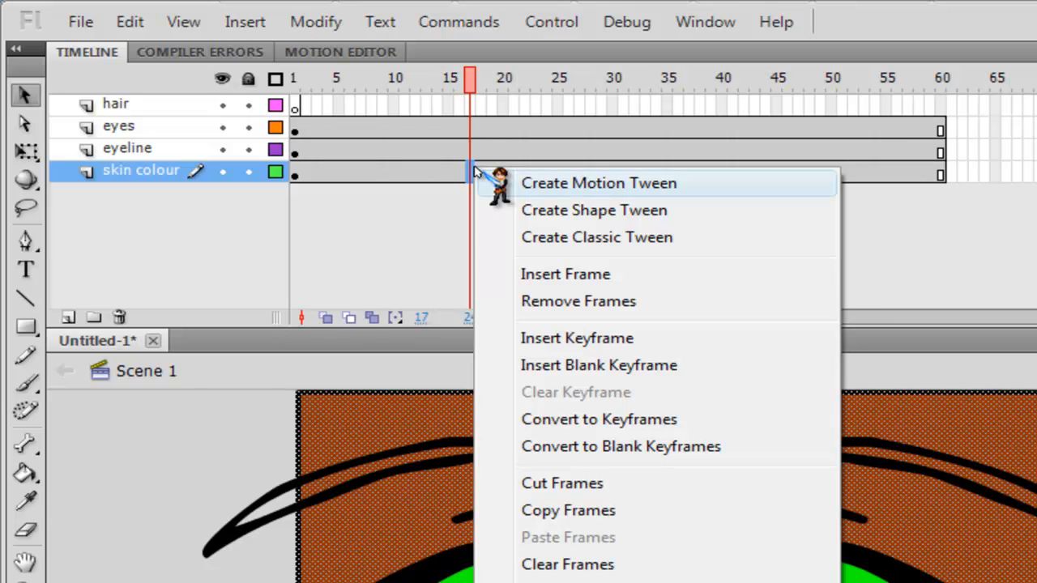
pyautogui.click(475, 172)
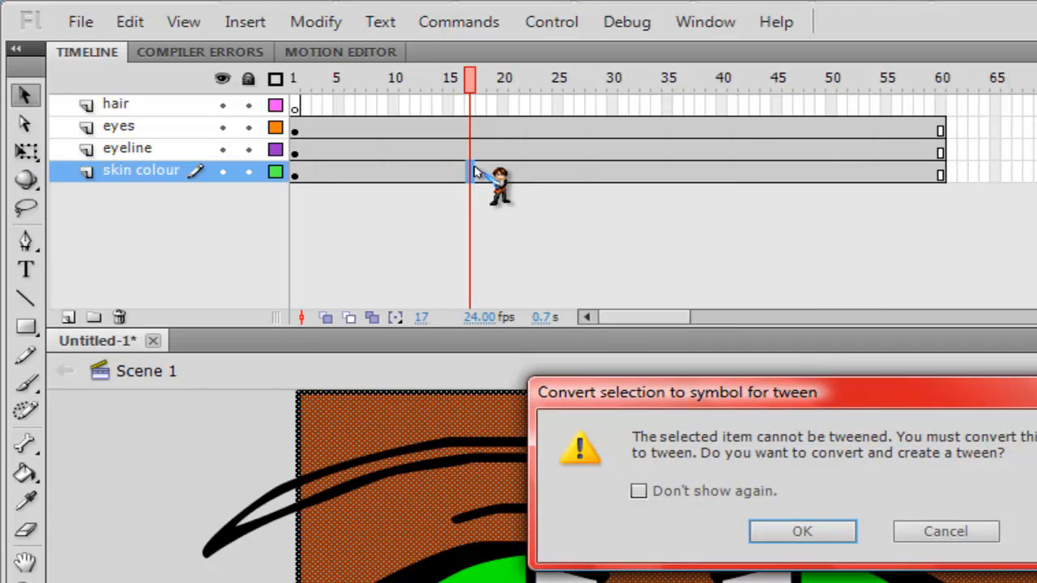
pyautogui.press('Return')
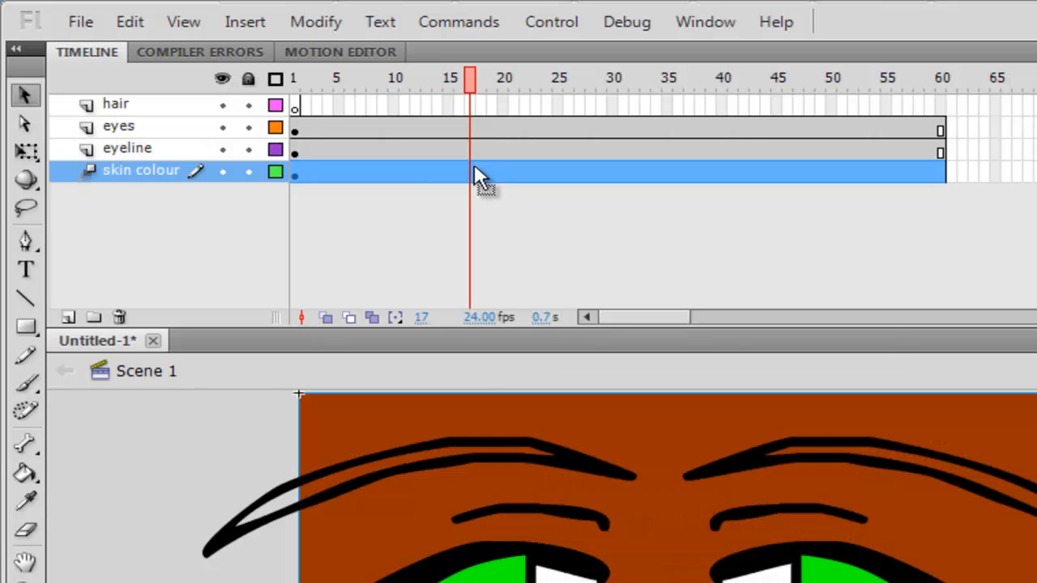
# Create motion tweens on the eyeline and eyes layers, accepting conversion of the eyeline artwork to a symbol.
pyautogui.rightClick(525, 150)
pyautogui.click(528, 156)
pyautogui.press('Return')
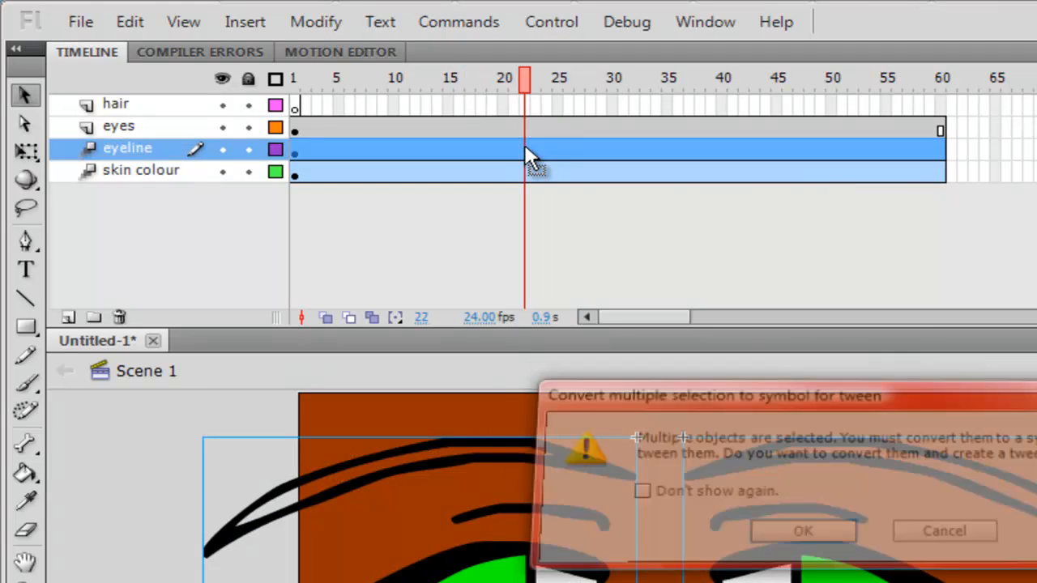
pyautogui.rightClick(567, 130)
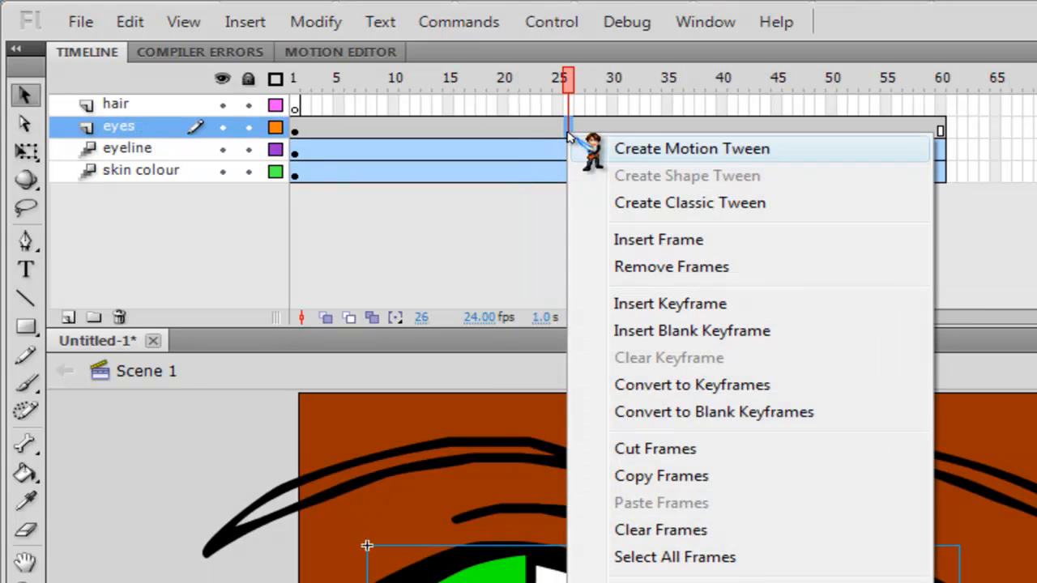
pyautogui.click(579, 151)
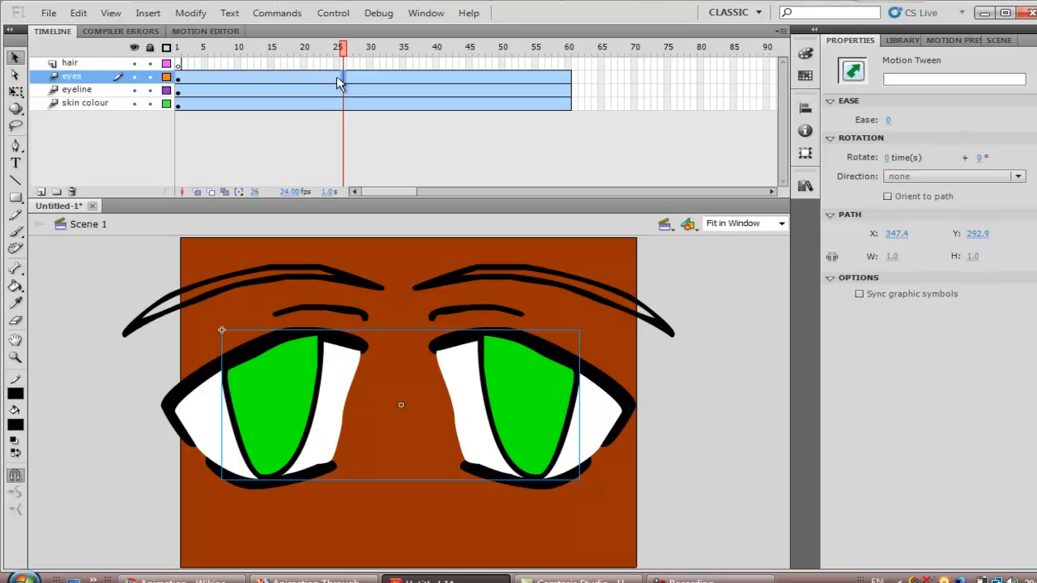
# Keyframe the eyes symbol at X positions of about 42, 78 and 59 on frames 25, 45 and 60, and preview the movie.
pyautogui.click(336, 78)
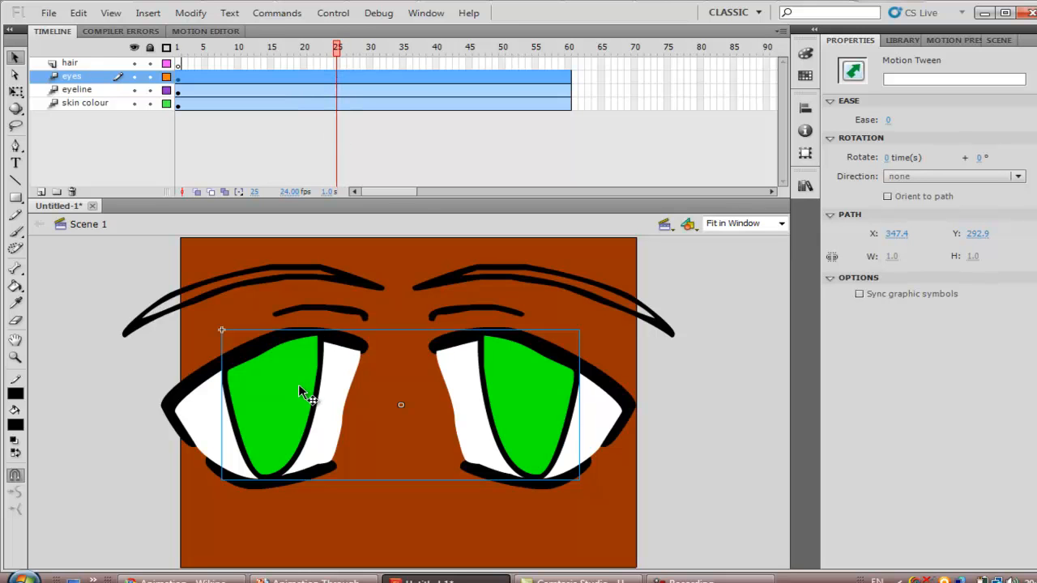
pyautogui.moveTo(298, 396); pyautogui.dragTo(285, 399)
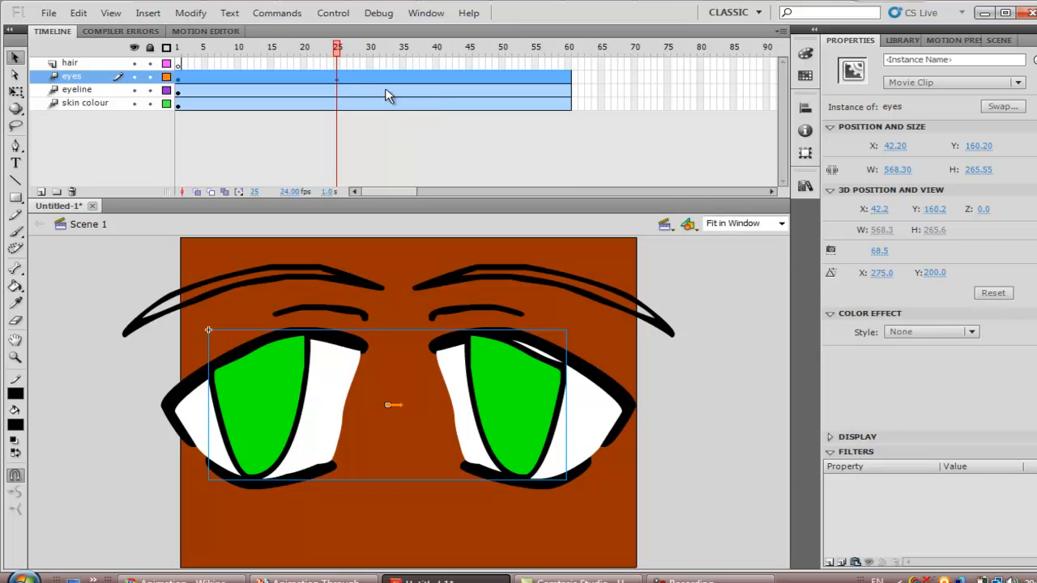
pyautogui.click(468, 77)
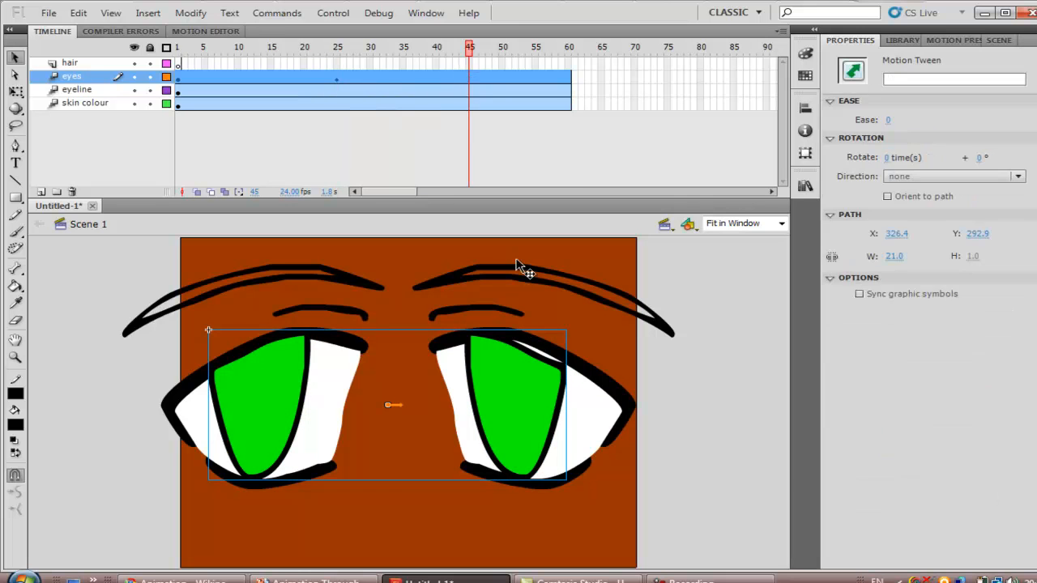
pyautogui.moveTo(521, 390); pyautogui.dragTo(543, 388)
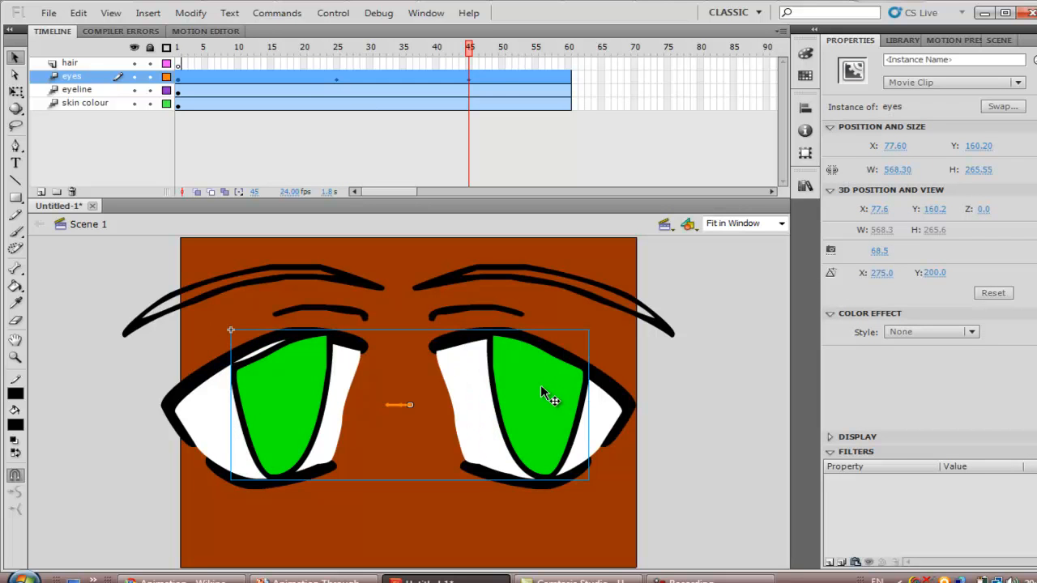
pyautogui.click(567, 80)
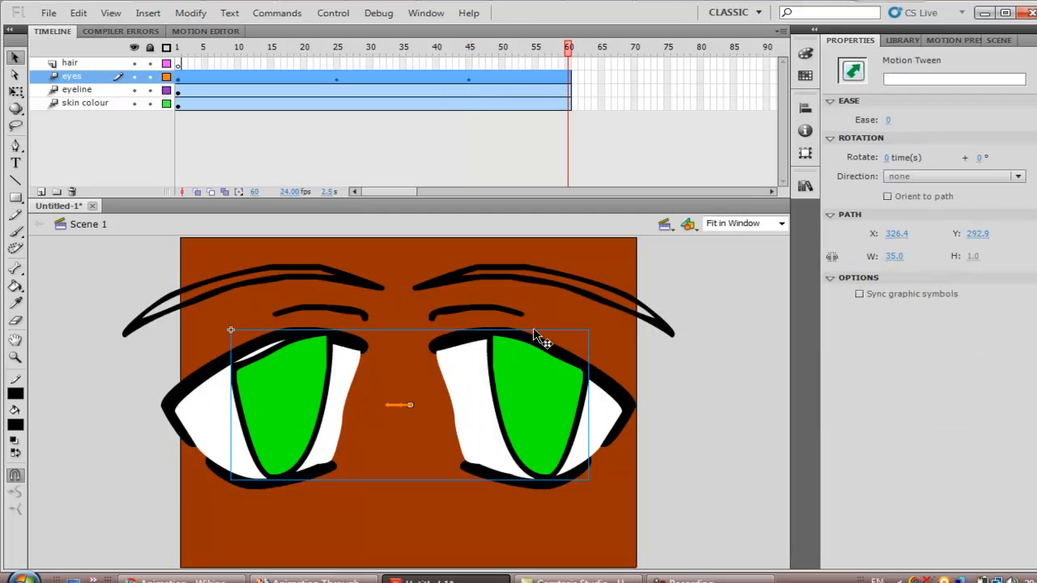
pyautogui.moveTo(533, 403); pyautogui.dragTo(519, 403)
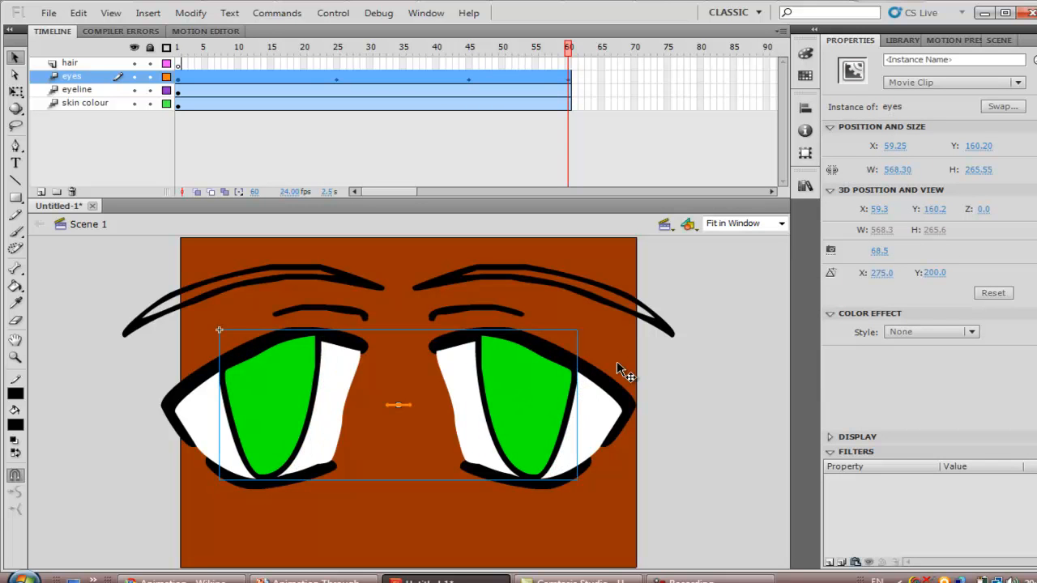
pyautogui.hotkey('ctrl', 'Return')
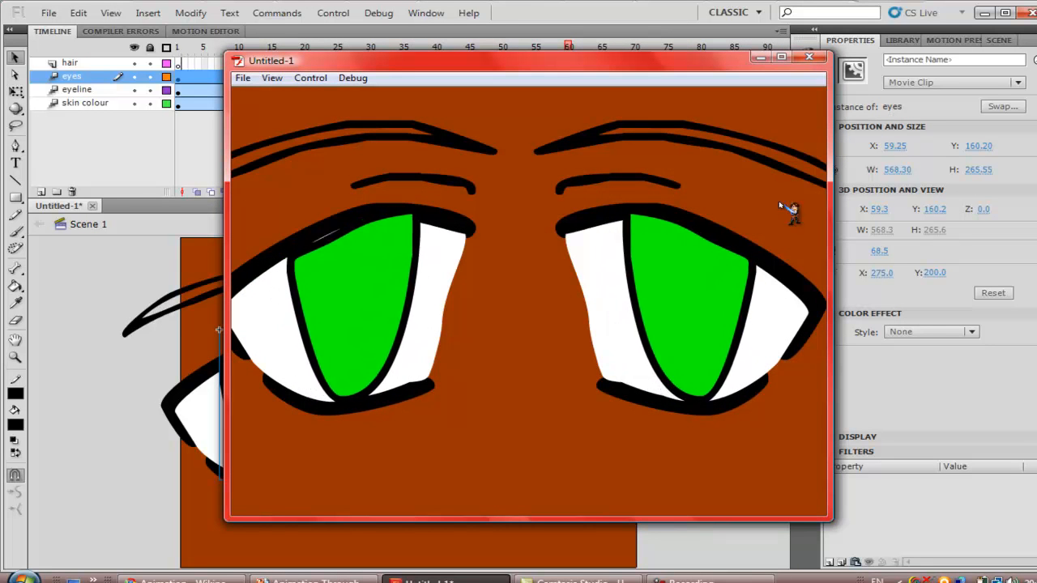
pyautogui.click(822, 60)
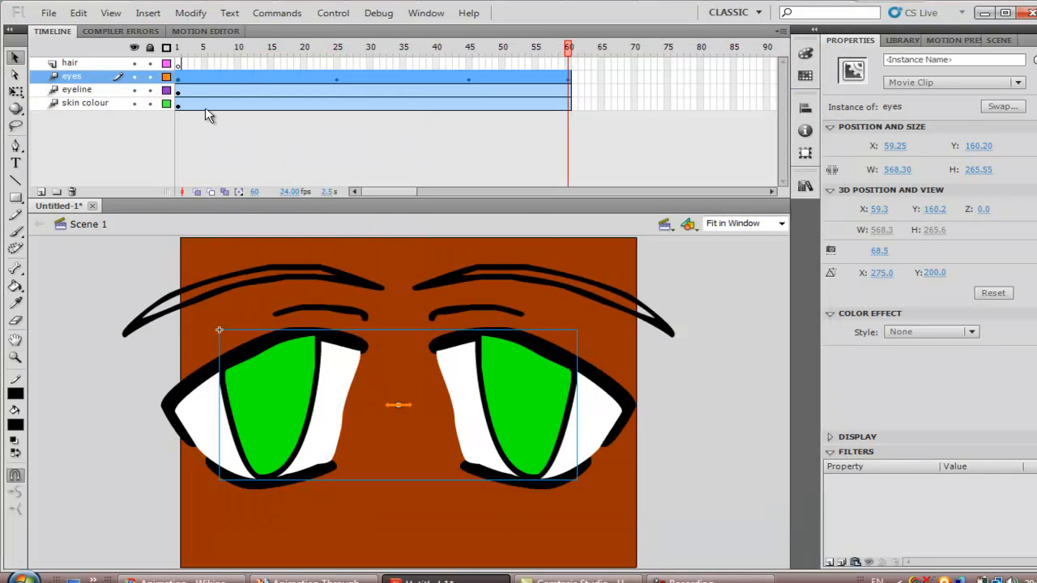
# Lock the skin colour, eyeline and eyes layers.
pyautogui.click(150, 102)
pyautogui.click(150, 89)
pyautogui.click(149, 76)
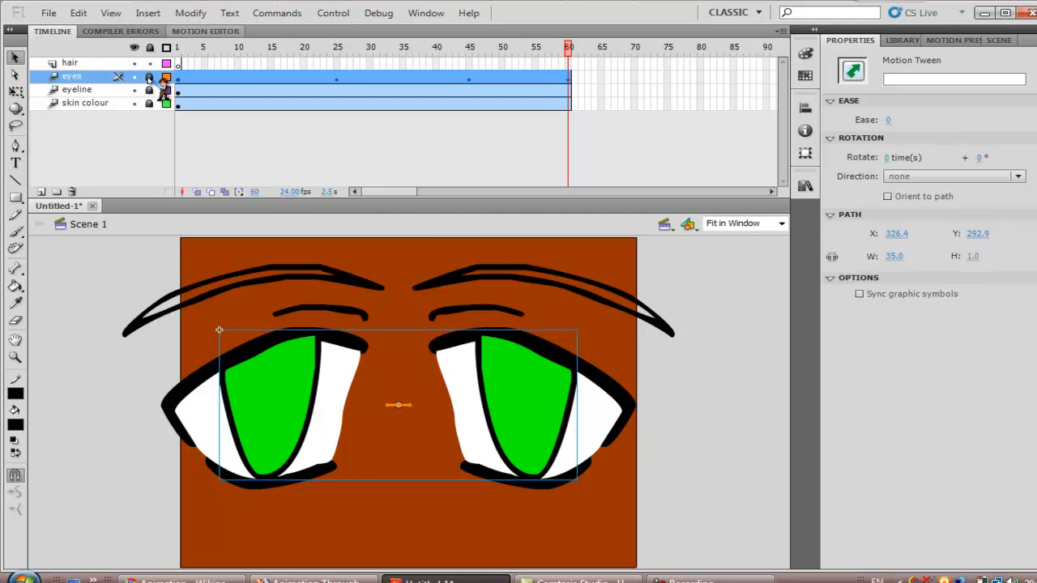
# Brush a black hair outline with a jagged fringe over and around the eyes on frame 1 of the hair layer.
pyautogui.click(126, 64)
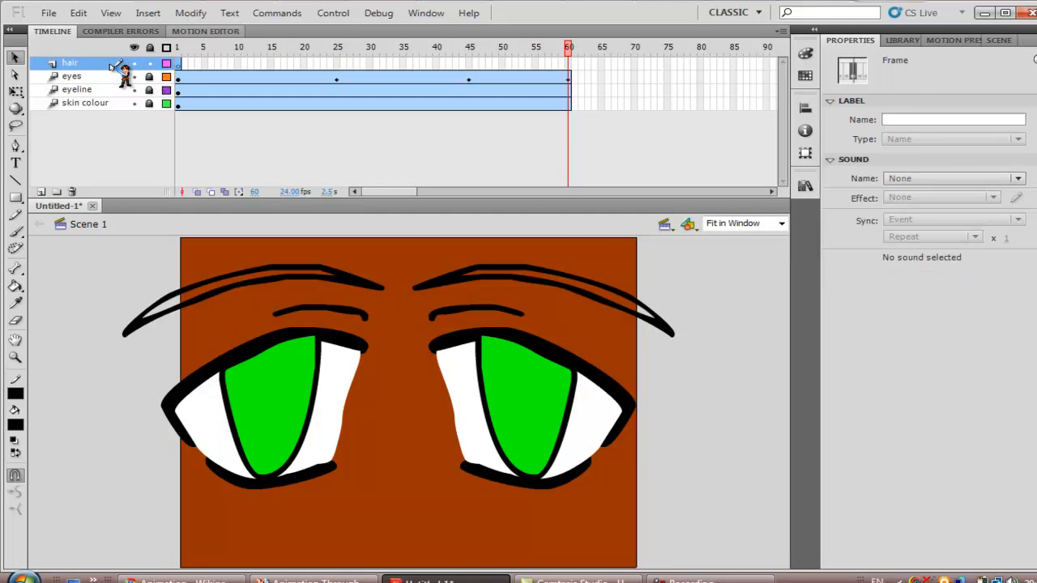
pyautogui.click(782, 224)
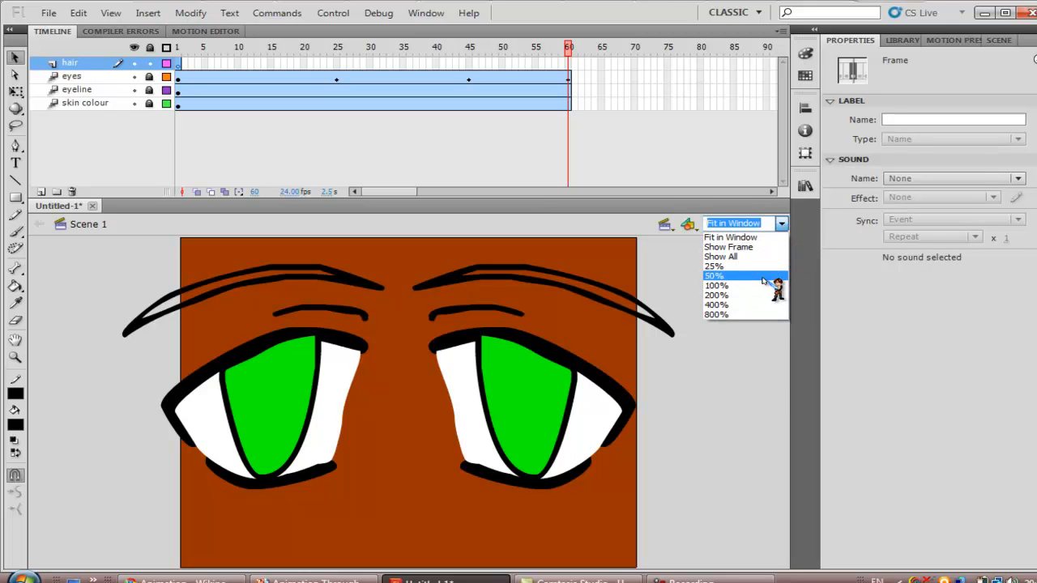
pyautogui.click(761, 278)
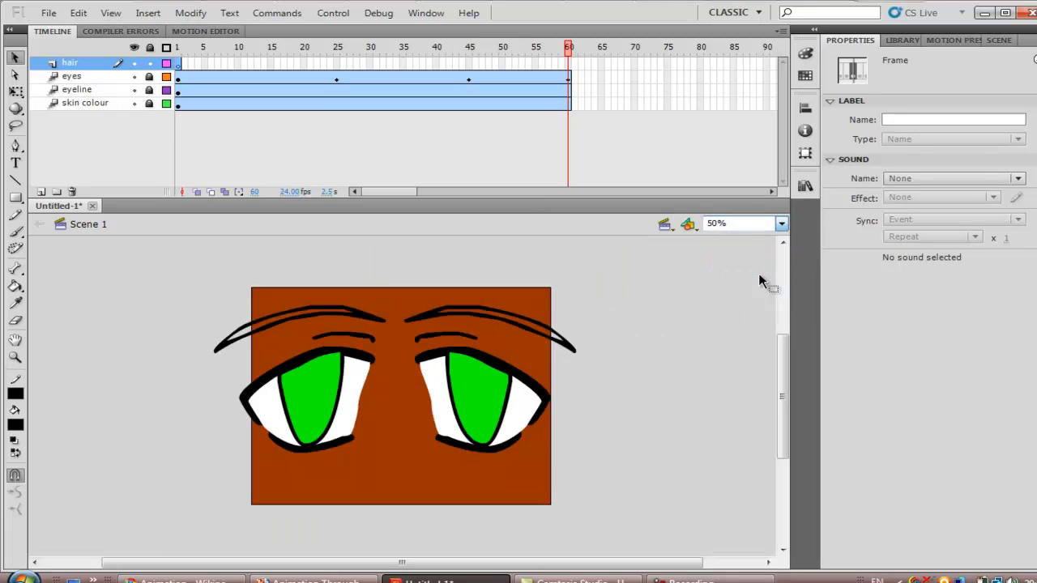
pyautogui.click(180, 63)
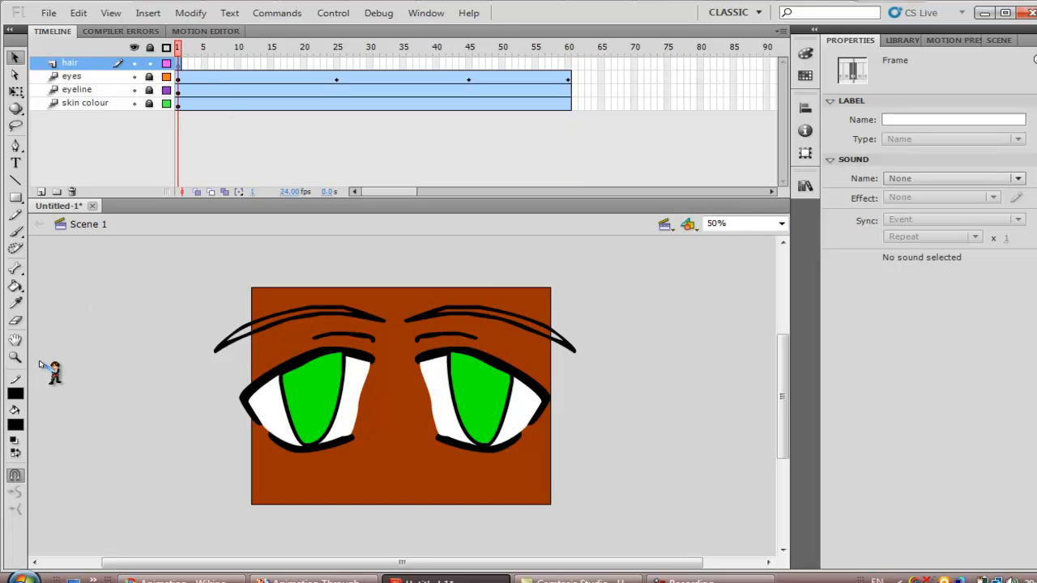
pyautogui.click(15, 231)
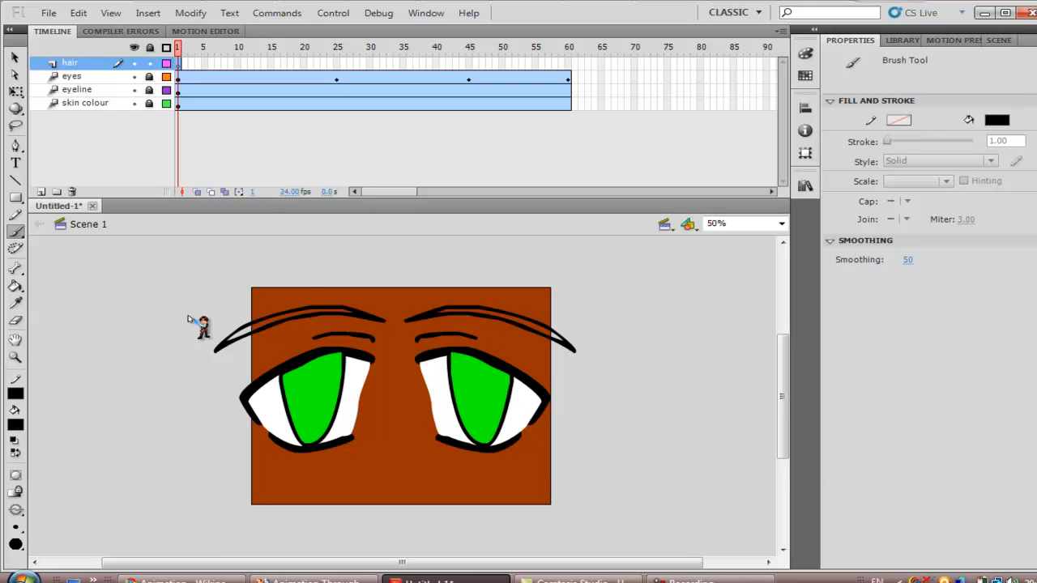
pyautogui.moveTo(360, 360); pyautogui.dragTo(429, 428)
pyautogui.moveTo(387, 313); pyautogui.dragTo(428, 381)
pyautogui.moveTo(430, 318); pyautogui.dragTo(453, 408)
pyautogui.moveTo(474, 357)
pyautogui.mouseDown()
pyautogui.moveTo(505, 486)
pyautogui.moveTo(515, 387)
pyautogui.moveTo(533, 523)
pyautogui.moveTo(590, 384)
pyautogui.moveTo(592, 274)
pyautogui.moveTo(497, 255)
pyautogui.moveTo(292, 261)
pyautogui.moveTo(215, 280)
pyautogui.moveTo(217, 499)
pyautogui.moveTo(248, 542)
pyautogui.moveTo(249, 471)
pyautogui.moveTo(280, 557)
pyautogui.moveTo(289, 367)
pyautogui.moveTo(306, 278)
pyautogui.moveTo(308, 302)
pyautogui.mouseUp()
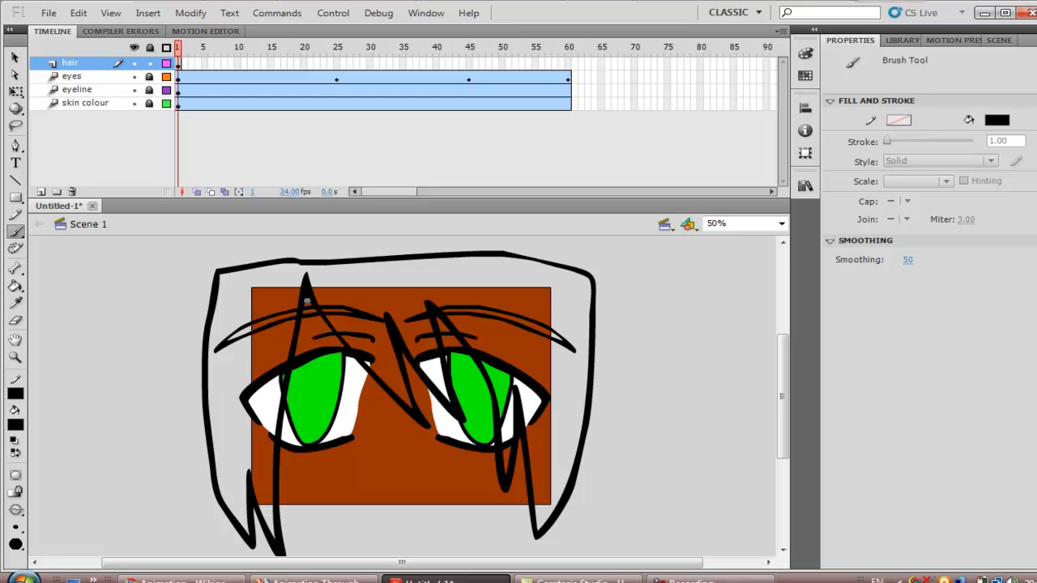
# Insert a keyframe at frame 5 of the hair layer that repeats the hair drawing.
pyautogui.click(239, 63)
pyautogui.click(205, 64)
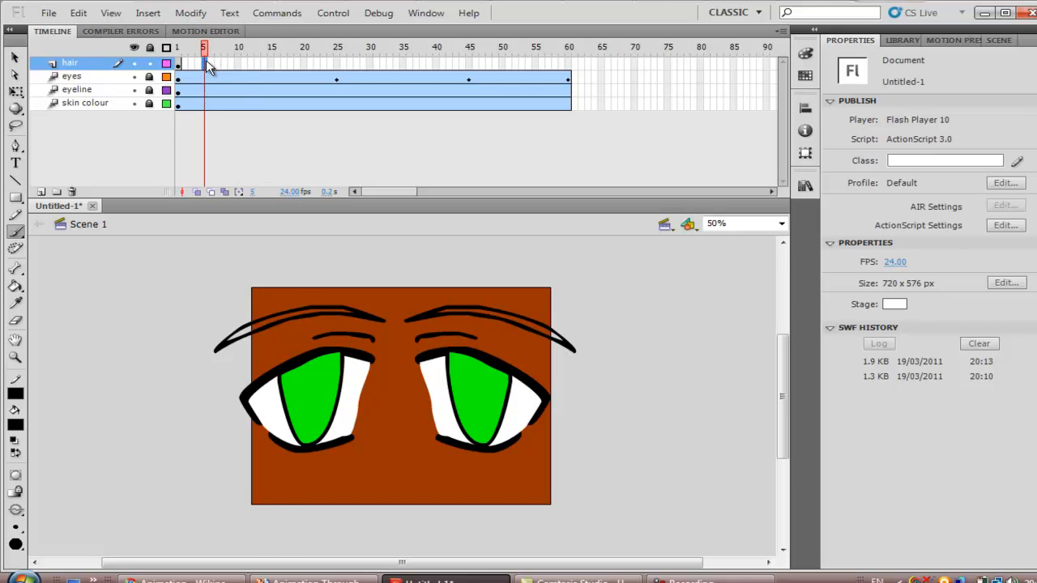
pyautogui.press('F5')
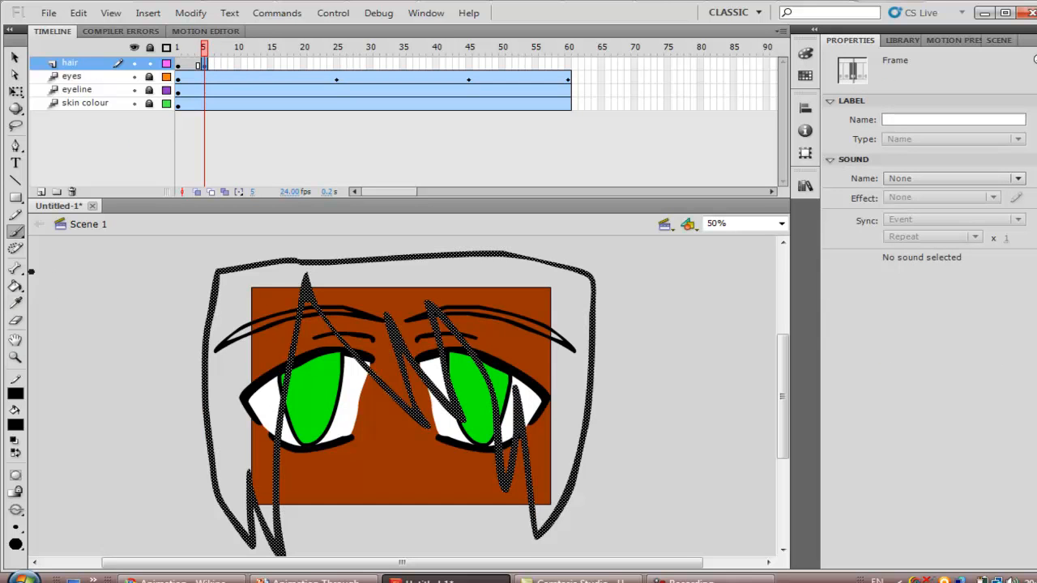
# Erase the jagged fringe strokes across the face on frame 5, keeping the outer hair outline.
pyautogui.click(17, 321)
pyautogui.moveTo(305, 278)
pyautogui.mouseDown()
pyautogui.moveTo(315, 308)
pyautogui.moveTo(420, 433)
pyautogui.moveTo(389, 321)
pyautogui.moveTo(466, 421)
pyautogui.moveTo(433, 310)
pyautogui.moveTo(475, 352)
pyautogui.moveTo(504, 481)
pyautogui.moveTo(517, 390)
pyautogui.moveTo(541, 537)
pyautogui.mouseUp()
pyautogui.moveTo(307, 298)
pyautogui.mouseDown()
pyautogui.moveTo(297, 331)
pyautogui.moveTo(298, 303)
pyautogui.moveTo(304, 316)
pyautogui.moveTo(370, 321)
pyautogui.moveTo(388, 310)
pyautogui.moveTo(320, 313)
pyautogui.moveTo(302, 329)
pyautogui.moveTo(278, 431)
pyautogui.moveTo(292, 572)
pyautogui.moveTo(274, 547)
pyautogui.moveTo(269, 525)
pyautogui.moveTo(294, 567)
pyautogui.moveTo(265, 510)
pyautogui.moveTo(267, 521)
pyautogui.moveTo(264, 483)
pyautogui.moveTo(511, 486)
pyautogui.moveTo(460, 484)
pyautogui.mouseUp()
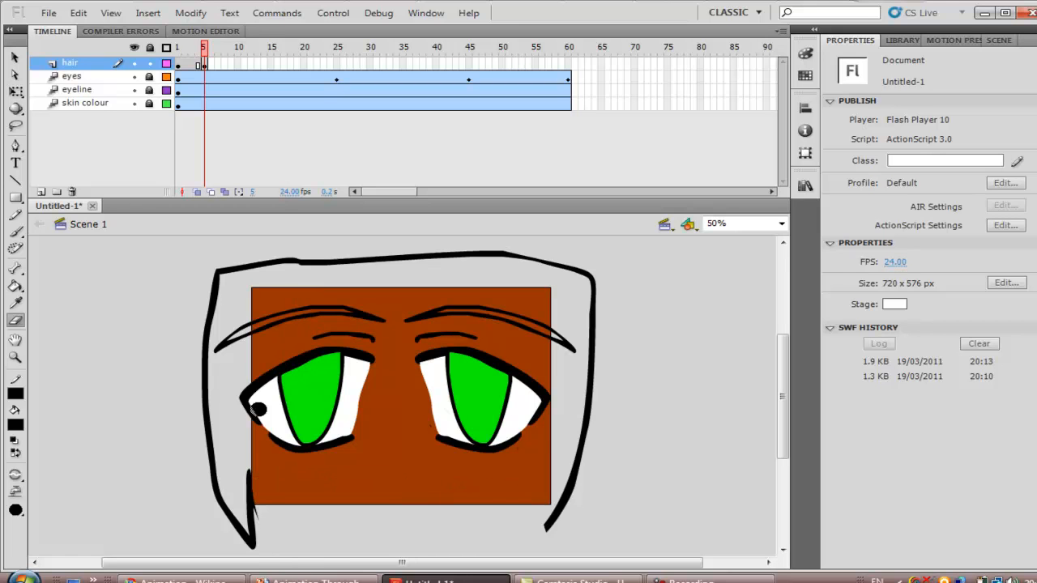
# Turn on onion skinning and brush a new jagged black fringe on frame 5, joining it to both ends of the hair outline.
pyautogui.click(16, 231)
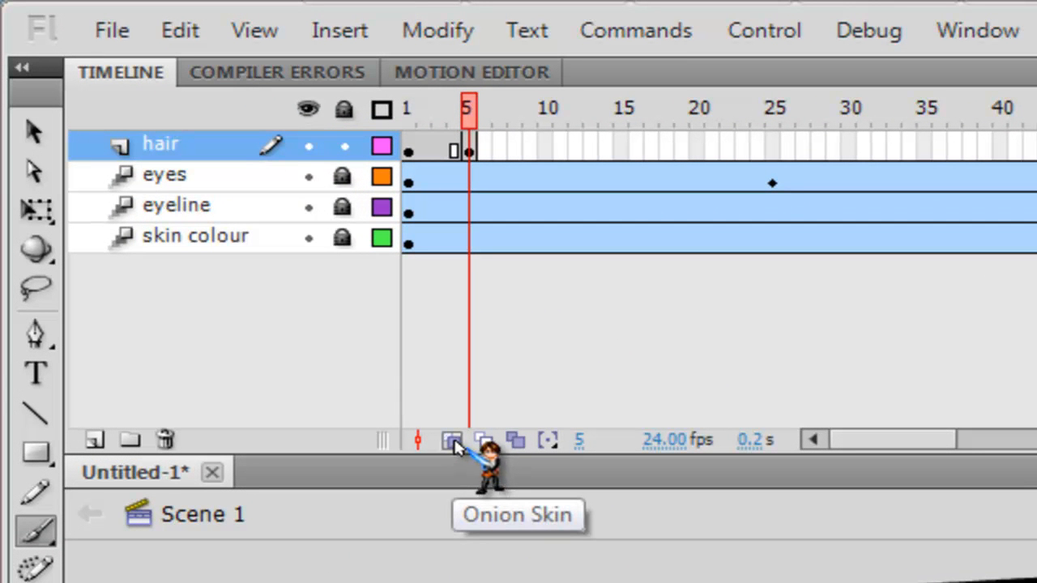
pyautogui.click(451, 442)
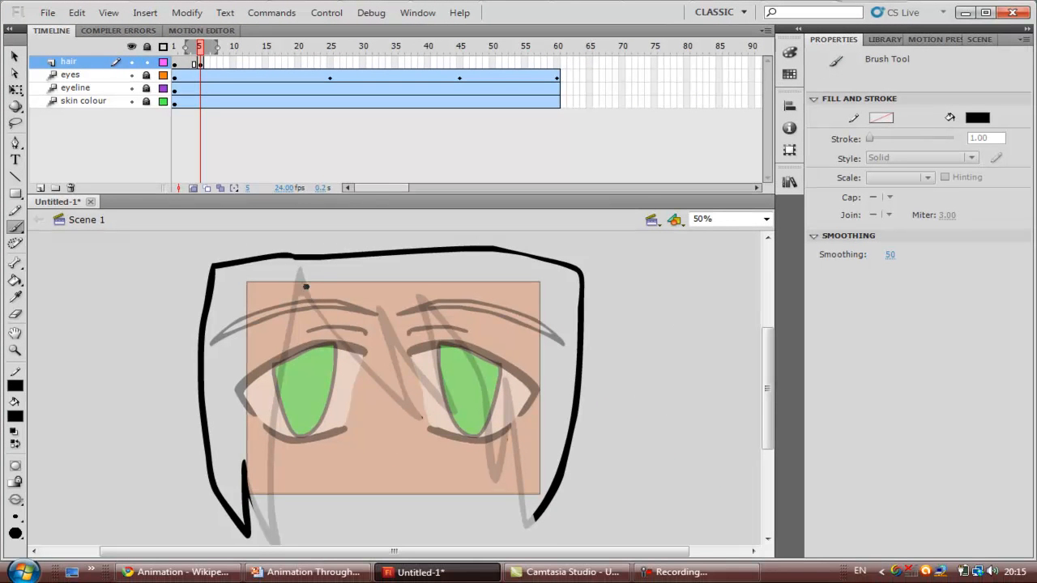
pyautogui.moveTo(299, 277); pyautogui.dragTo(332, 399)
pyautogui.moveTo(353, 437)
pyautogui.mouseDown()
pyautogui.moveTo(335, 313)
pyautogui.moveTo(427, 420)
pyautogui.moveTo(375, 320)
pyautogui.moveTo(394, 340)
pyautogui.moveTo(431, 392)
pyautogui.moveTo(446, 444)
pyautogui.moveTo(462, 367)
pyautogui.moveTo(435, 290)
pyautogui.moveTo(510, 389)
pyautogui.mouseUp()
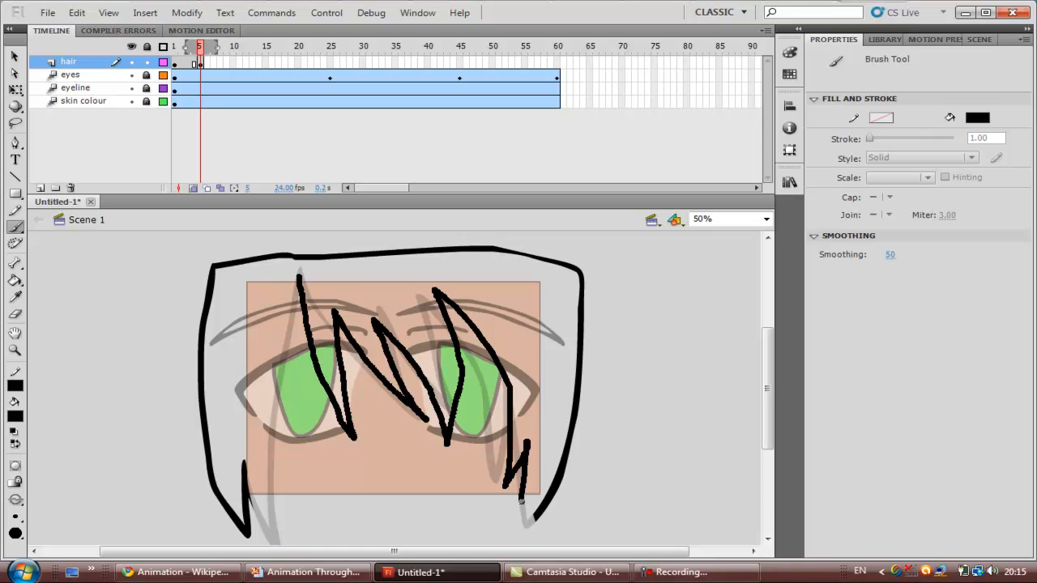
pyautogui.moveTo(536, 517); pyautogui.dragTo(537, 518)
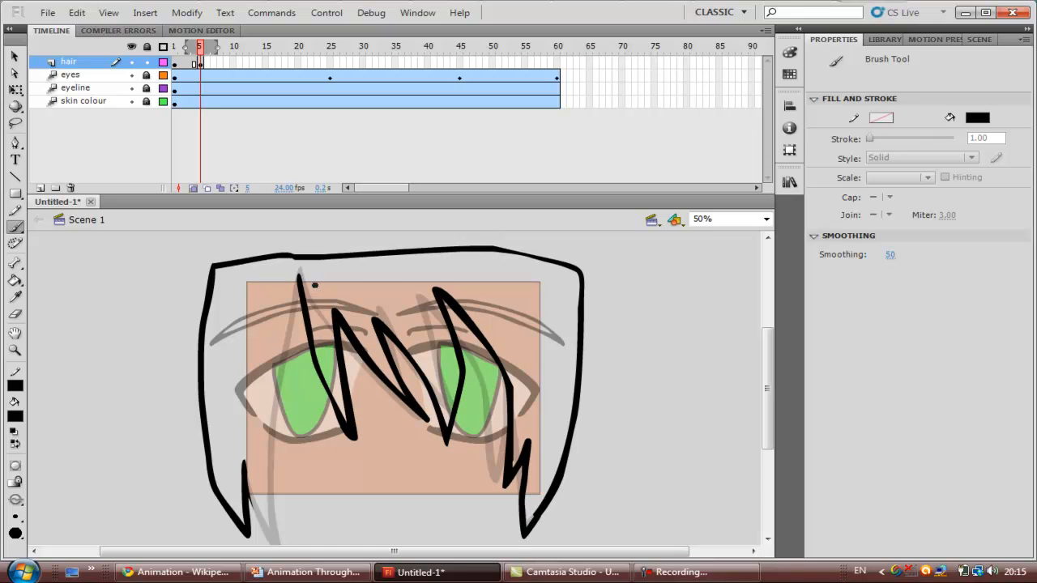
pyautogui.moveTo(298, 278)
pyautogui.mouseDown()
pyautogui.moveTo(287, 360)
pyautogui.moveTo(319, 449)
pyautogui.moveTo(268, 359)
pyautogui.moveTo(265, 432)
pyautogui.moveTo(295, 508)
pyautogui.mouseUp()
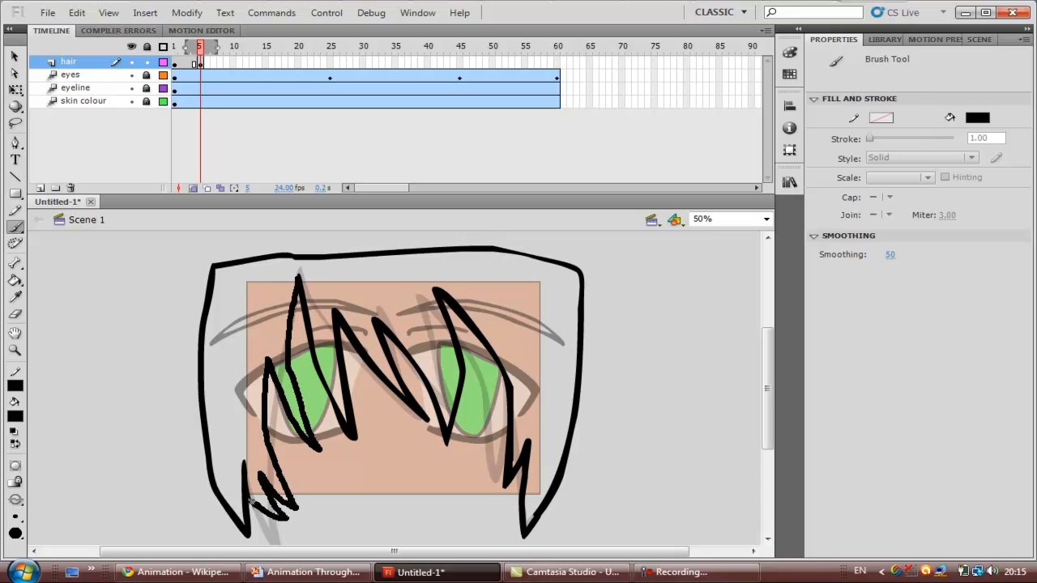
pyautogui.moveTo(244, 494); pyautogui.dragTo(244, 494)
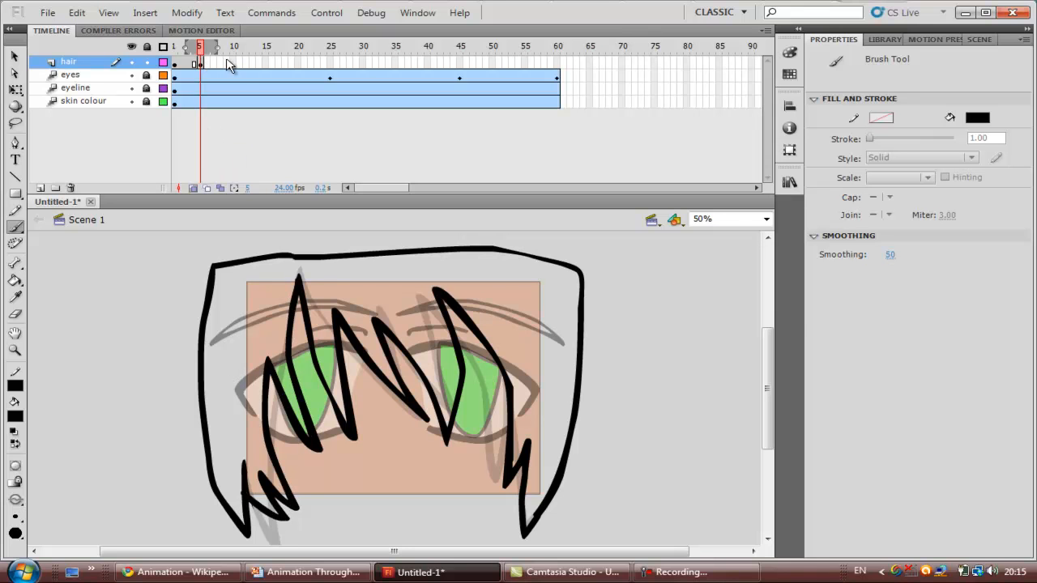
# Insert a keyframe at frame 10 of the hair layer that repeats the frame 5 hair drawing.
pyautogui.click(233, 65)
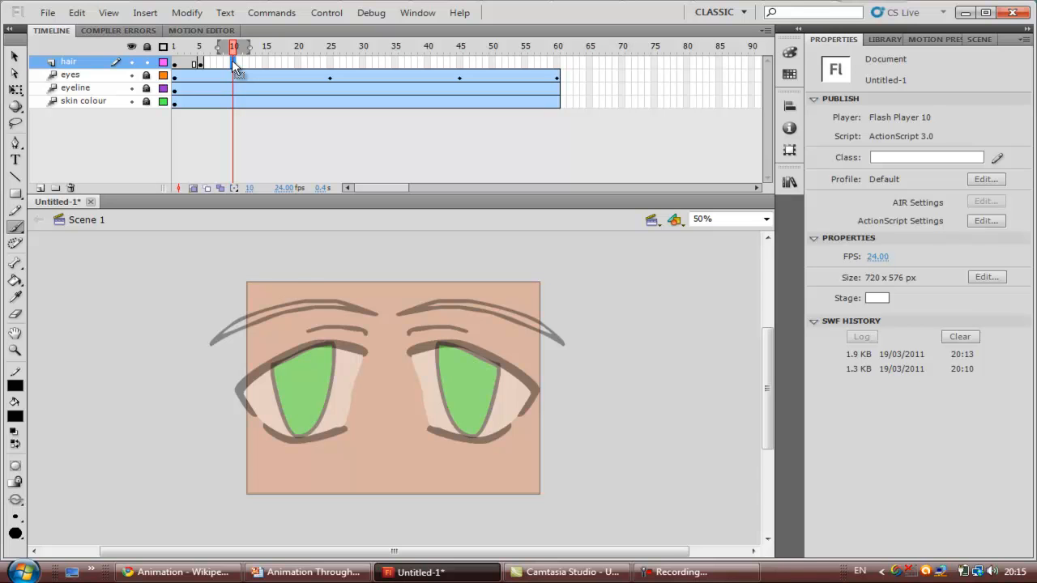
pyautogui.press('F6')
pyautogui.click(232, 62)
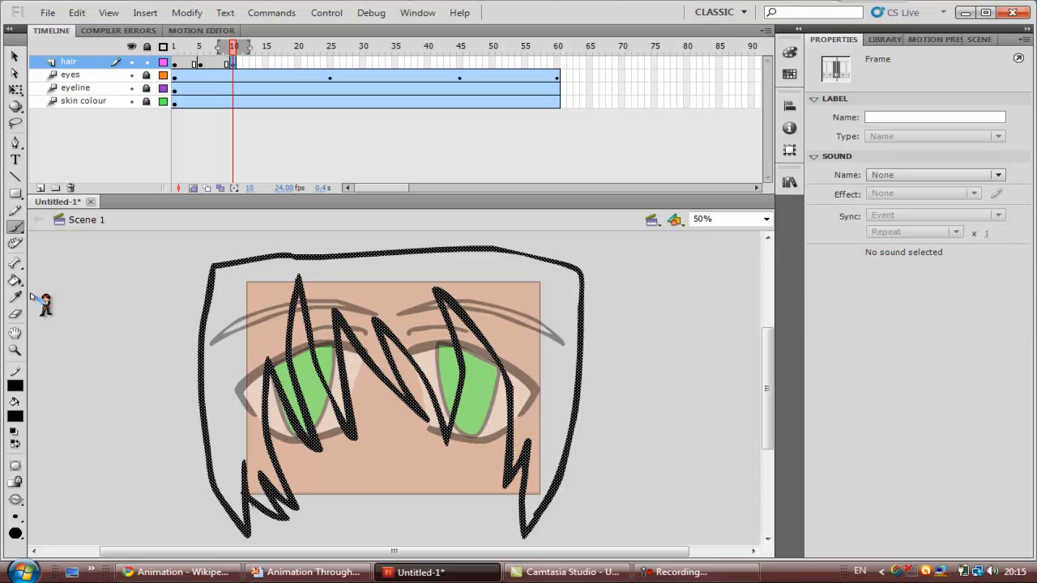
# Remove the jagged fringe strokes across the face on frame 10, keeping the outer hair outline.
pyautogui.click(15, 315)
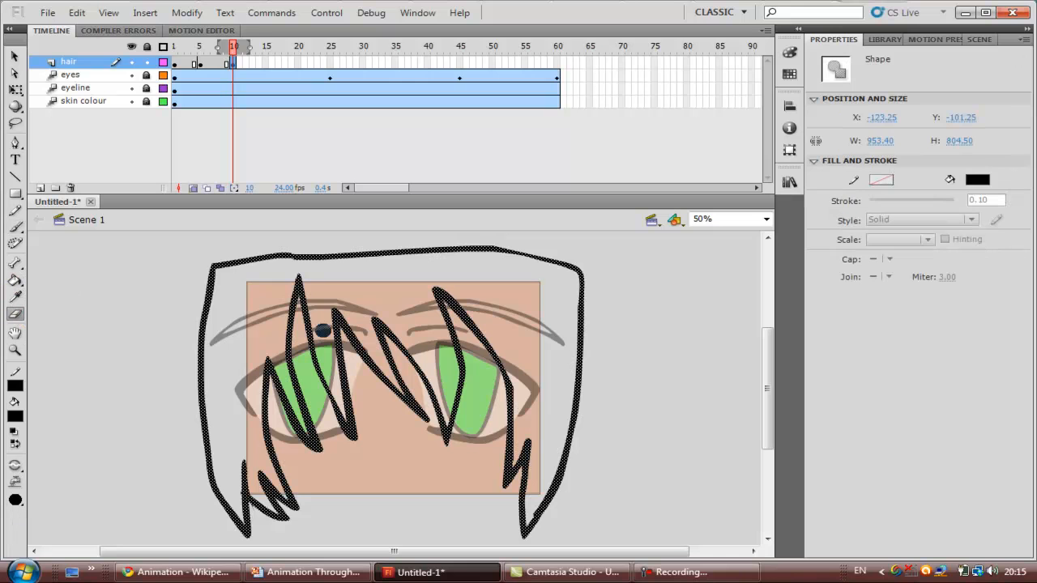
pyautogui.moveTo(294, 281)
pyautogui.mouseDown()
pyautogui.moveTo(336, 403)
pyautogui.moveTo(344, 373)
pyautogui.moveTo(331, 294)
pyautogui.moveTo(421, 410)
pyautogui.mouseUp()
pyautogui.click(15, 56)
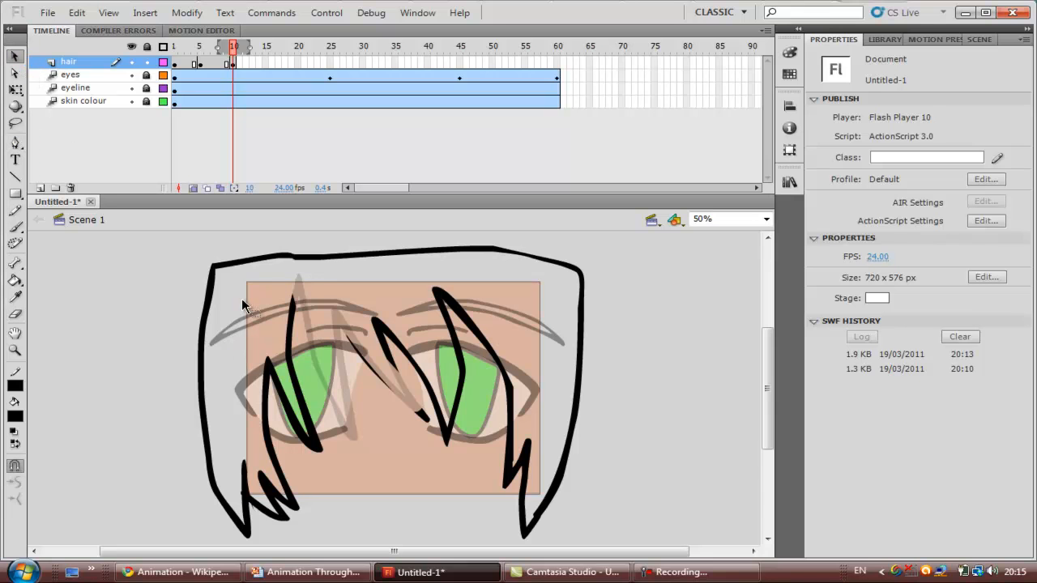
pyautogui.moveTo(236, 280)
pyautogui.mouseDown()
pyautogui.moveTo(370, 410)
pyautogui.moveTo(472, 461)
pyautogui.moveTo(525, 511)
pyautogui.moveTo(541, 551)
pyautogui.mouseUp()
pyautogui.press('Delete')
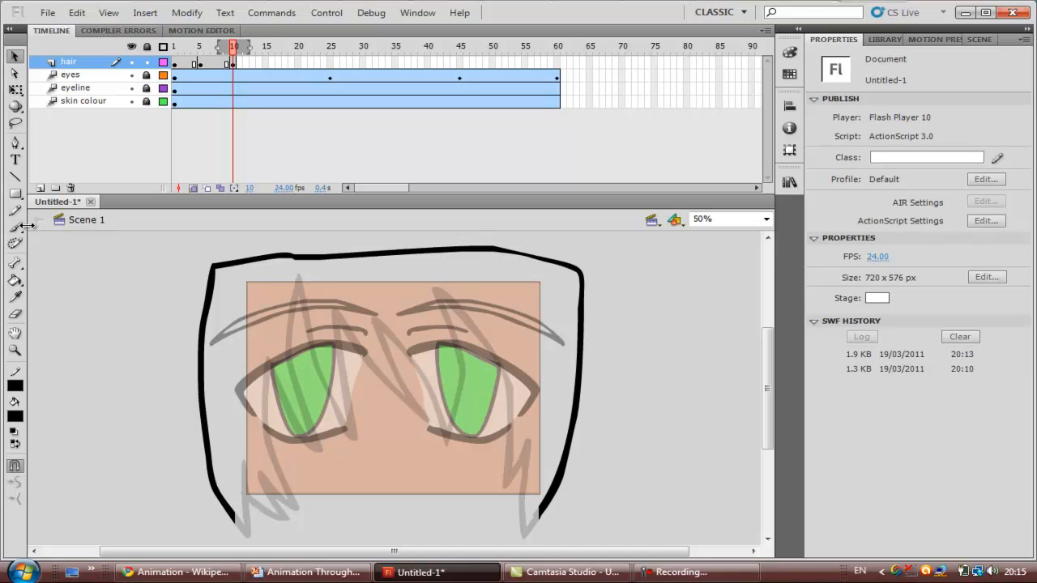
# Brush a new black fringe on frame 10 with tips swept further sideways, connecting it to both lower ends of the outline.
pyautogui.click(15, 227)
pyautogui.moveTo(293, 294)
pyautogui.mouseDown()
pyautogui.moveTo(322, 333)
pyautogui.moveTo(433, 412)
pyautogui.moveTo(387, 331)
pyautogui.mouseUp()
pyautogui.moveTo(354, 301)
pyautogui.mouseDown()
pyautogui.moveTo(463, 428)
pyautogui.moveTo(466, 360)
pyautogui.mouseUp()
pyautogui.moveTo(440, 315)
pyautogui.mouseDown()
pyautogui.moveTo(503, 381)
pyautogui.moveTo(535, 467)
pyautogui.mouseUp()
pyautogui.moveTo(542, 507); pyautogui.dragTo(543, 514)
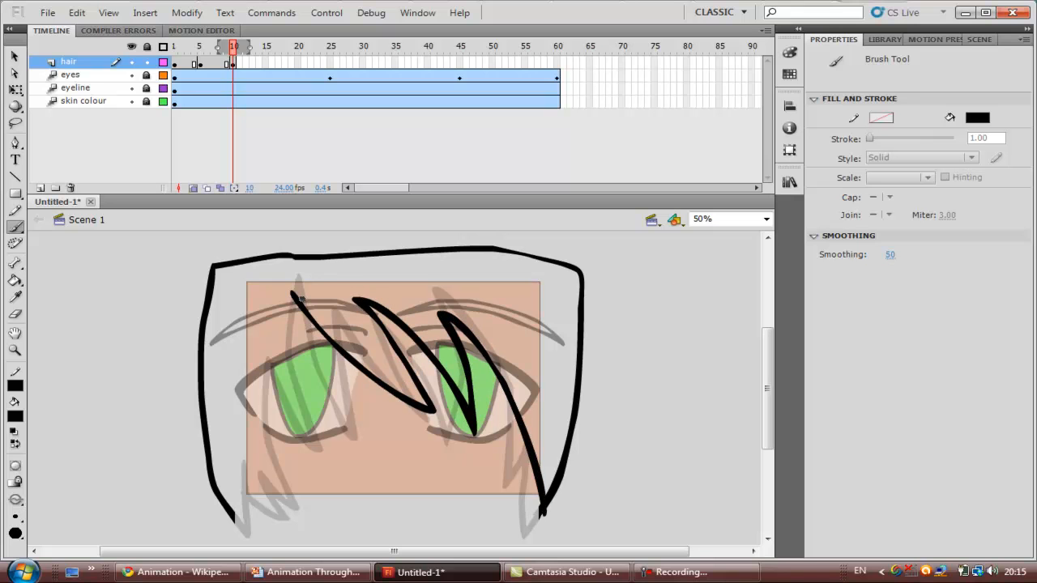
pyautogui.moveTo(295, 294)
pyautogui.mouseDown()
pyautogui.moveTo(338, 405)
pyautogui.moveTo(367, 445)
pyautogui.mouseUp()
pyautogui.moveTo(267, 352)
pyautogui.mouseDown()
pyautogui.moveTo(258, 329)
pyautogui.moveTo(287, 451)
pyautogui.moveTo(330, 525)
pyautogui.moveTo(256, 479)
pyautogui.mouseUp()
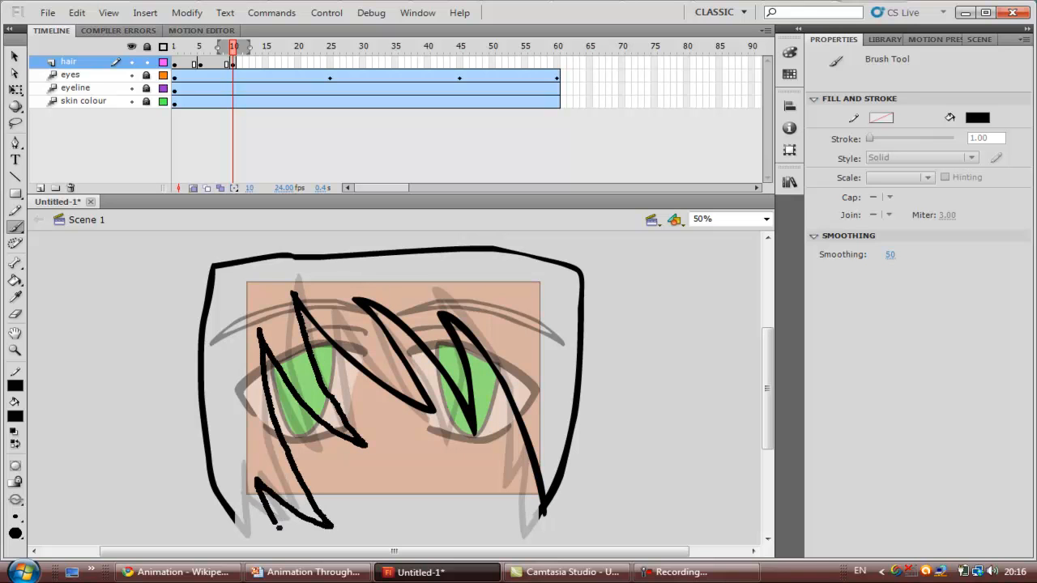
pyautogui.moveTo(229, 513); pyautogui.dragTo(228, 514)
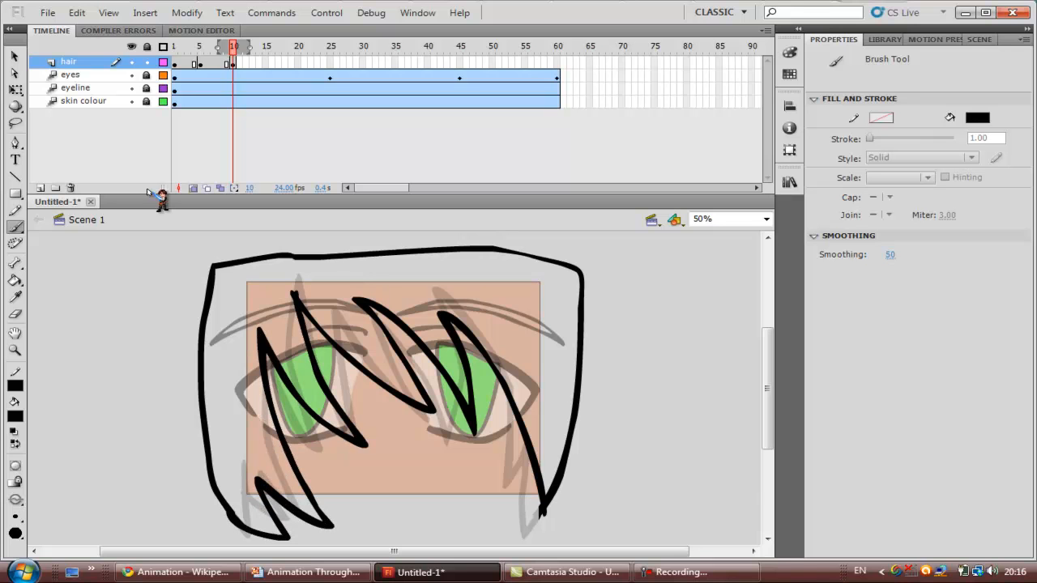
# Go to frame 1 of the hair layer and set the fill colour to a radial gradient from 6B0000 to C40000.
pyautogui.click(175, 61)
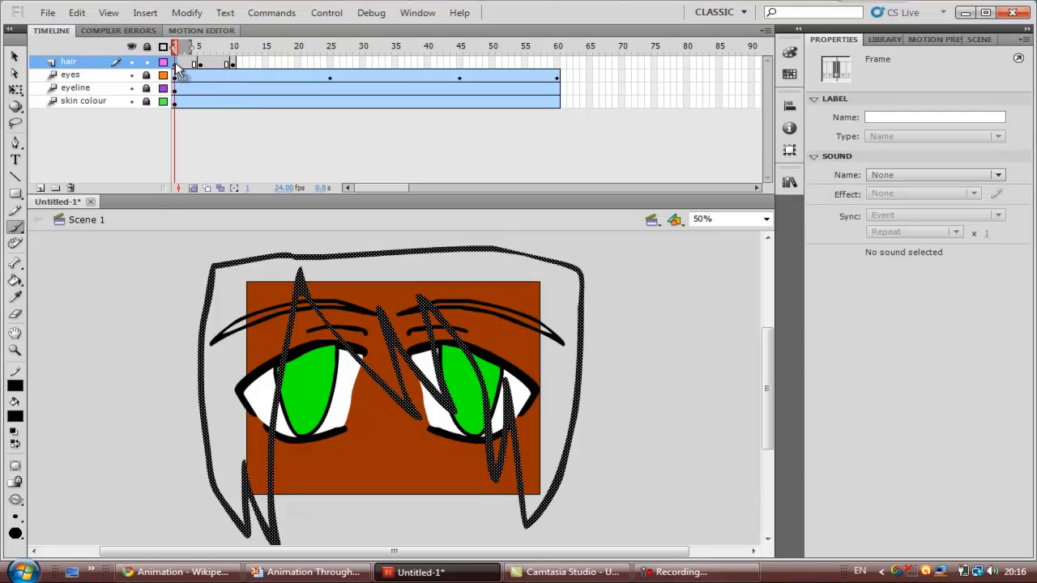
pyautogui.click(15, 54)
pyautogui.click(96, 324)
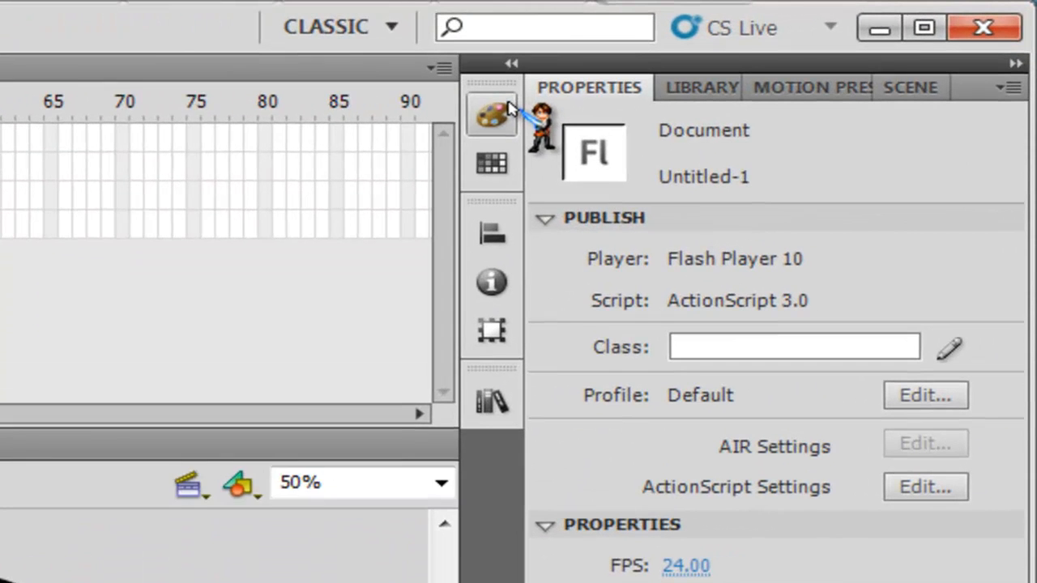
pyautogui.click(507, 109)
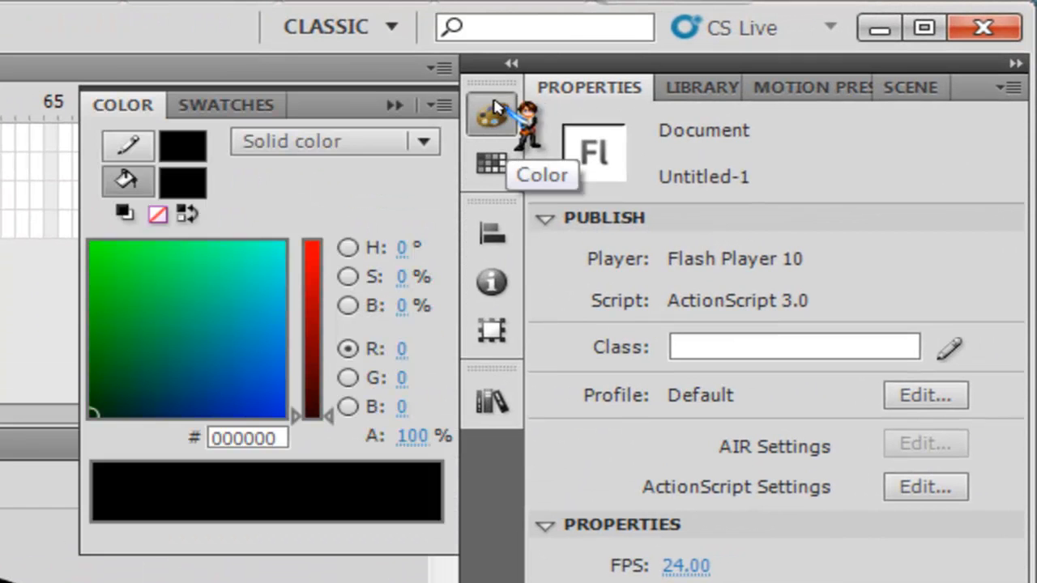
pyautogui.click(333, 142)
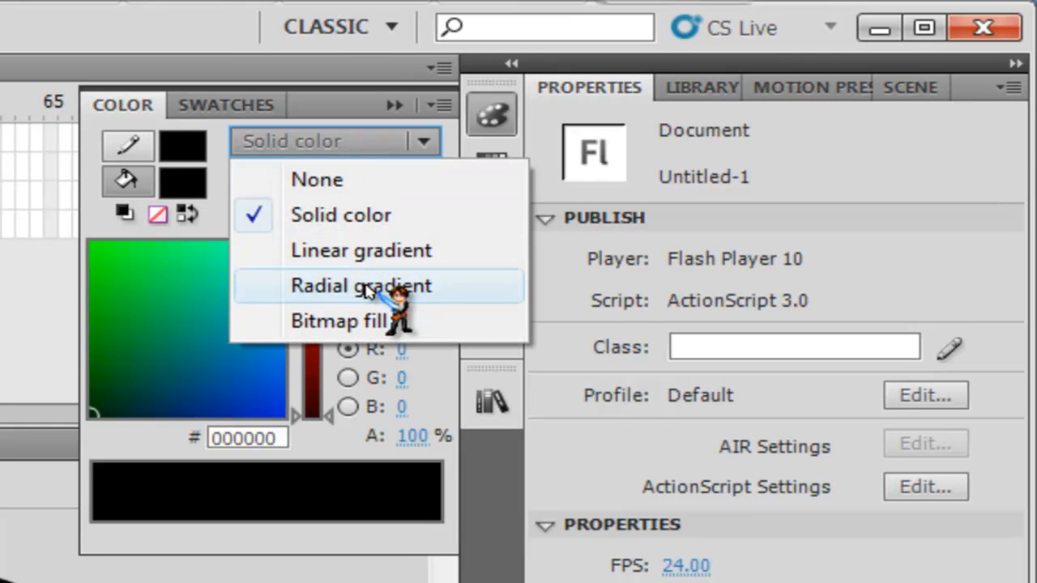
pyautogui.click(364, 288)
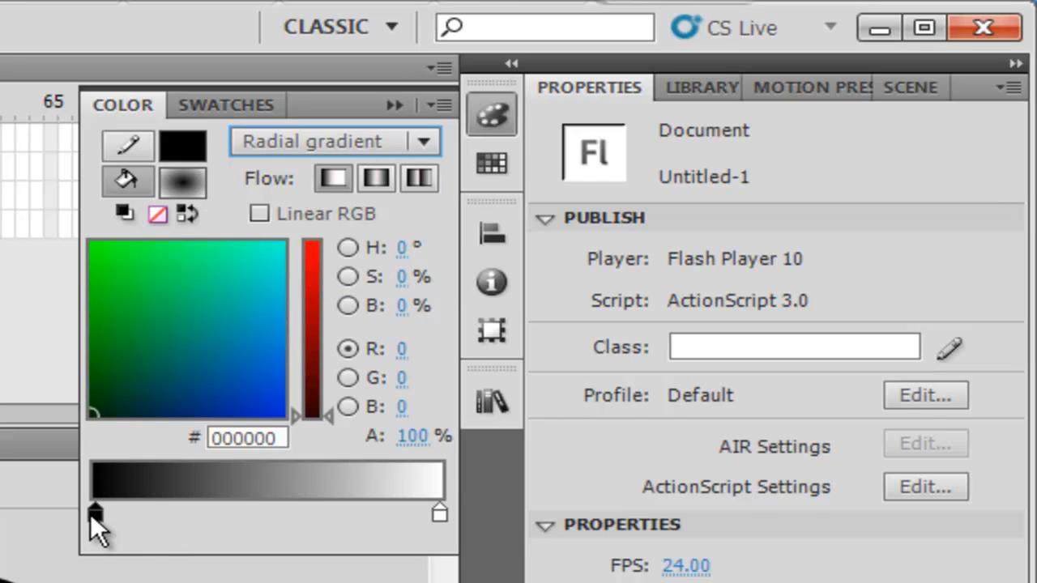
pyautogui.moveTo(330, 417); pyautogui.dragTo(328, 346)
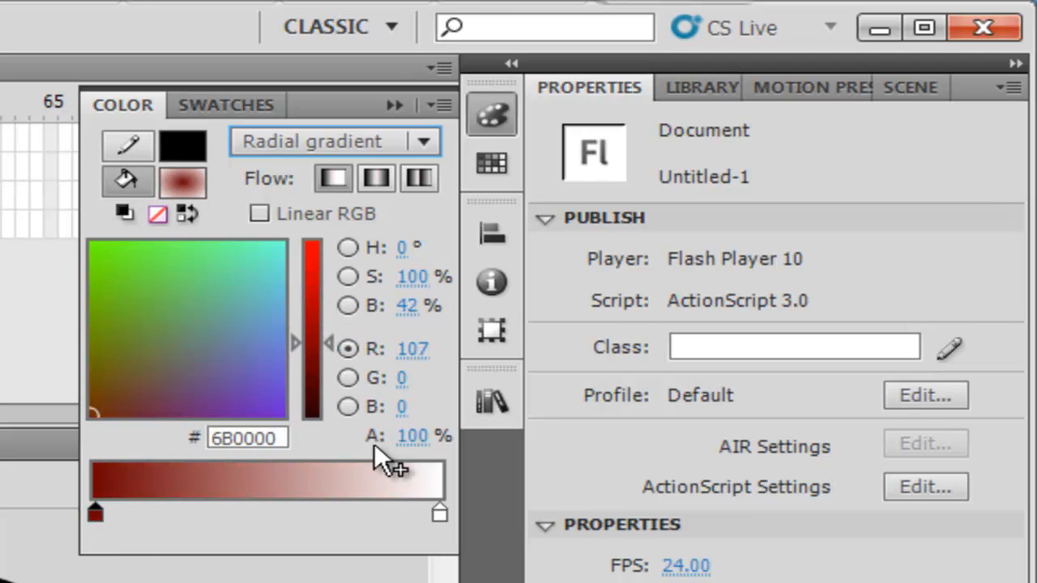
pyautogui.doubleClick(439, 512)
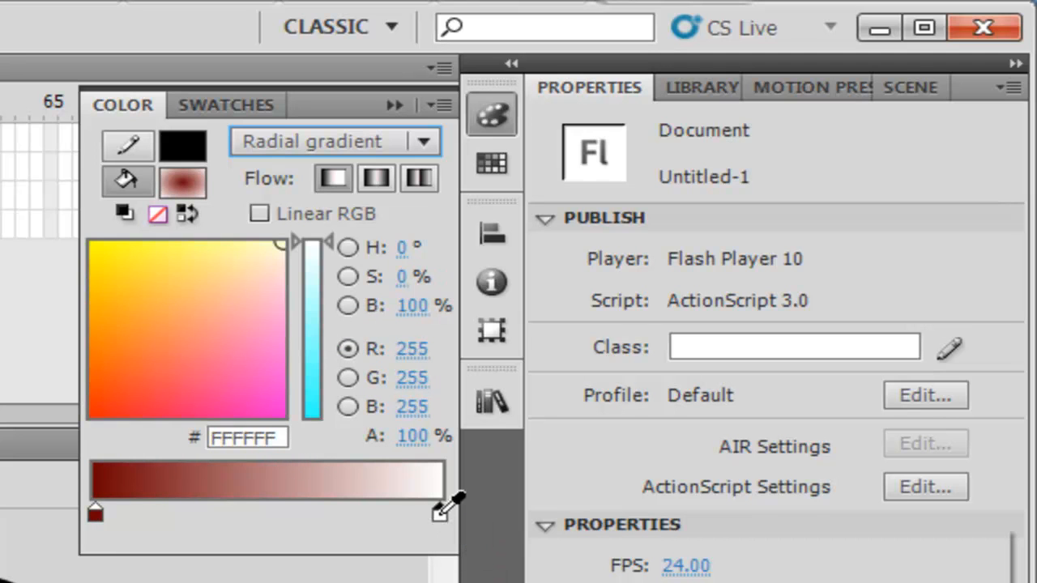
pyautogui.click(94, 514)
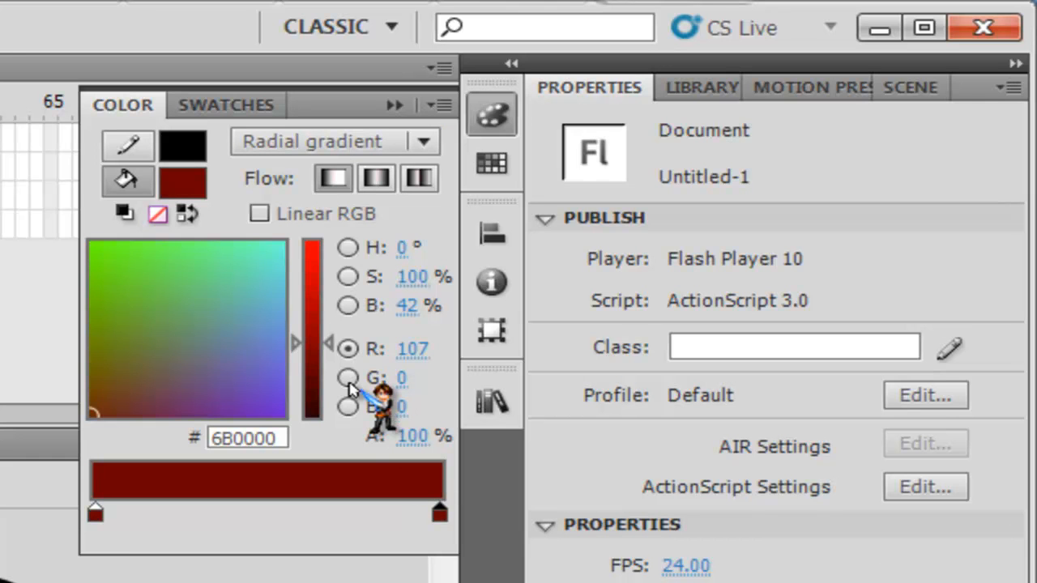
pyautogui.moveTo(327, 346); pyautogui.dragTo(324, 282)
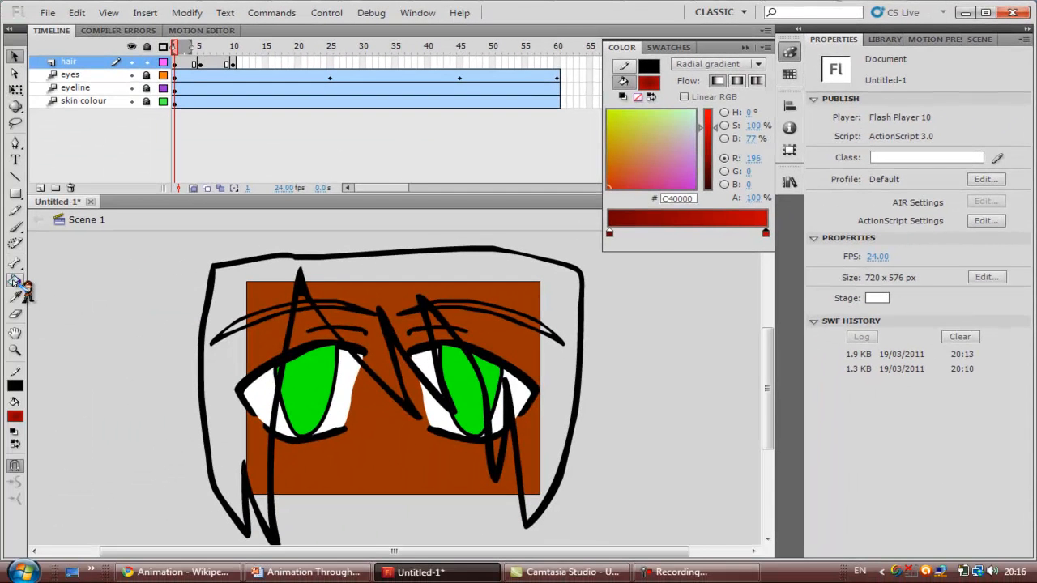
# Fill the hair outlines on frames 1, 5 and 10 with the red radial gradient using the Paint Bucket.
pyautogui.click(16, 281)
pyautogui.click(226, 286)
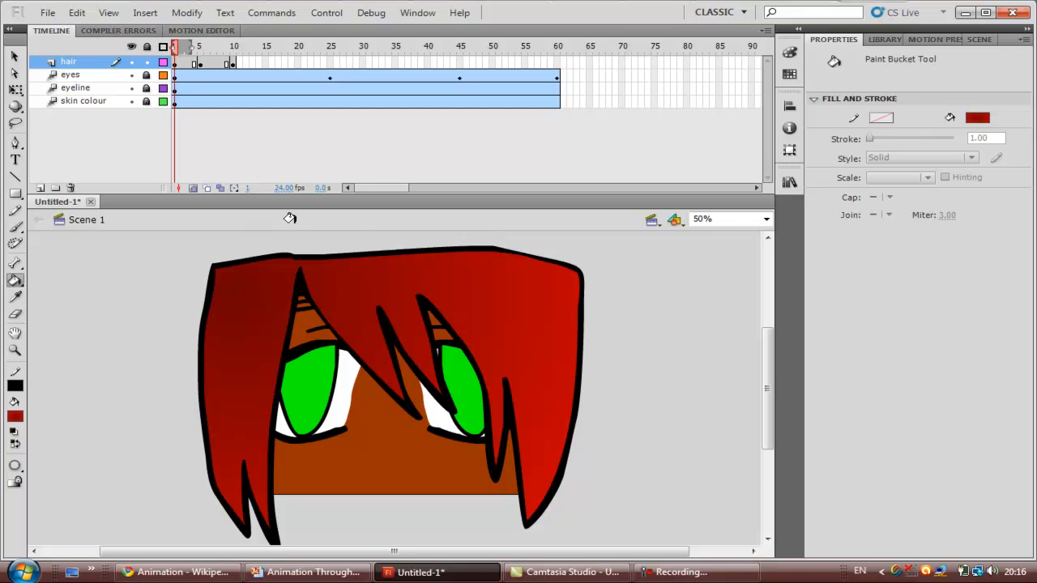
pyautogui.click(201, 63)
pyautogui.click(257, 292)
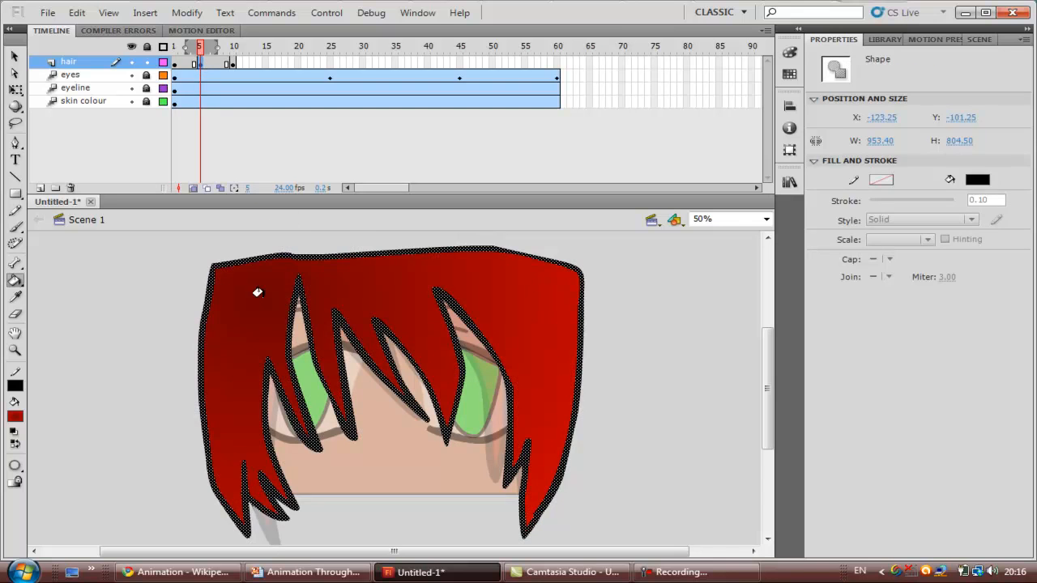
pyautogui.click(234, 64)
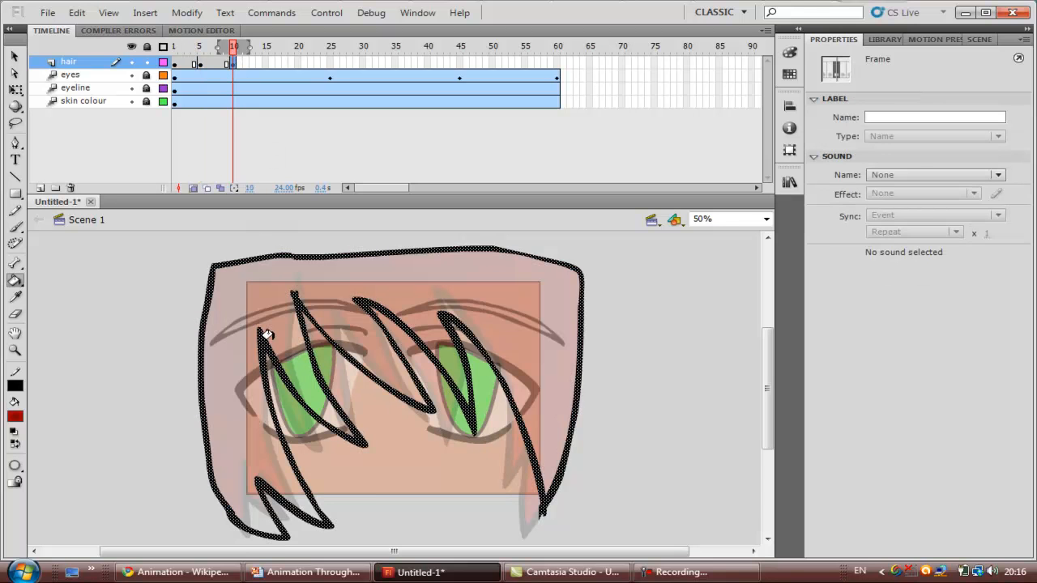
pyautogui.click(237, 290)
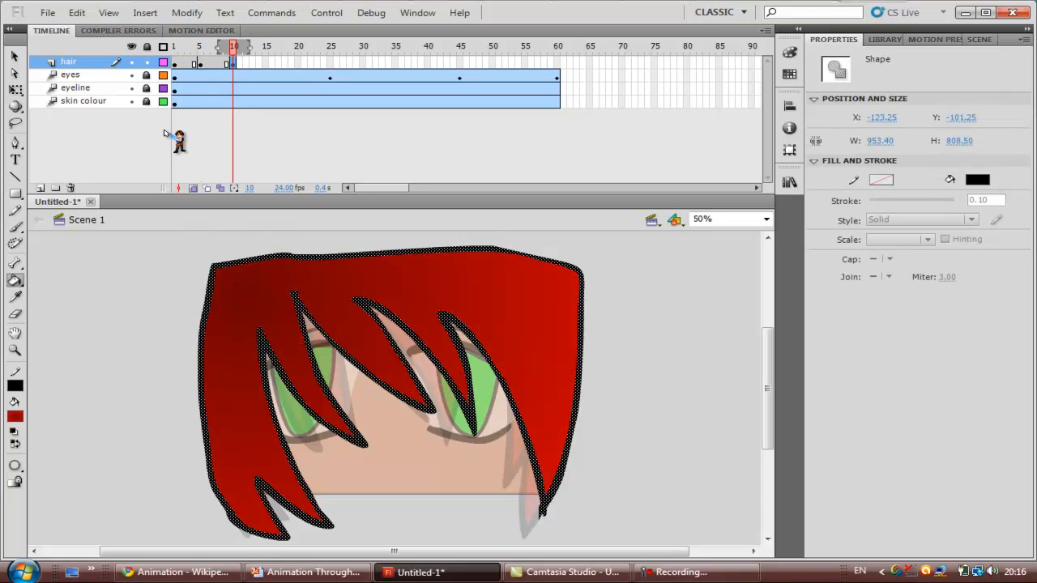
# Convert the hair drawing on frame 1 to a movie clip symbol named hair1.
pyautogui.click(173, 65)
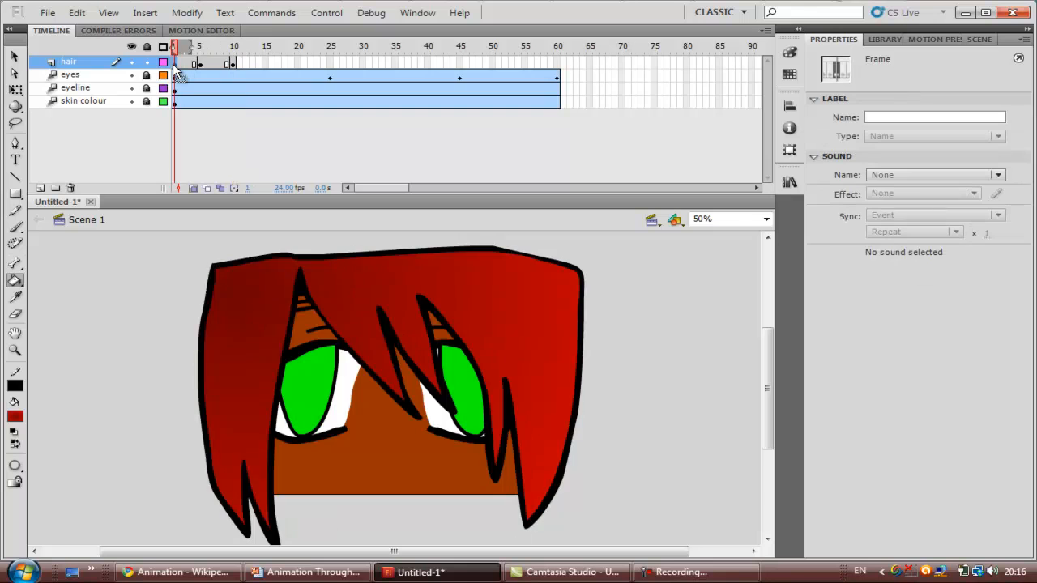
pyautogui.rightClick(271, 319)
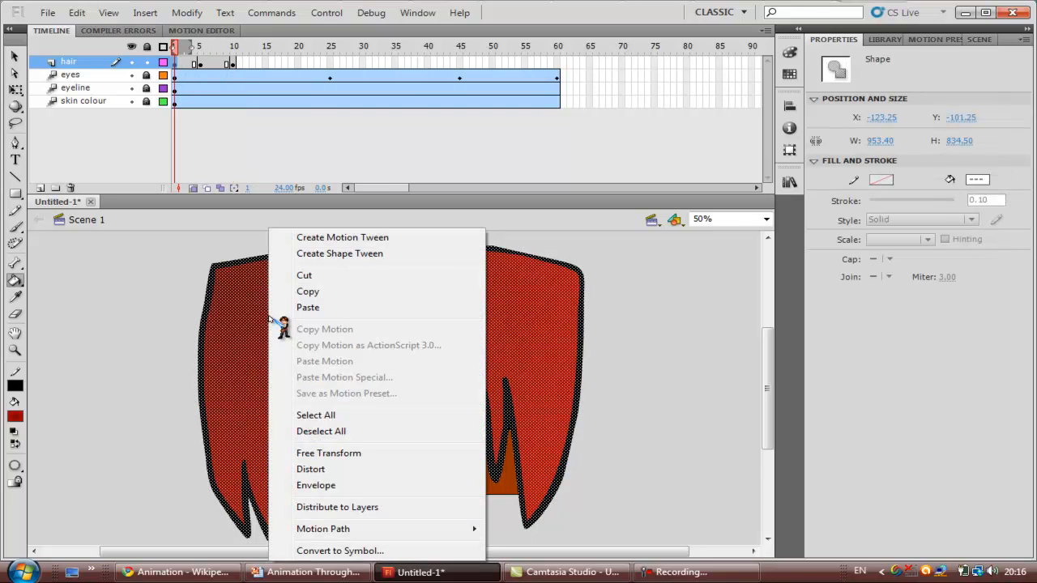
pyautogui.press('Up')
pyautogui.press('Return')
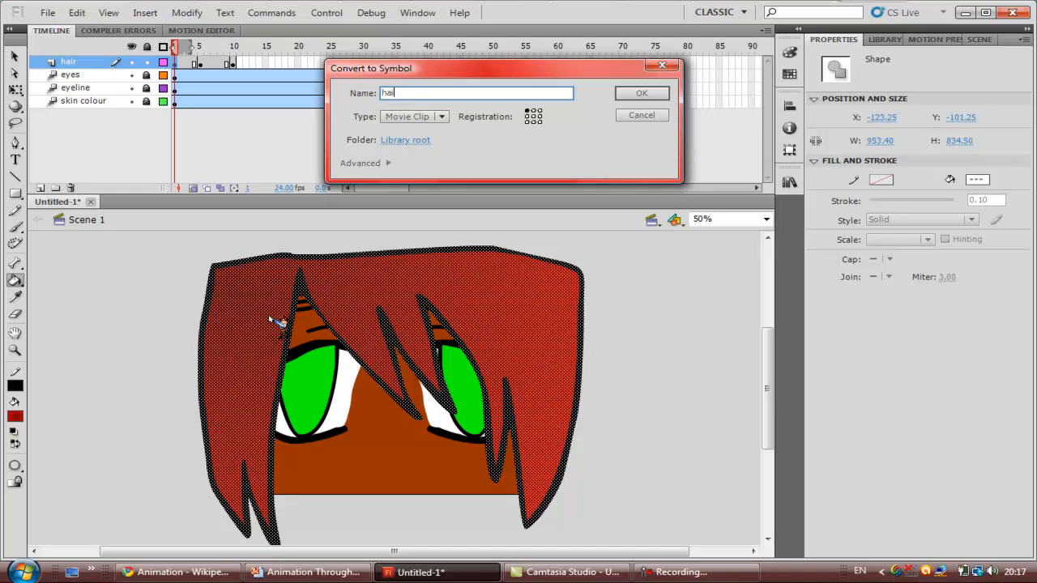
pyautogui.write('hair 1')
pyautogui.press('Return')
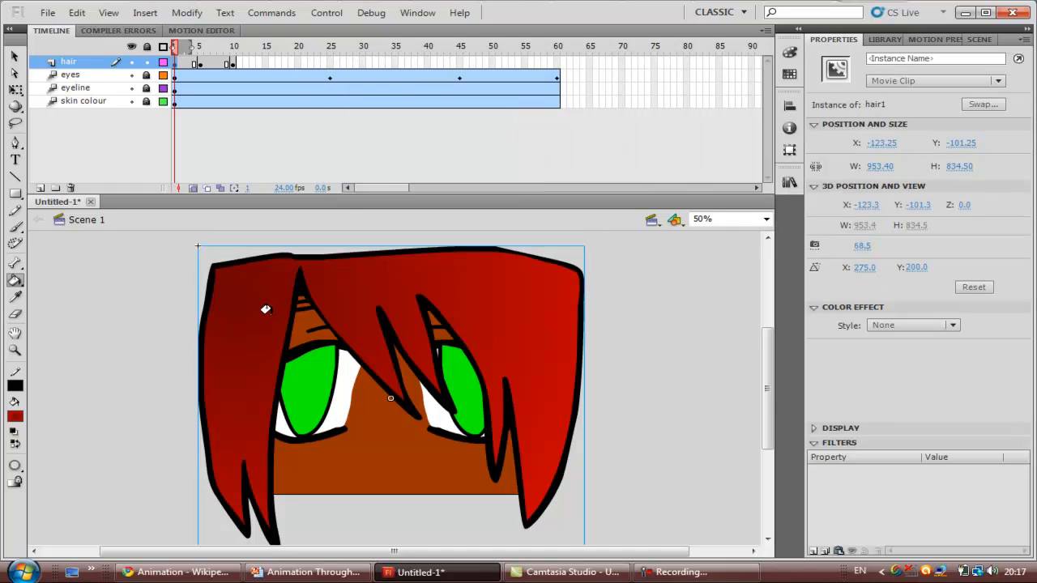
# Convert the hair drawing on frame 5 to a movie clip symbol named hair2.
pyautogui.click(200, 63)
pyautogui.rightClick(210, 334)
pyautogui.click(227, 331)
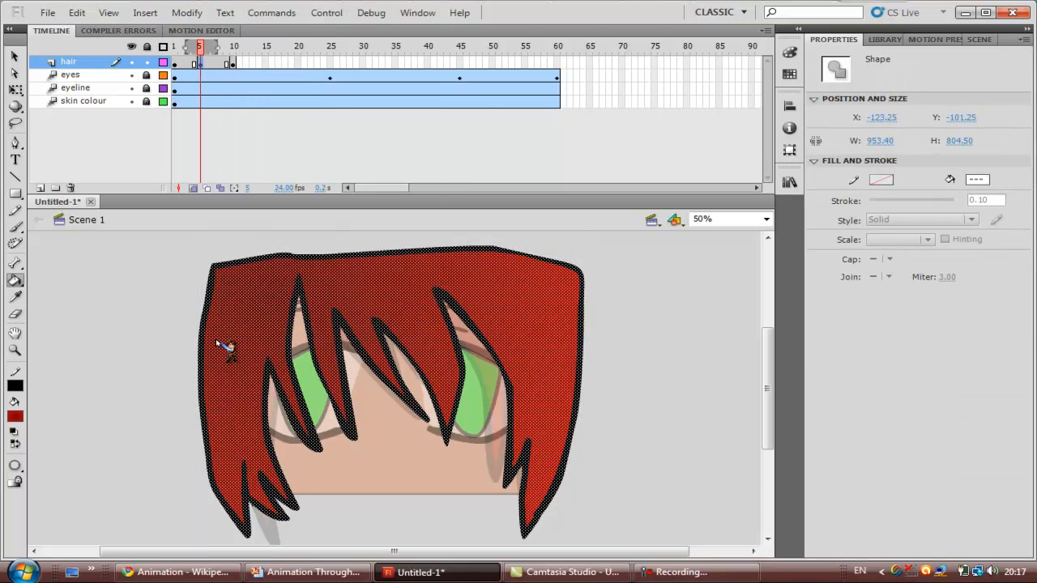
pyautogui.write('hair2')
pyautogui.press('Return')
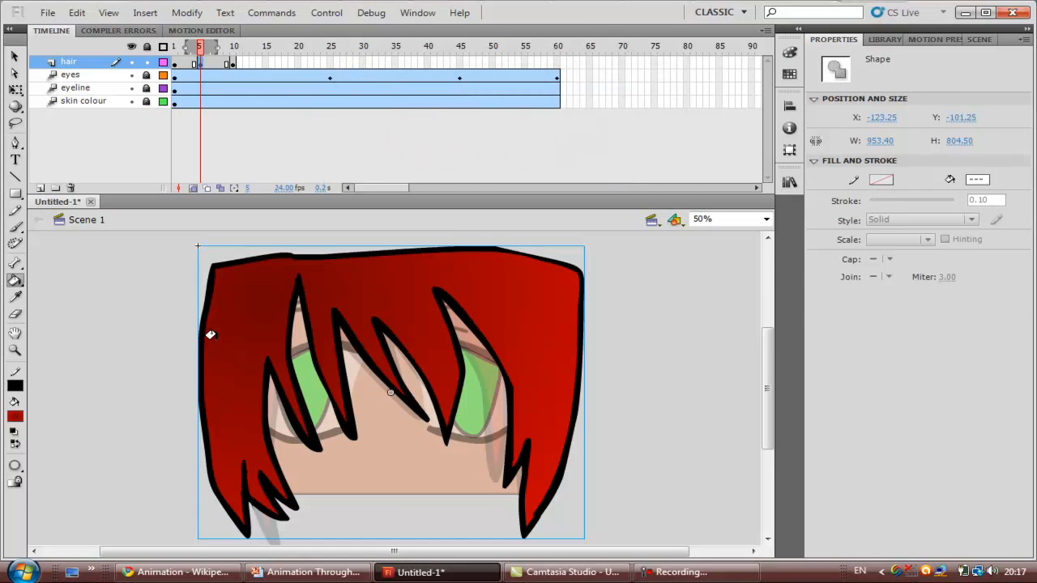
# Convert the hair drawing on frame 10 to a movie clip symbol named hair3.
pyautogui.click(233, 64)
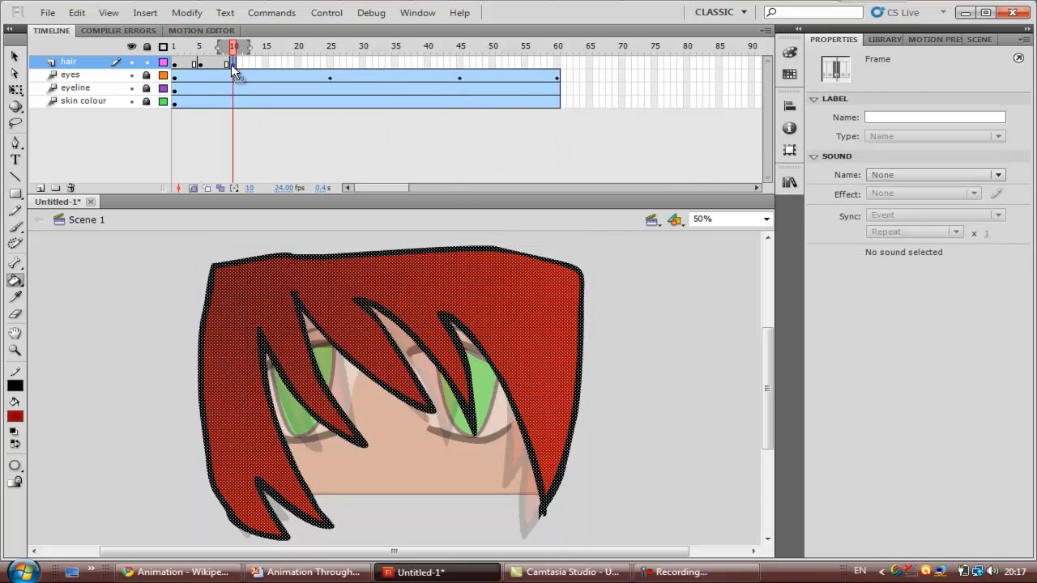
pyautogui.rightClick(232, 65)
pyautogui.press('Up')
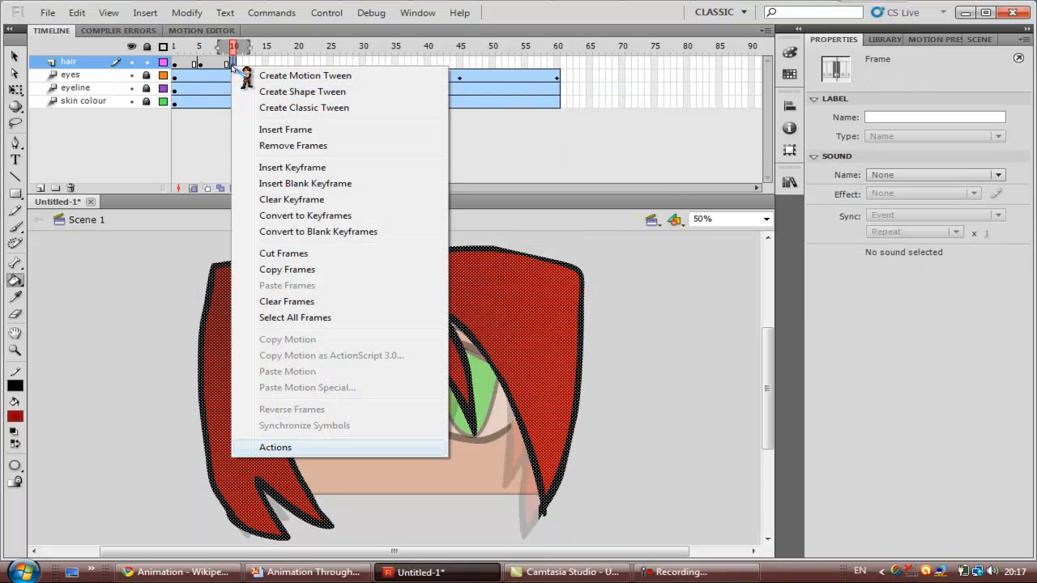
pyautogui.rightClick(199, 341)
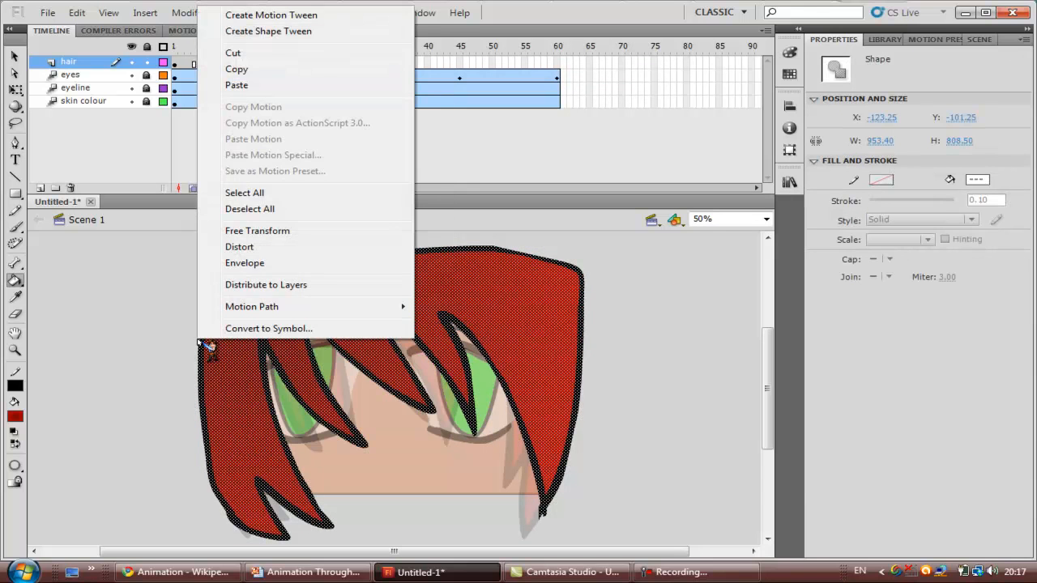
pyautogui.click(192, 333)
pyautogui.rightClick(227, 348)
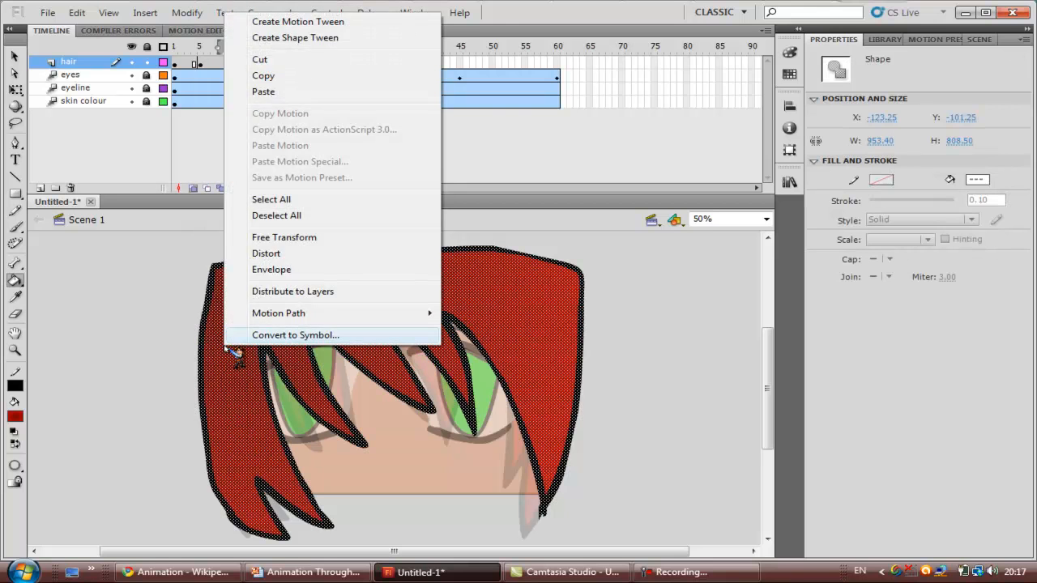
pyautogui.click(243, 340)
pyautogui.write('hair')
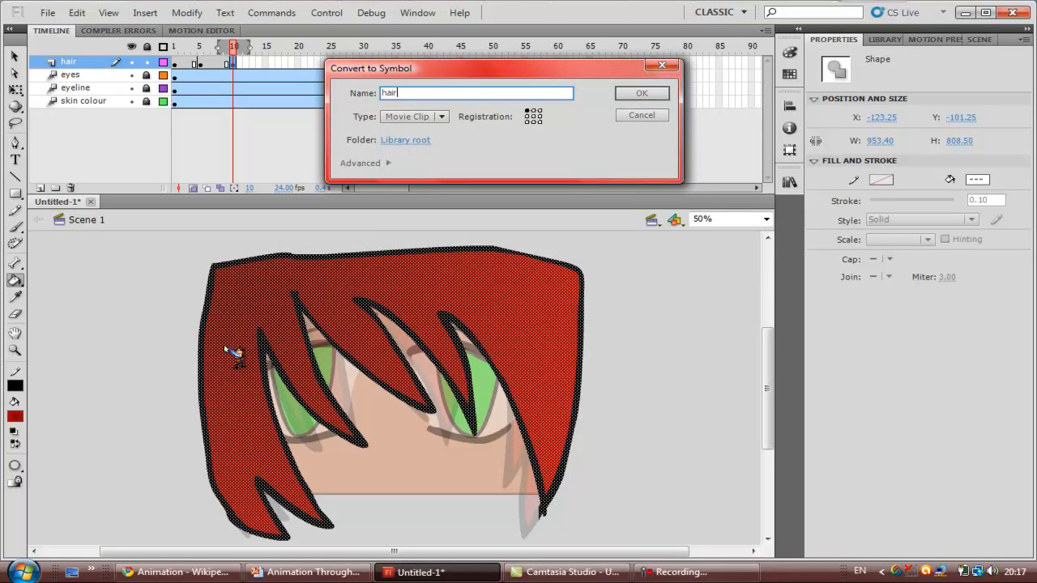
pyautogui.write('3')
pyautogui.press('Return')
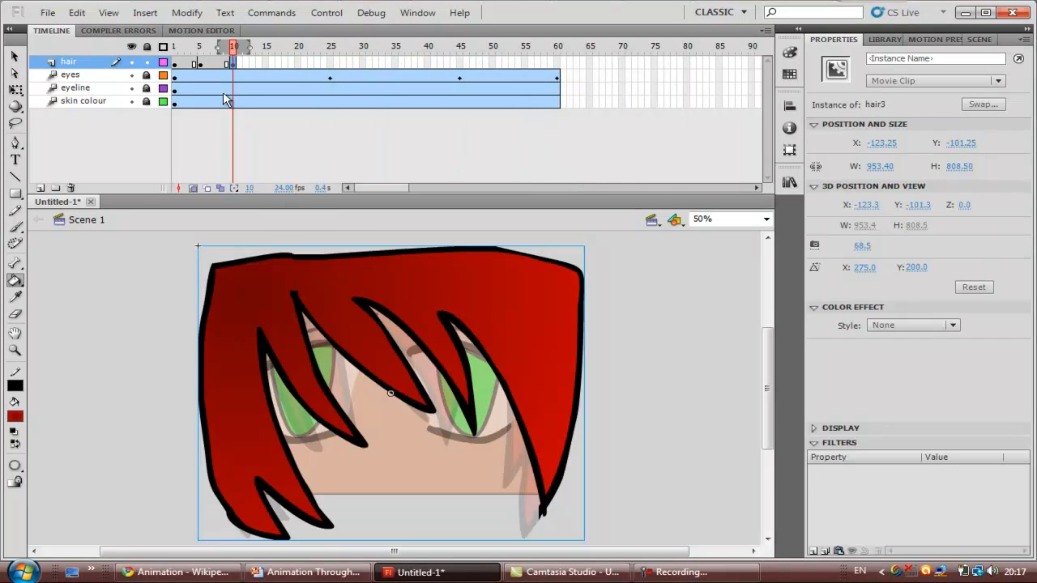
# Copy frames 1 to 10 of the hair layer.
pyautogui.click(177, 65)
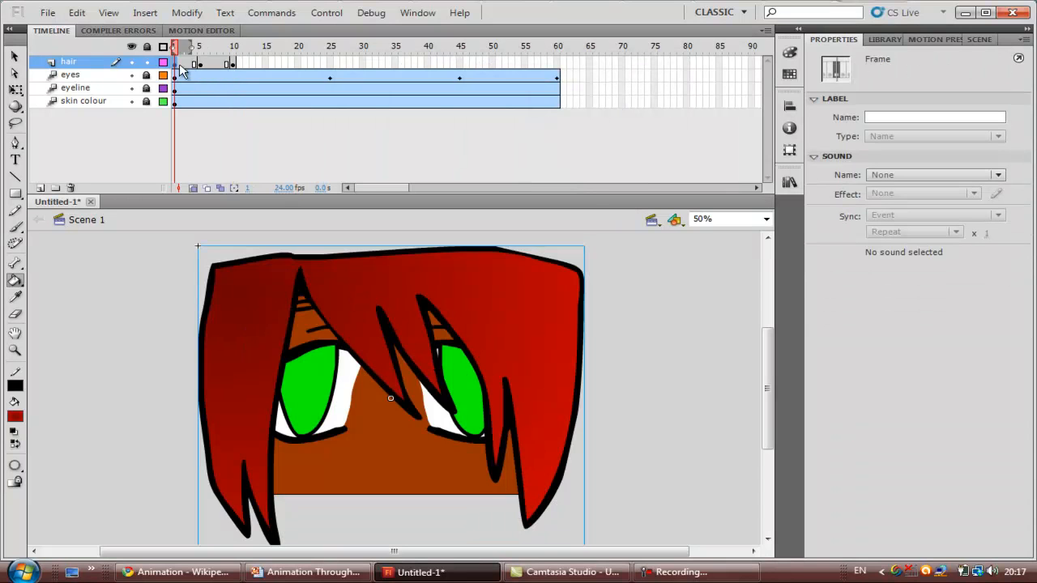
pyautogui.click(233, 64)
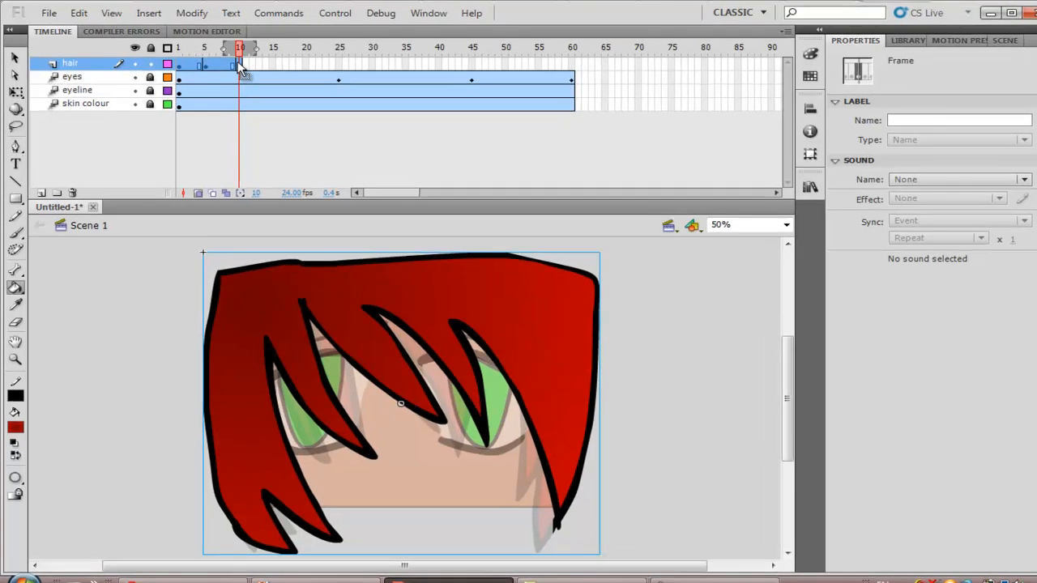
pyautogui.rightClick(232, 64)
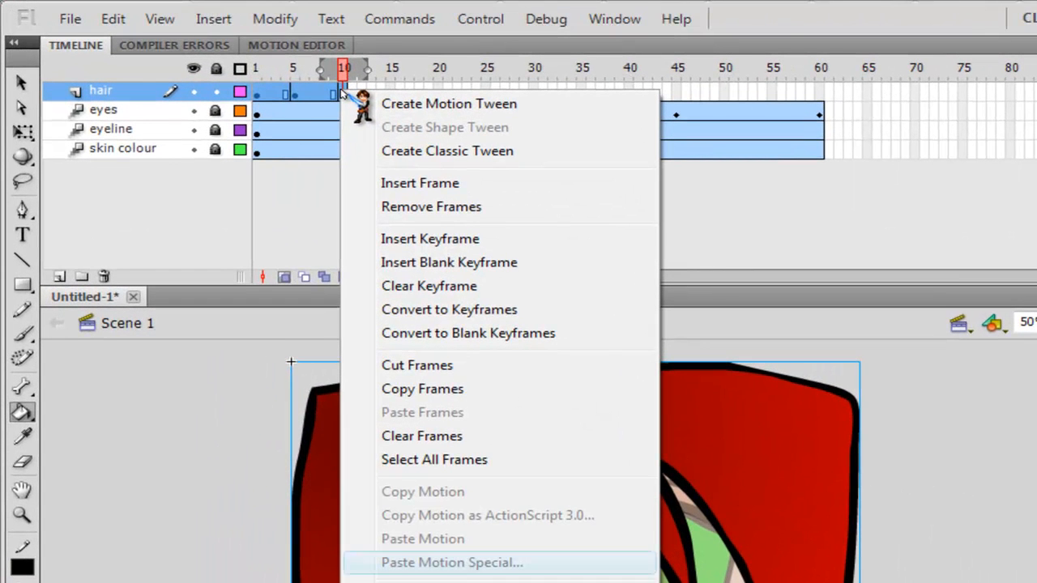
pyautogui.press('Up')
pyautogui.press('Up')
pyautogui.press('Up')
pyautogui.press('Up')
pyautogui.press('Up')
pyautogui.press('Up')
pyautogui.press('Up')
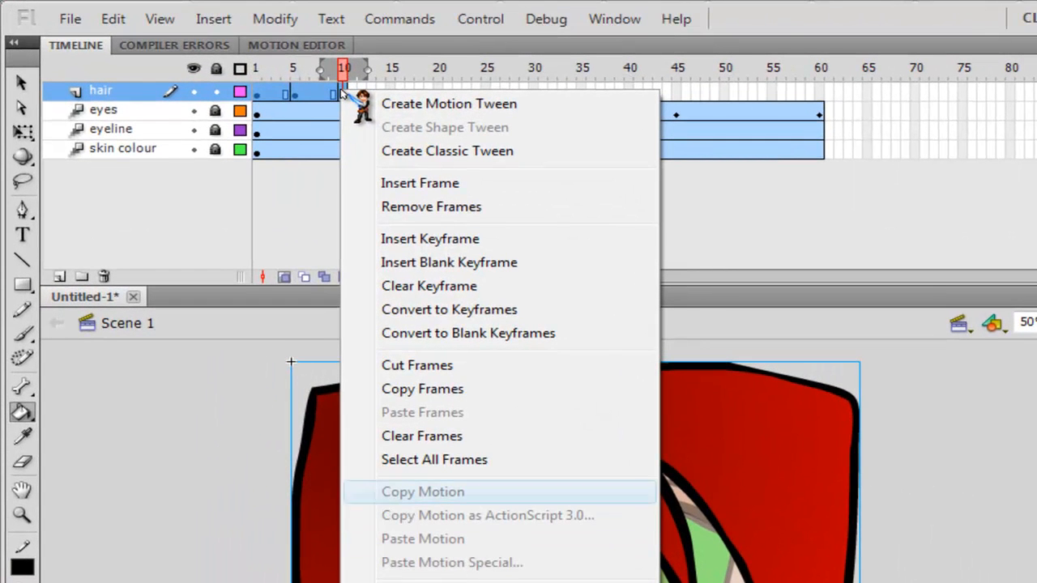
pyautogui.press('Return')
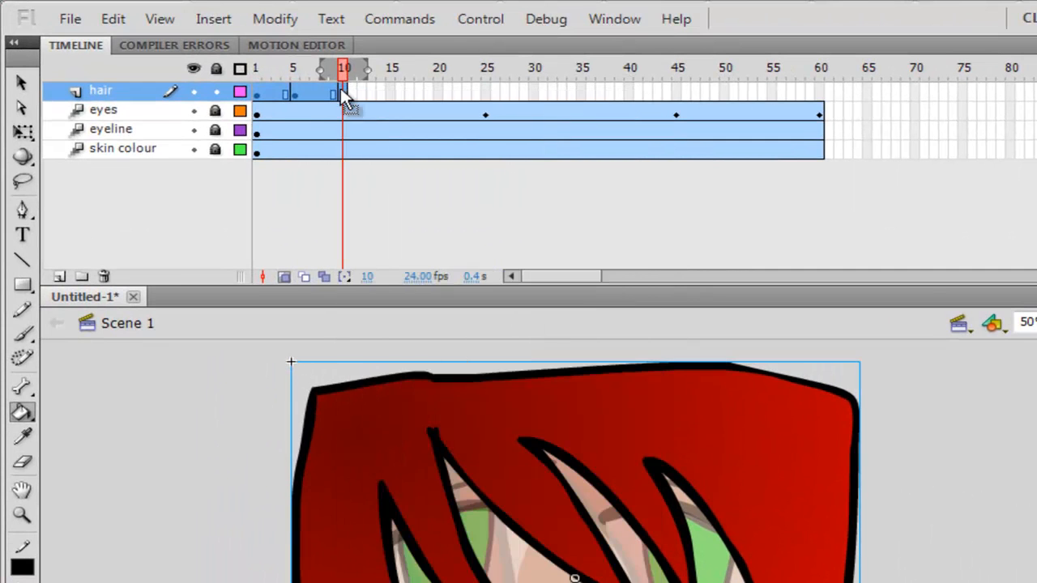
# Paste the copied hair frames at frame 15 of the hair layer.
pyautogui.rightClick(391, 91)
pyautogui.press('Down')
pyautogui.press('Down')
pyautogui.press('Down')
pyautogui.press('Down')
pyautogui.press('Down')
pyautogui.press('Down')
pyautogui.press('Down')
pyautogui.press('Down')
pyautogui.press('Down')
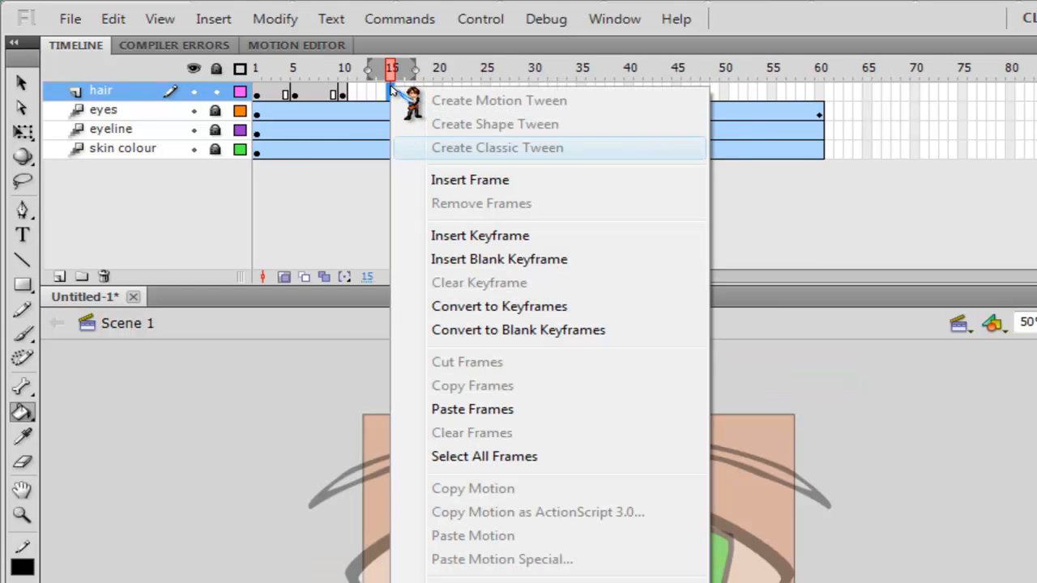
pyautogui.press('Down')
pyautogui.press('Down')
pyautogui.press('Down')
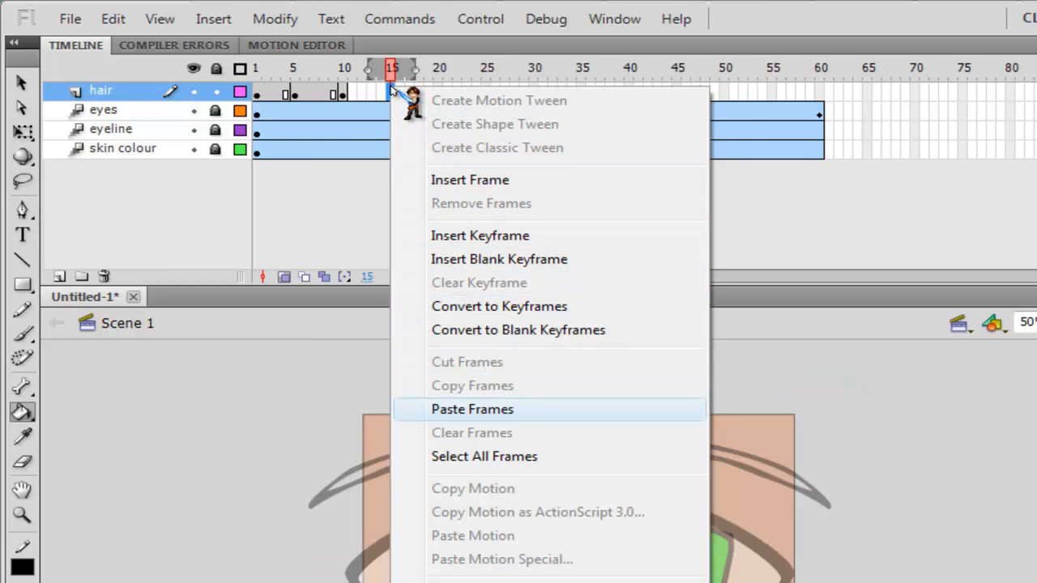
pyautogui.press('Return')
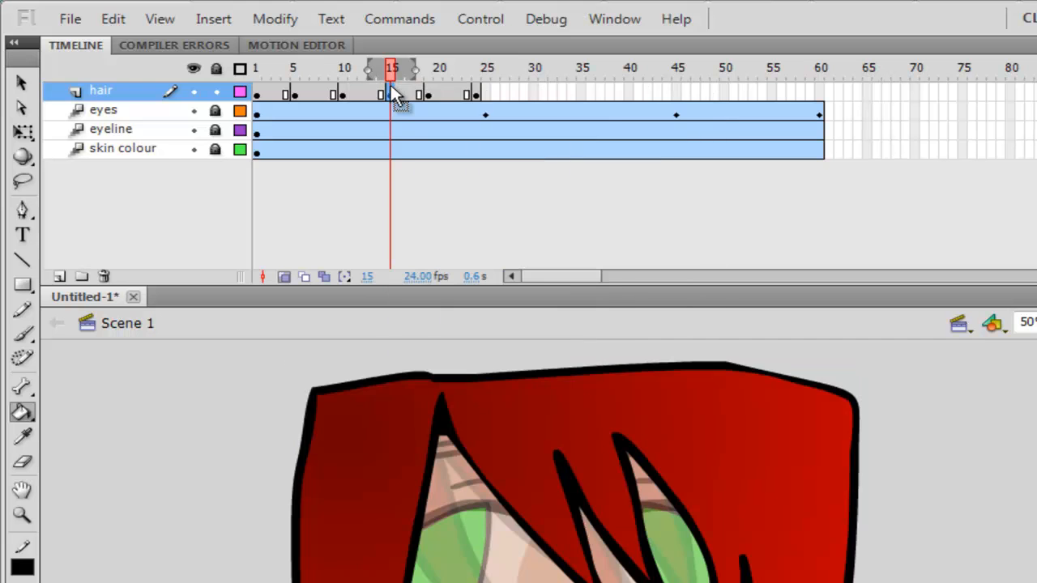
# Paste the copied hair frames again at frame 30 of the hair layer.
pyautogui.rightClick(533, 92)
pyautogui.press('Down')
pyautogui.press('Down')
pyautogui.press('Down')
pyautogui.press('Down')
pyautogui.press('Down')
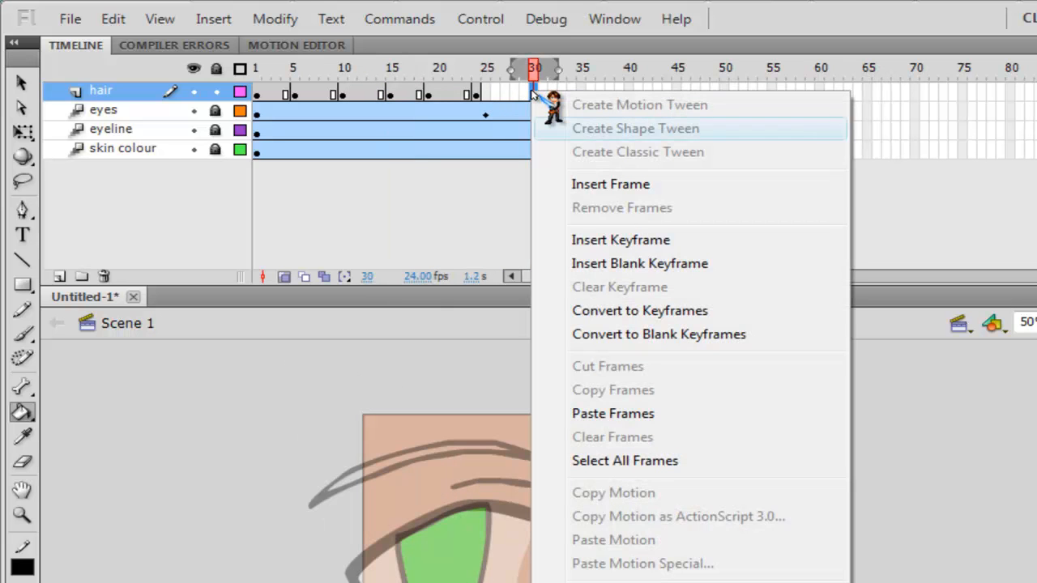
pyautogui.press('Down')
pyautogui.press('Down')
pyautogui.press('Down')
pyautogui.press('Down')
pyautogui.press('Down')
pyautogui.press('Down')
pyautogui.press('Down')
pyautogui.press('Down')
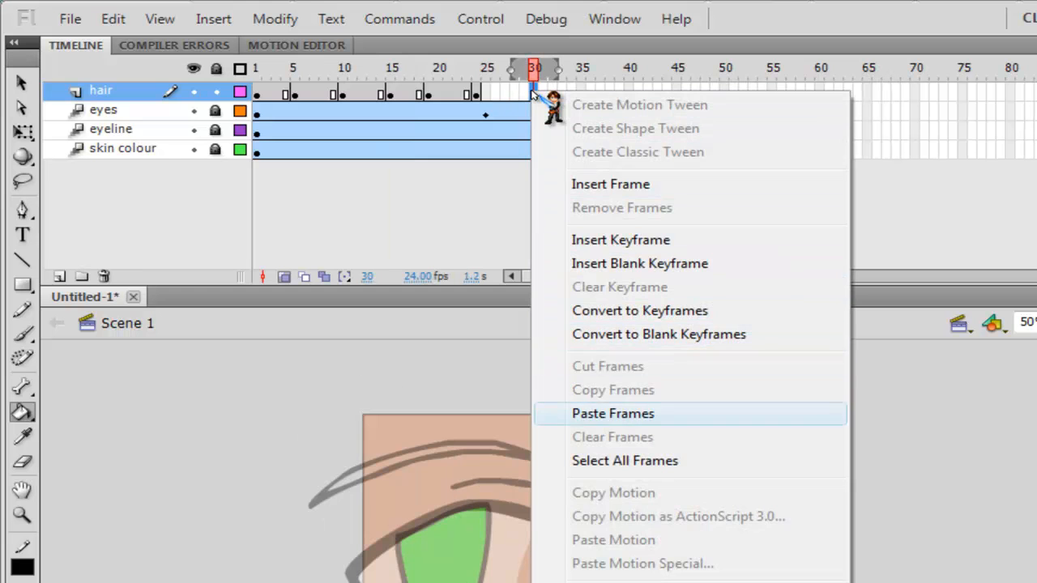
pyautogui.press('Return')
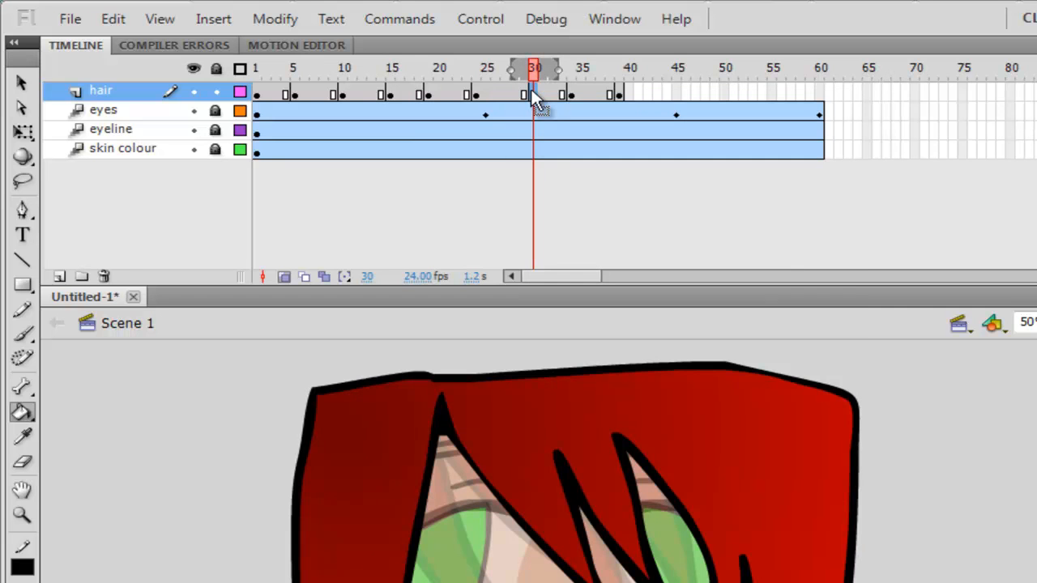
# Paste the copied hair frames once more at frame 45 of the hair layer.
pyautogui.rightClick(678, 93)
pyautogui.press('Down')
pyautogui.press('Down')
pyautogui.press('Down')
pyautogui.press('Down')
pyautogui.press('Down')
pyautogui.press('Down')
pyautogui.press('Down')
pyautogui.press('Down')
pyautogui.press('Down')
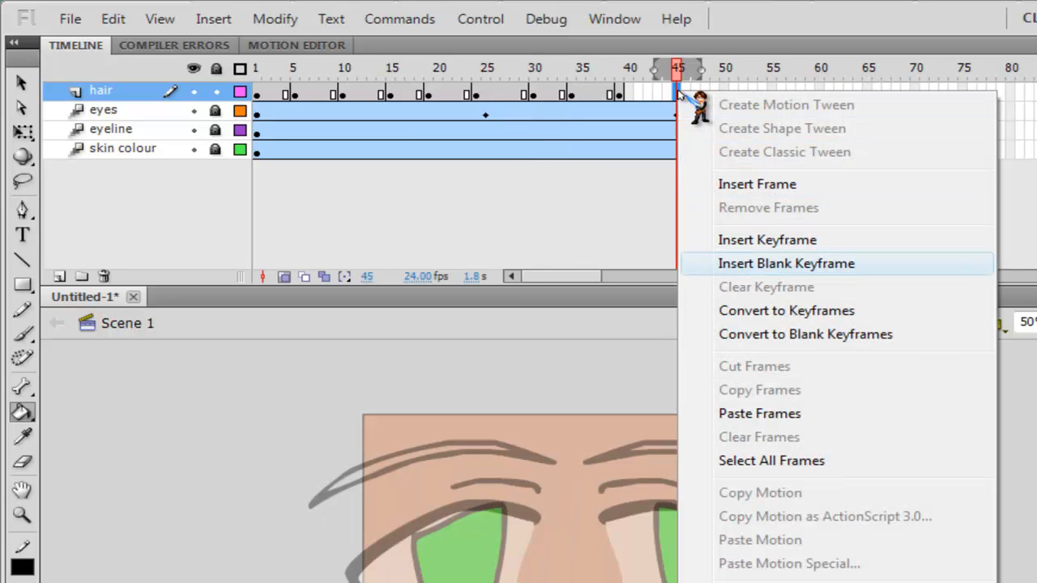
pyautogui.press('Down')
pyautogui.press('Down')
pyautogui.press('Down')
pyautogui.press('Down')
pyautogui.press('Return')
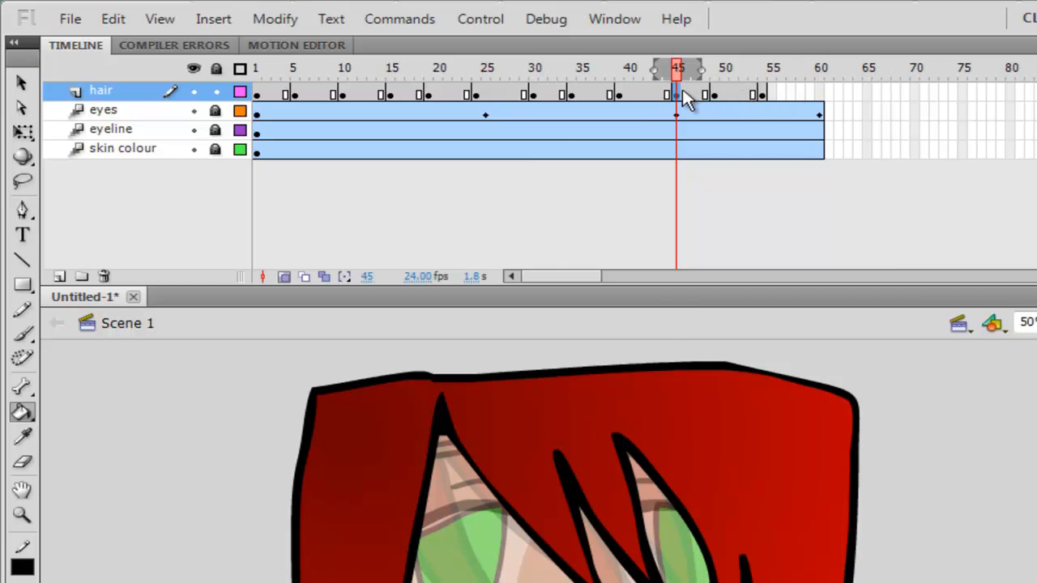
# Copy the hair keyframe at frame 45 and paste it at frame 60.
pyautogui.press(',')
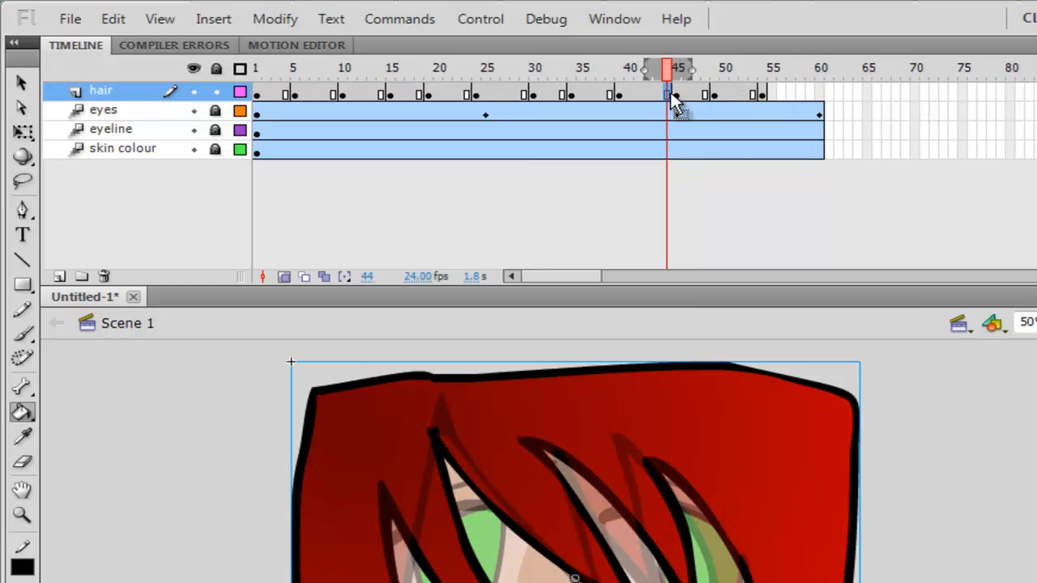
pyautogui.rightClick(674, 93)
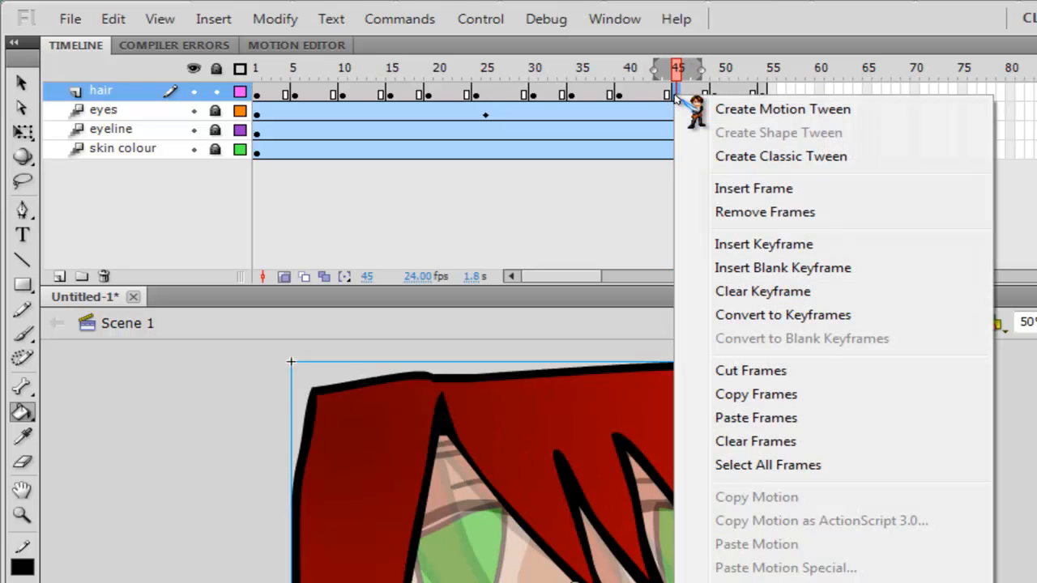
pyautogui.click(756, 394)
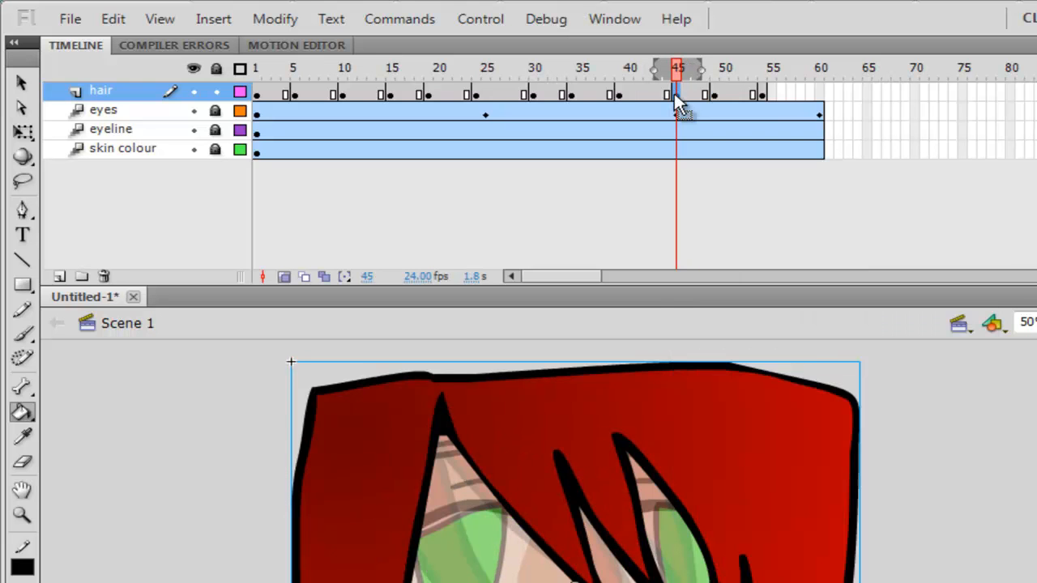
pyautogui.rightClick(820, 96)
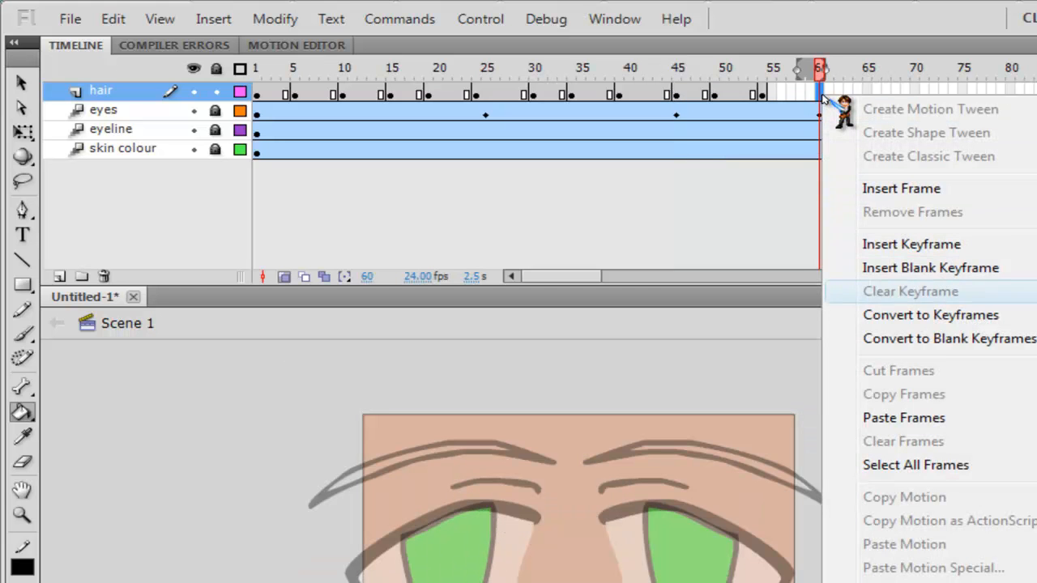
pyautogui.click(904, 417)
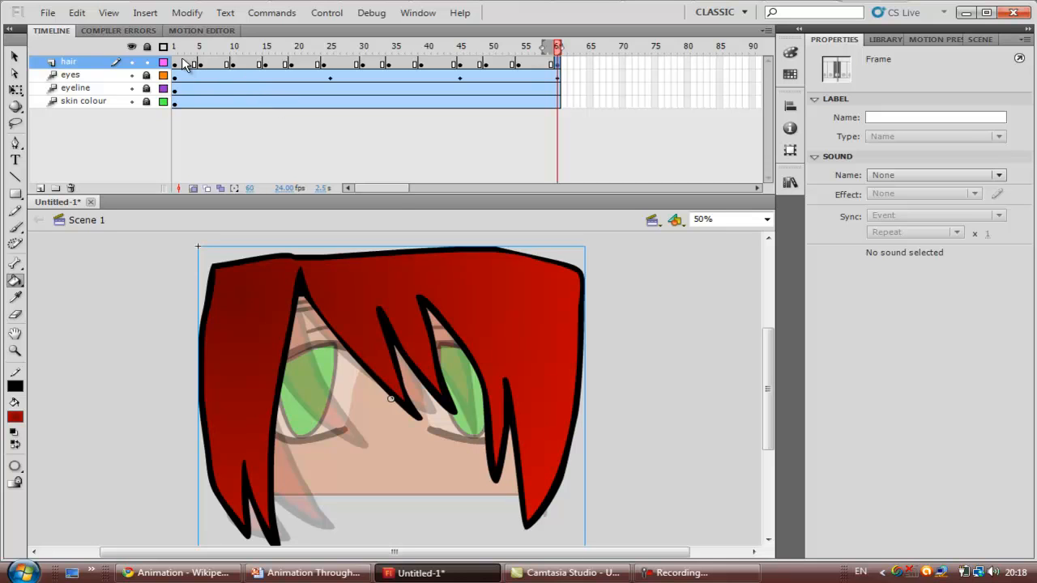
# Create motion tweens on the hair layer's spans starting at frames 1, 5, 10 and 15.
pyautogui.click(188, 66)
pyautogui.rightClick(187, 66)
pyautogui.click(189, 72)
pyautogui.rightClick(213, 67)
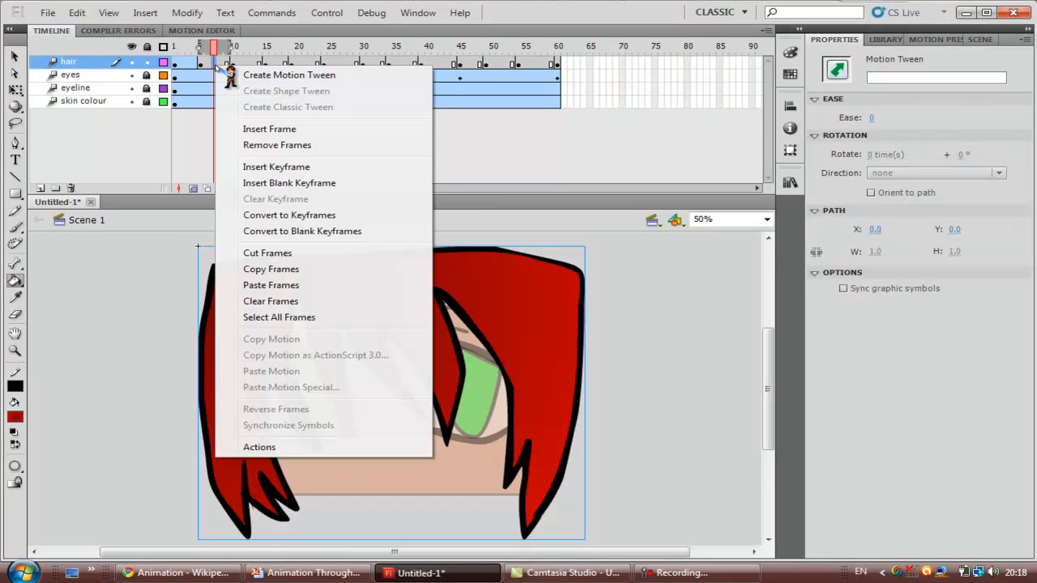
pyautogui.click(225, 72)
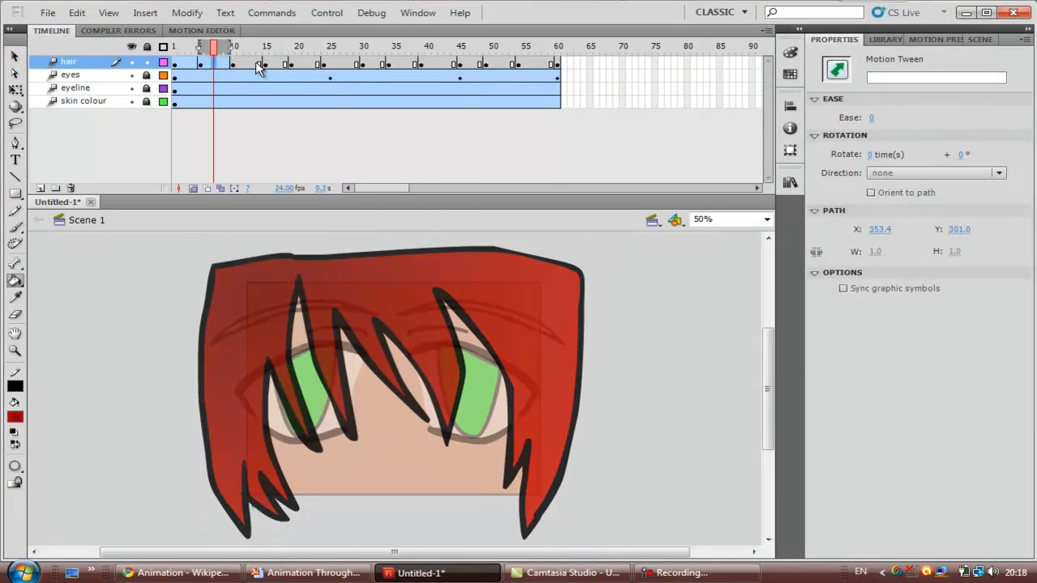
pyautogui.rightClick(252, 66)
pyautogui.click(256, 68)
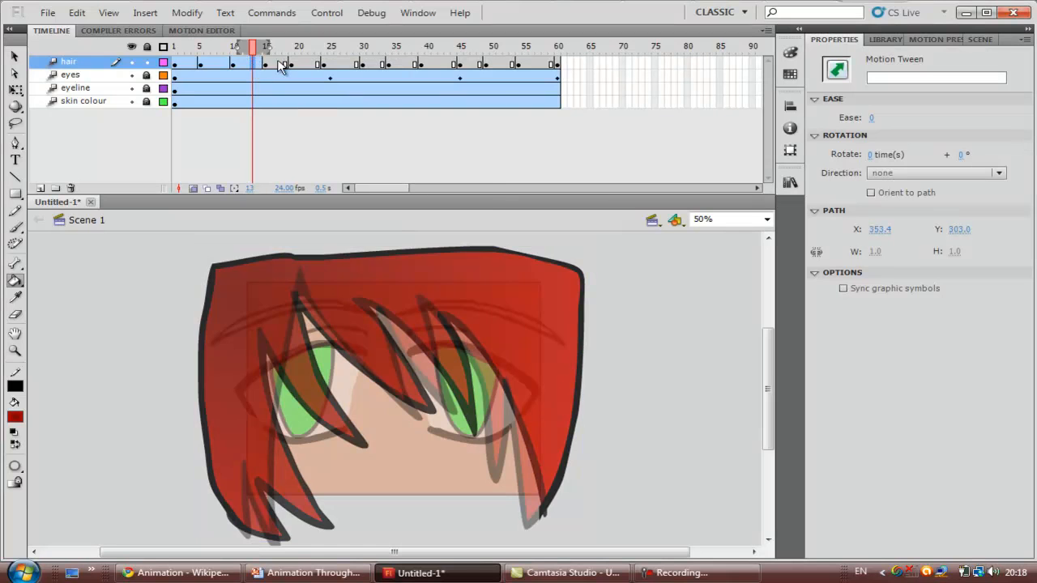
pyautogui.rightClick(280, 67)
pyautogui.click(282, 66)
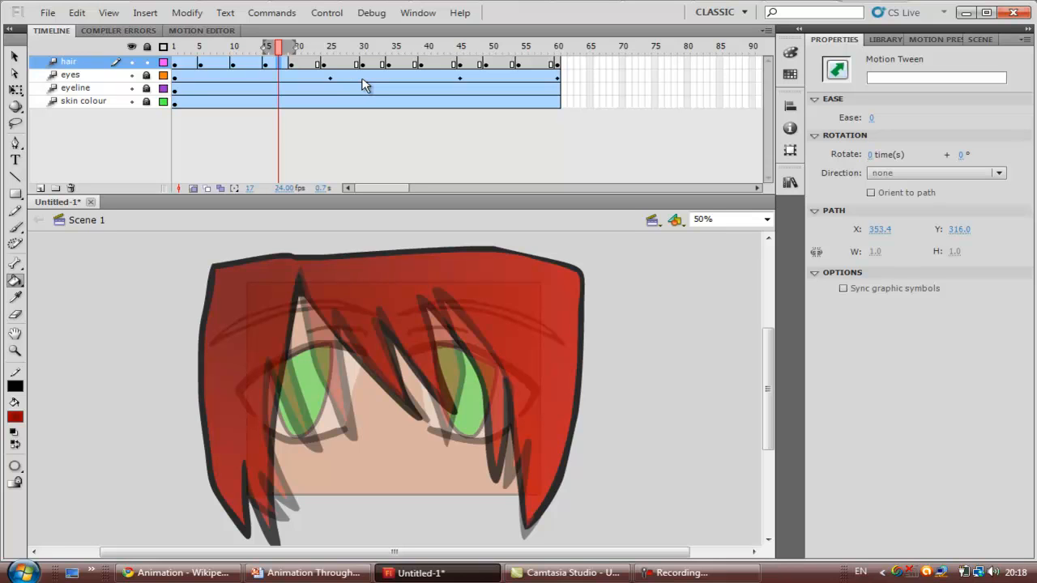
# Create motion tweens on the hair layer's spans starting at frames 19, 24, 30 and 34.
pyautogui.rightClick(306, 67)
pyautogui.press('Escape')
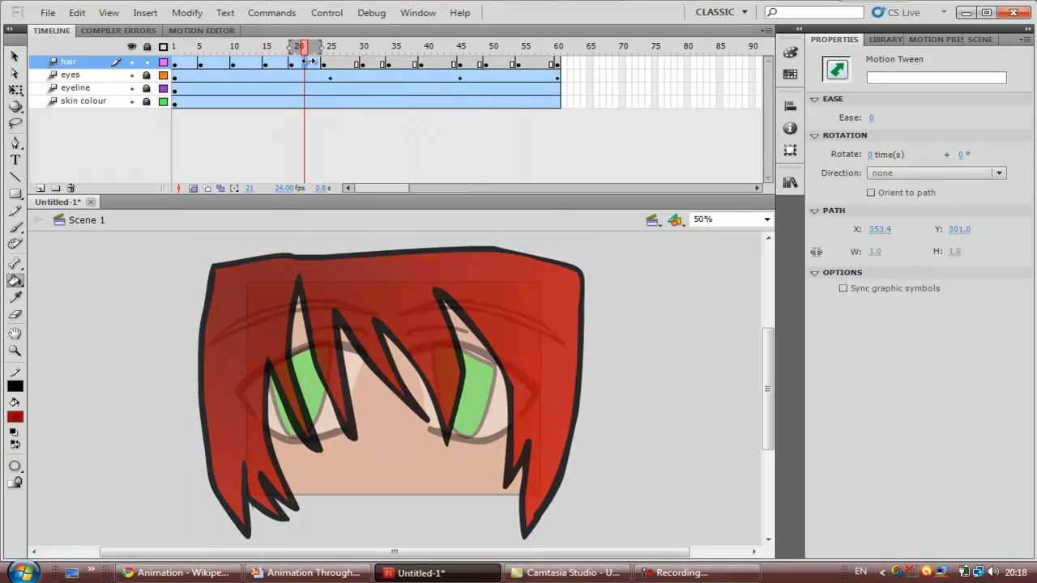
pyautogui.rightClick(343, 67)
pyautogui.press('Escape')
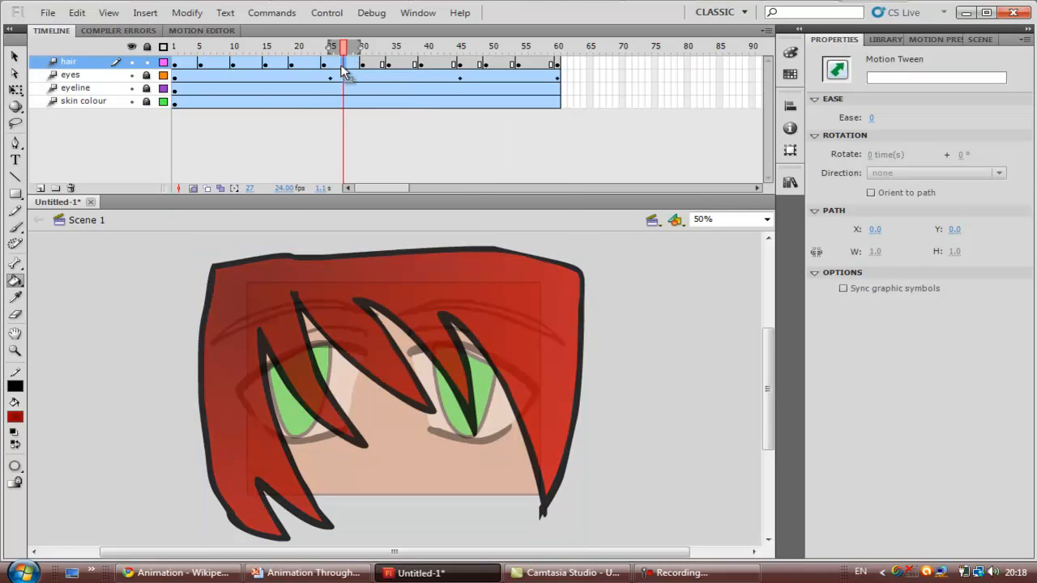
pyautogui.rightClick(377, 64)
pyautogui.press('Escape')
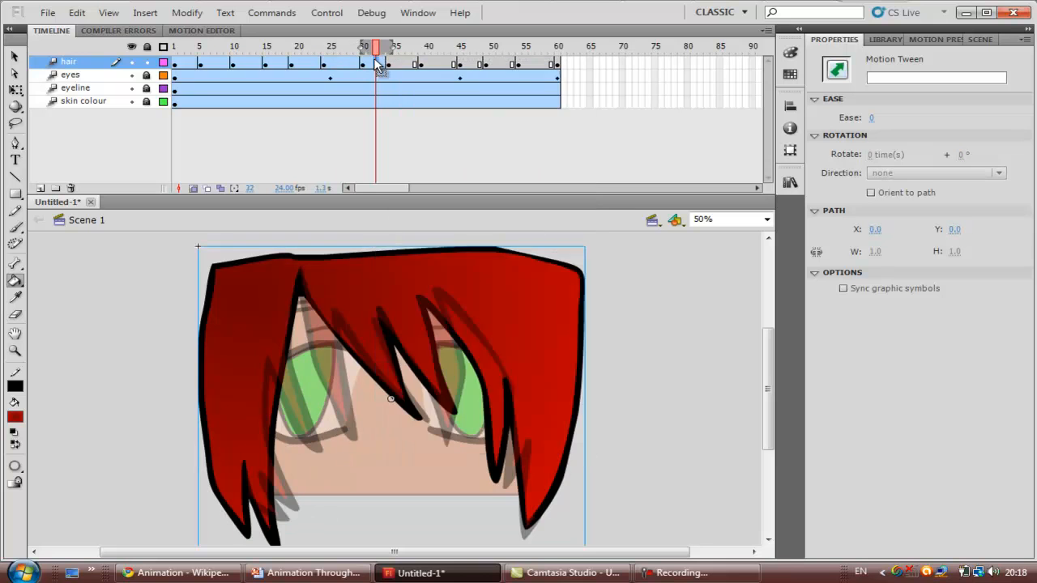
pyautogui.rightClick(403, 66)
pyautogui.press('Escape')
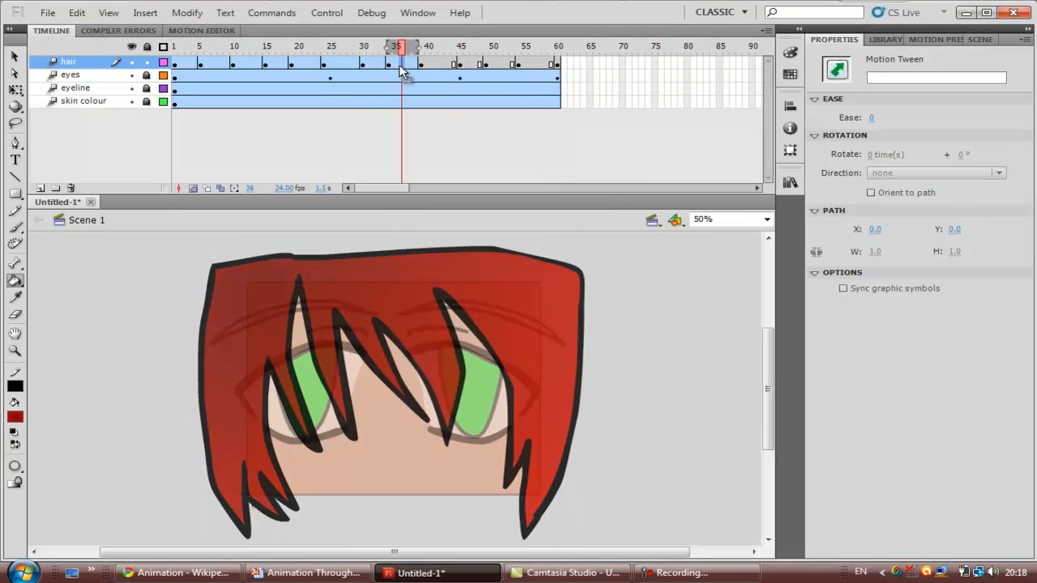
# Create motion tweens on the hair layer's spans starting at frames 39, 45, 49 and 54.
pyautogui.rightClick(434, 69)
pyautogui.press('Escape')
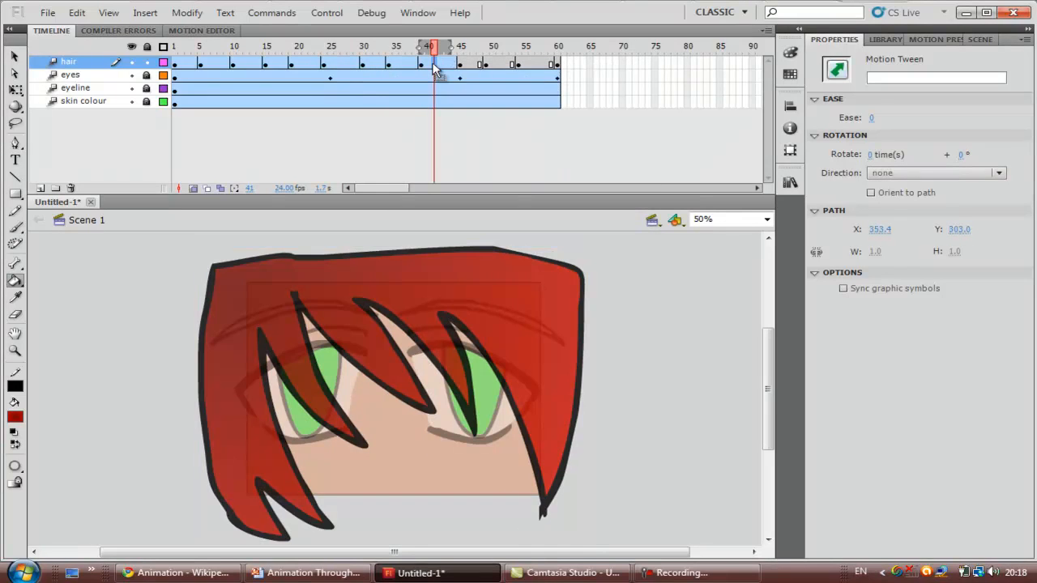
pyautogui.rightClick(467, 71)
pyautogui.press('Escape')
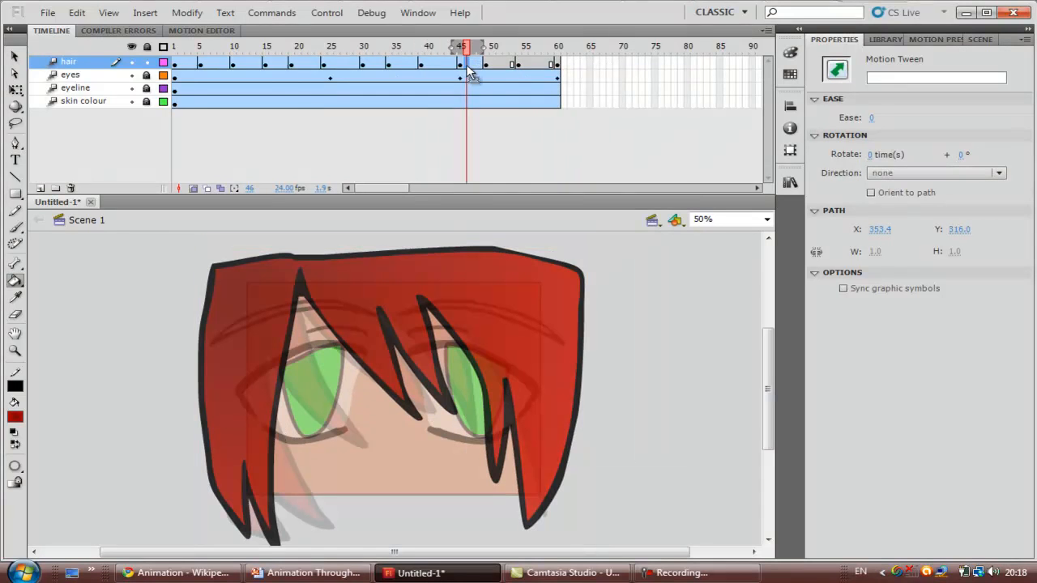
pyautogui.rightClick(499, 70)
pyautogui.press('Escape')
pyautogui.rightClick(538, 70)
pyautogui.press('Escape')
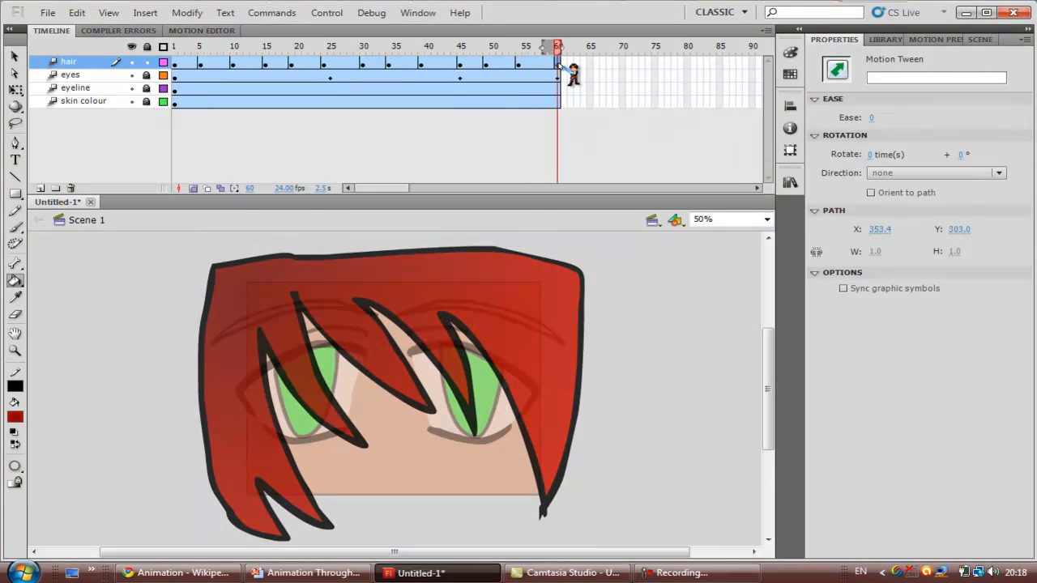
# Test the movie to preview the tweened hair and eyes, and close the preview window.
pyautogui.rightClick(558, 64)
pyautogui.press('Escape')
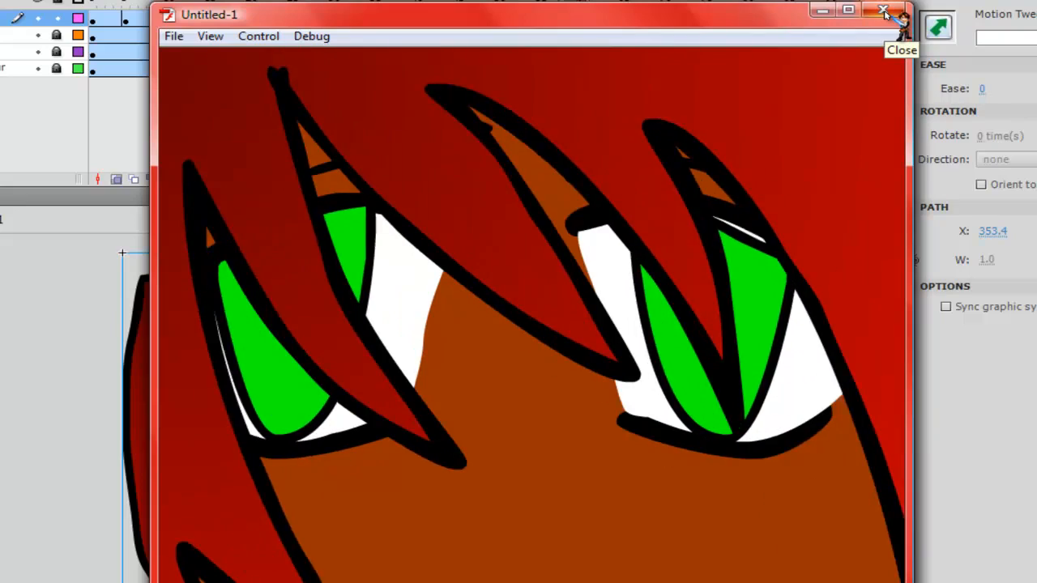
pyautogui.click(885, 12)
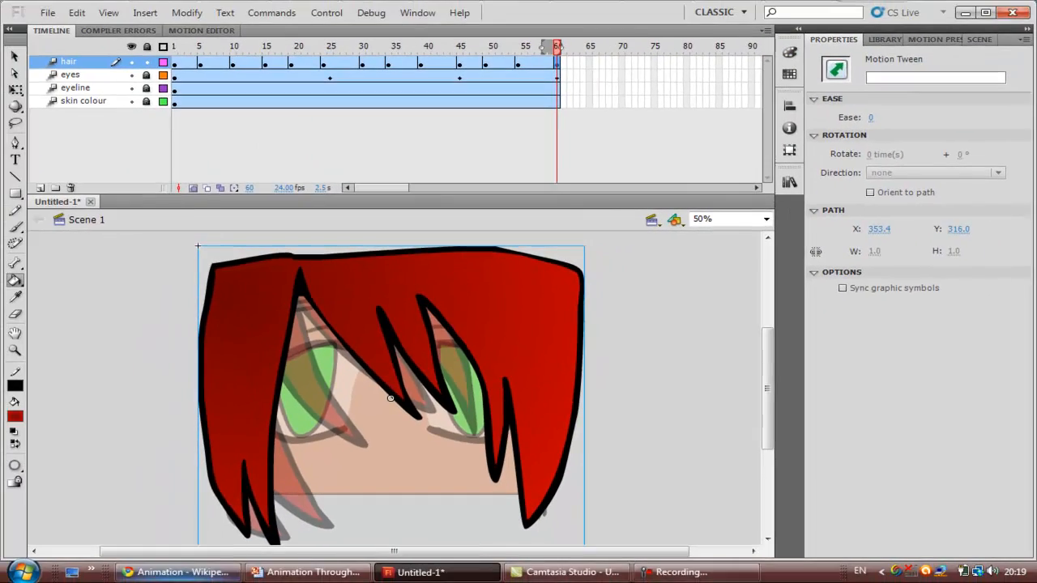
# Switch to Google Chrome and watch the PracticingDifferentTechniques Flash animation from the open deviantART profile.
pyautogui.click(177, 572)
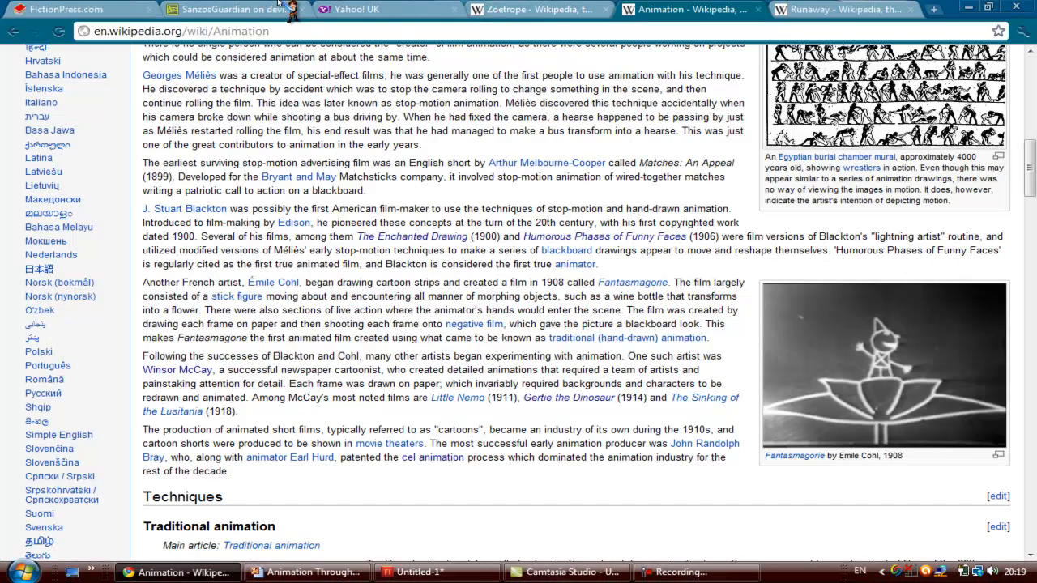
pyautogui.click(274, 10)
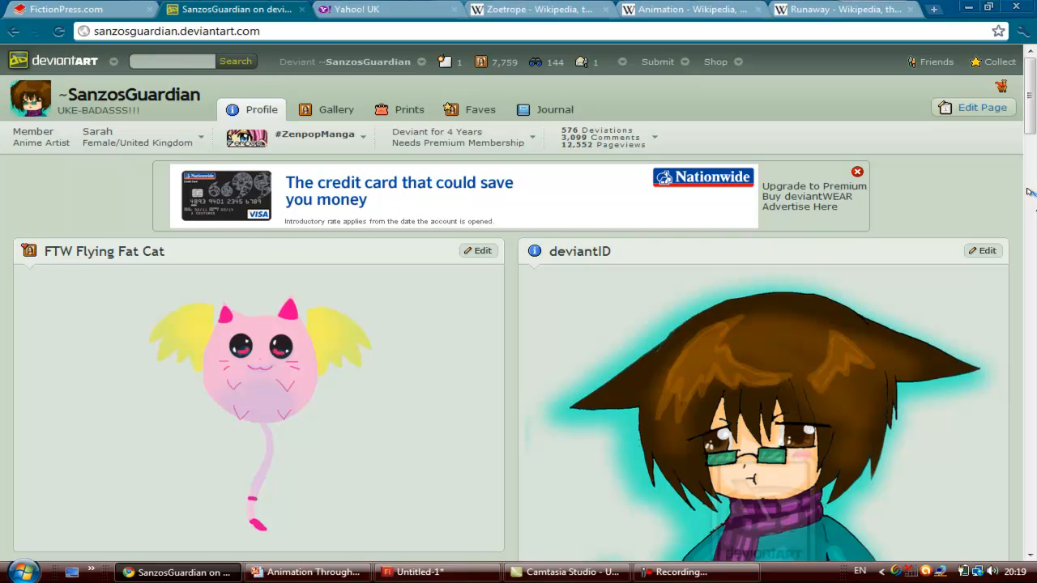
pyautogui.scroll(-7, 1029, 194)
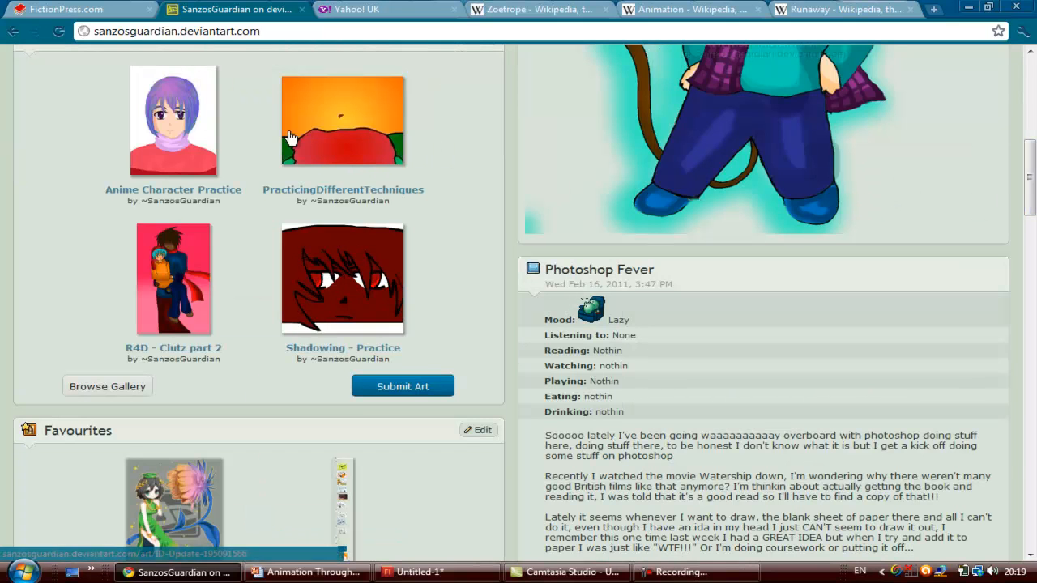
pyautogui.click(329, 131)
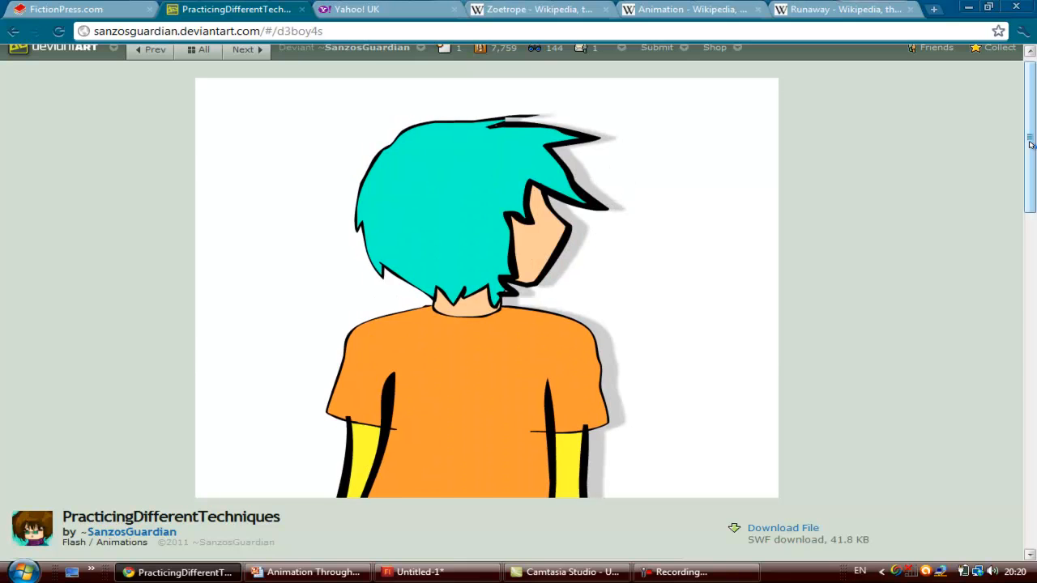
pyautogui.scroll(-2, 823, 440)
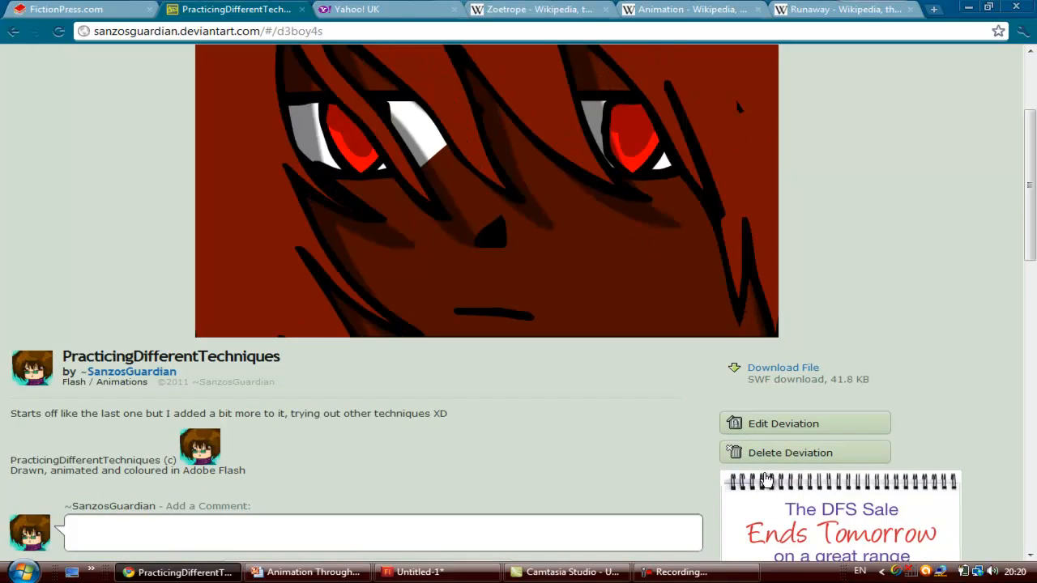
pyautogui.moveTo(701, 577)
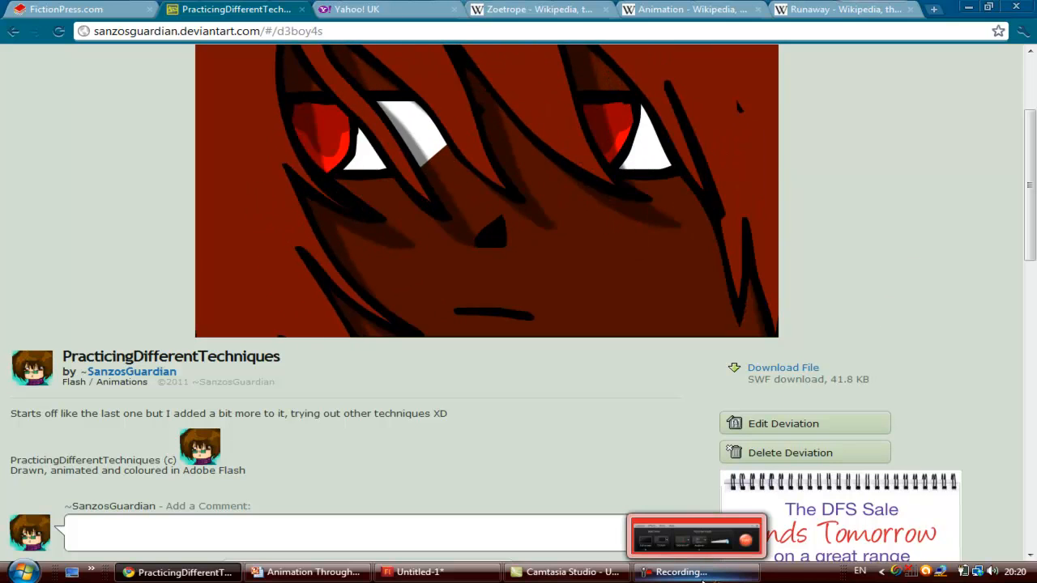
pyautogui.click(702, 576)
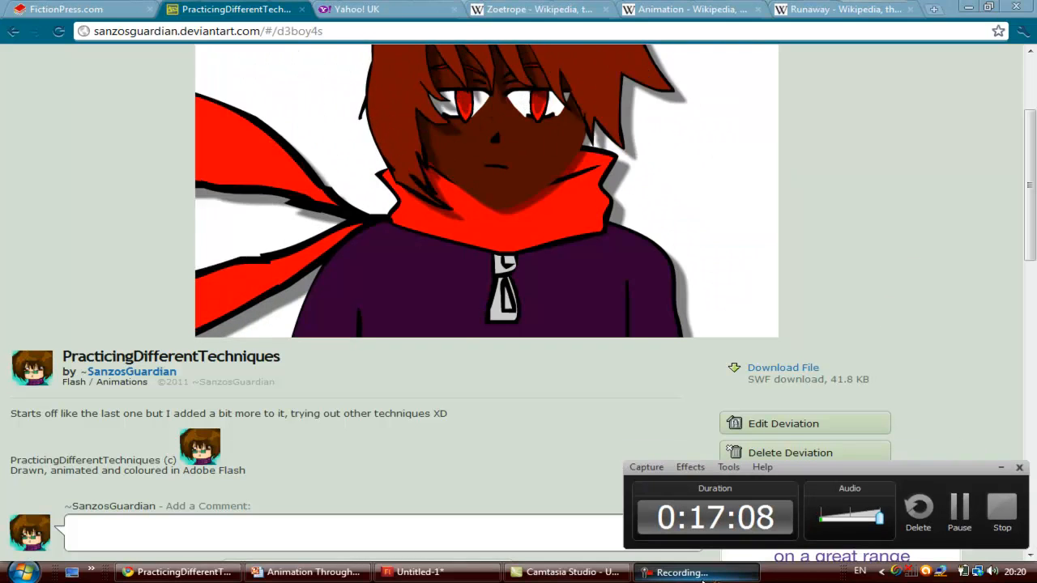